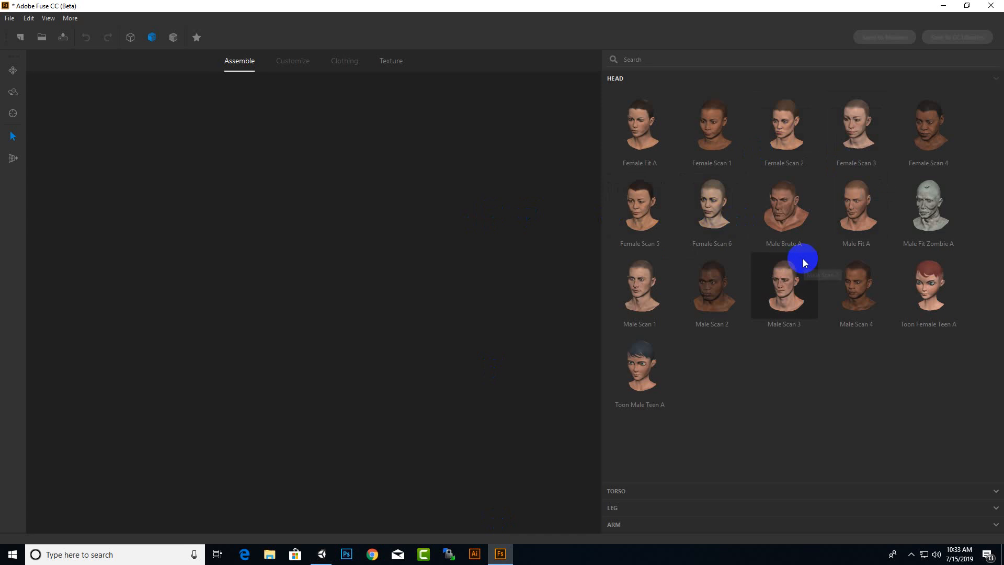
Step: Build the body from a male head, Male Fit A torso, Male Fit A legs and arms
click(858, 220)
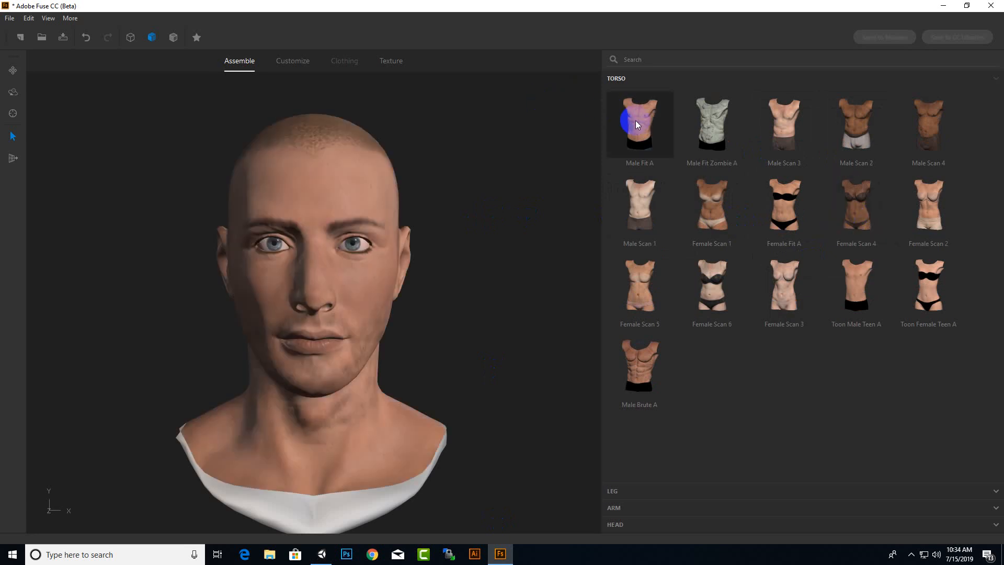
click(636, 123)
click(665, 137)
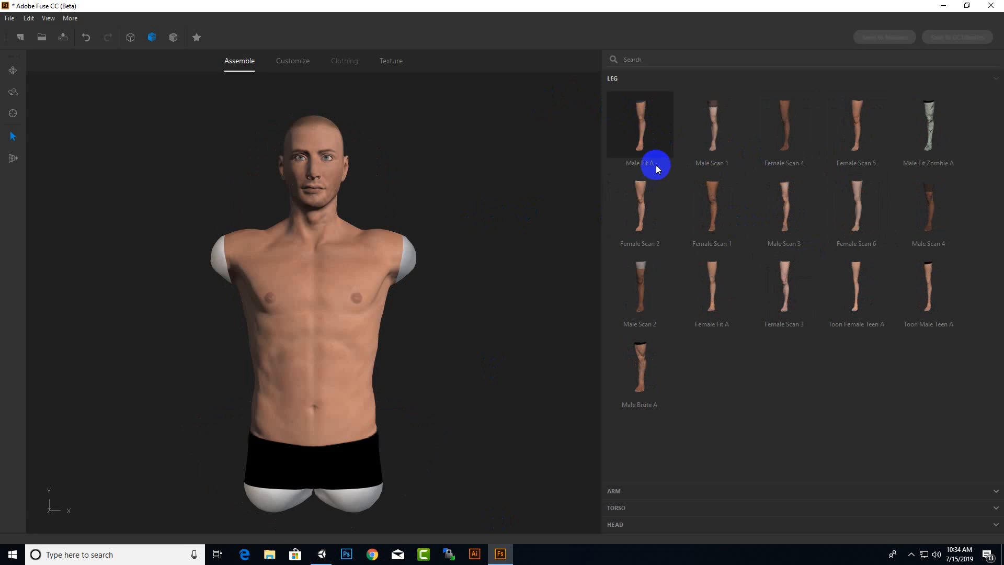
click(666, 143)
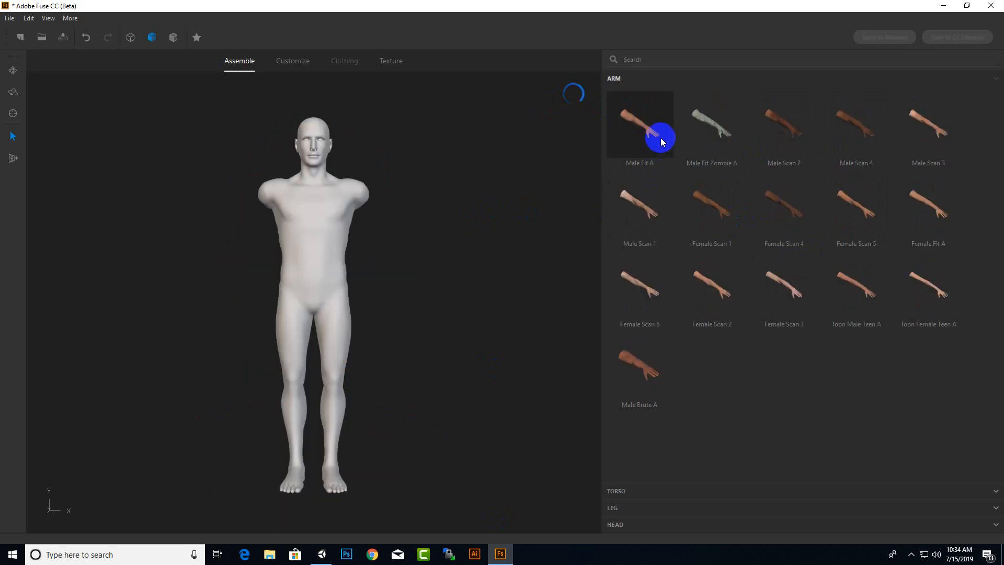
click(635, 211)
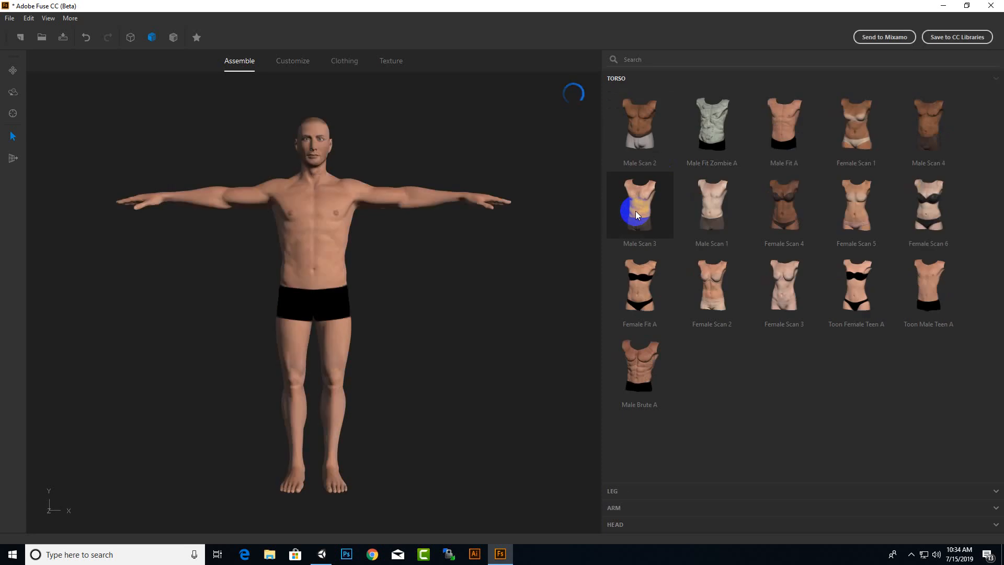
click(320, 137)
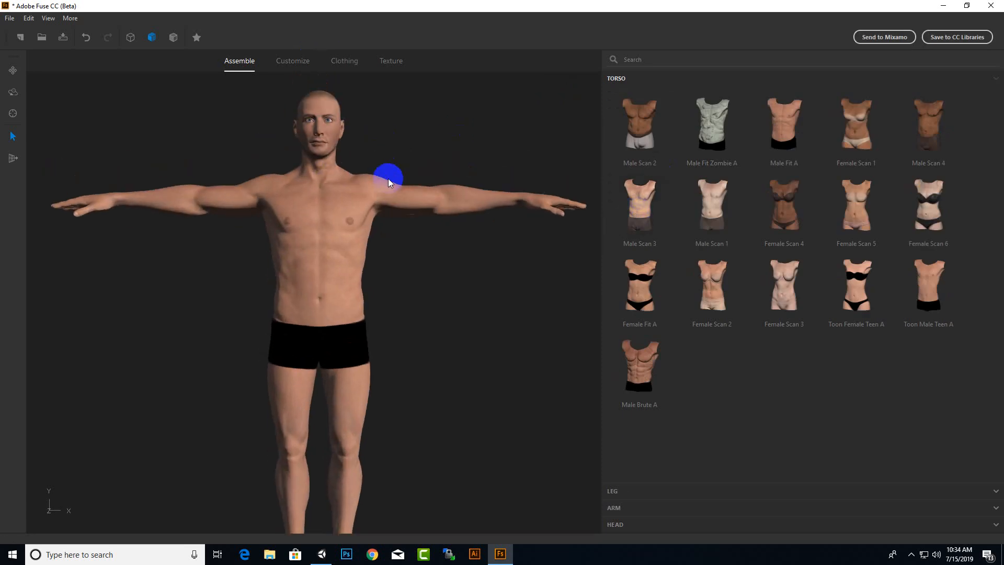
click(417, 210)
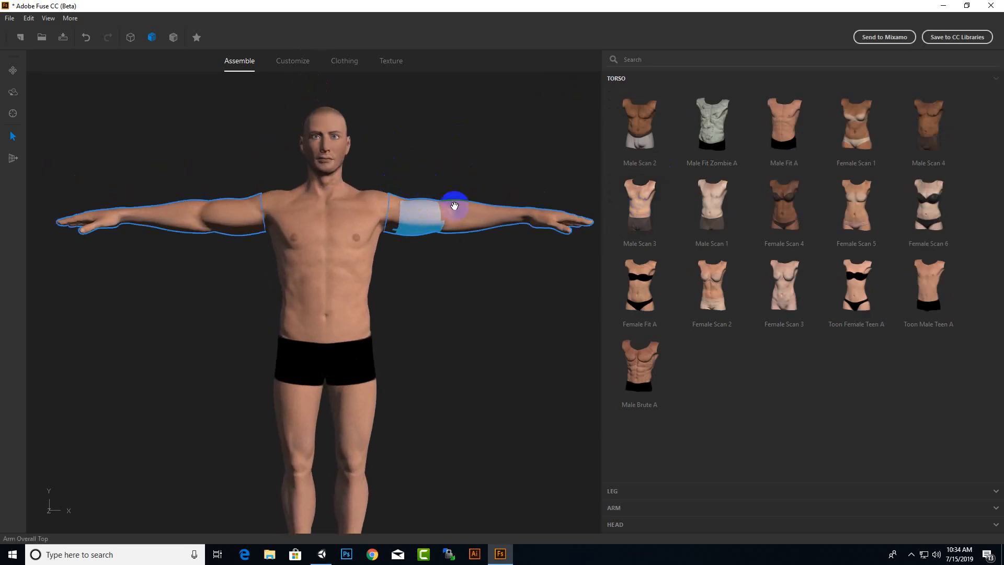
click(505, 210)
click(369, 307)
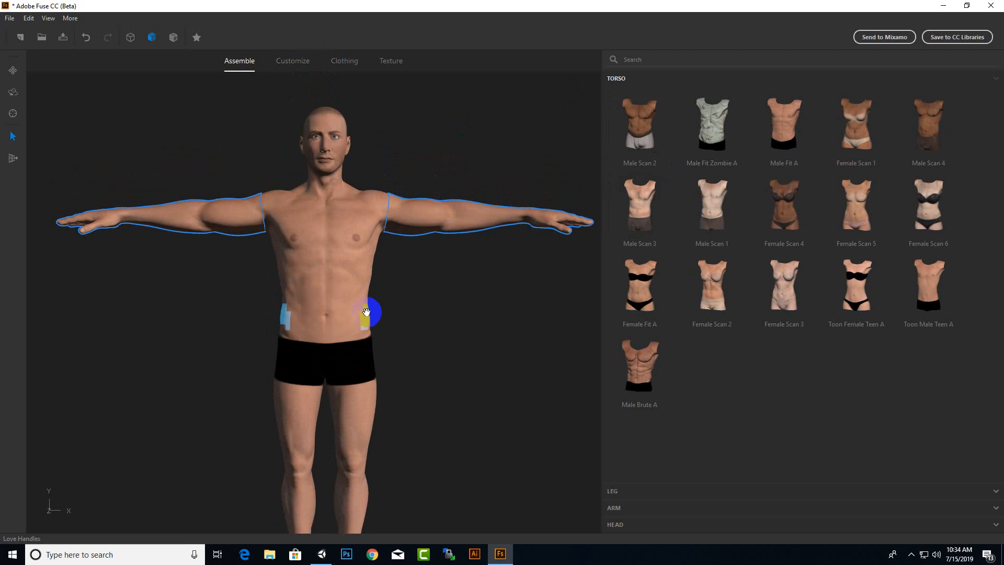
click(387, 268)
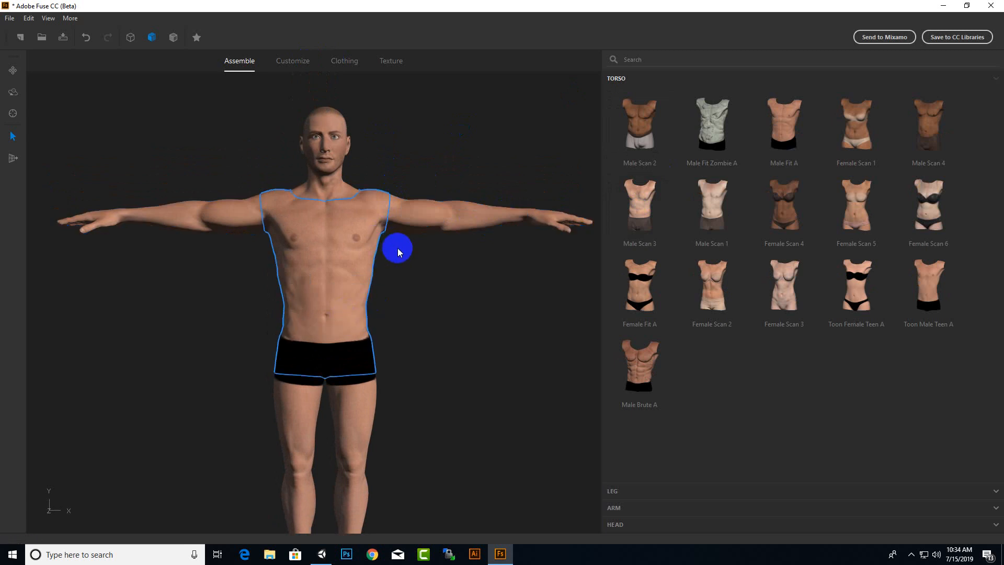
drag(397, 248, 291, 225)
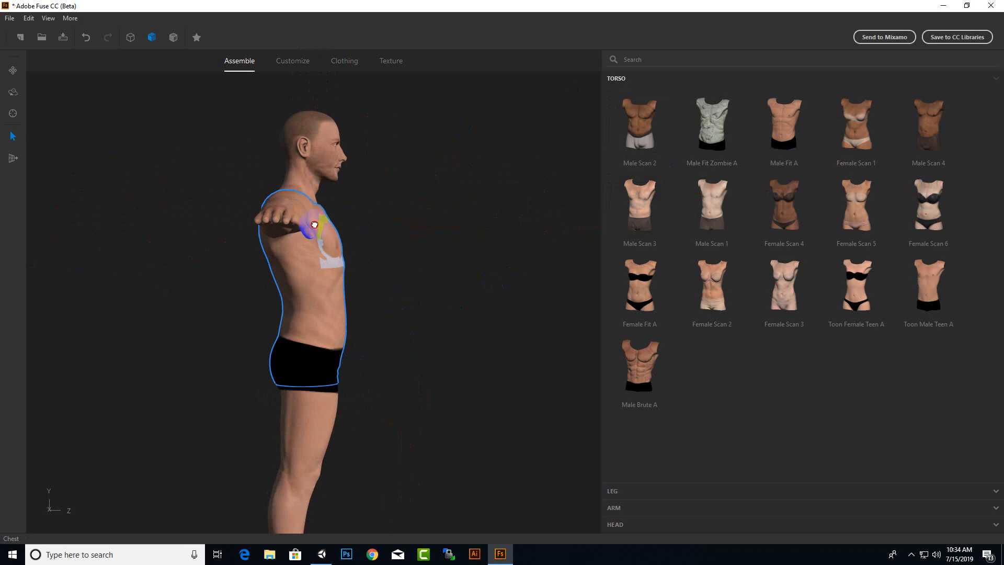
scroll(394, 210, down, 3)
scroll(354, 245, up, 6)
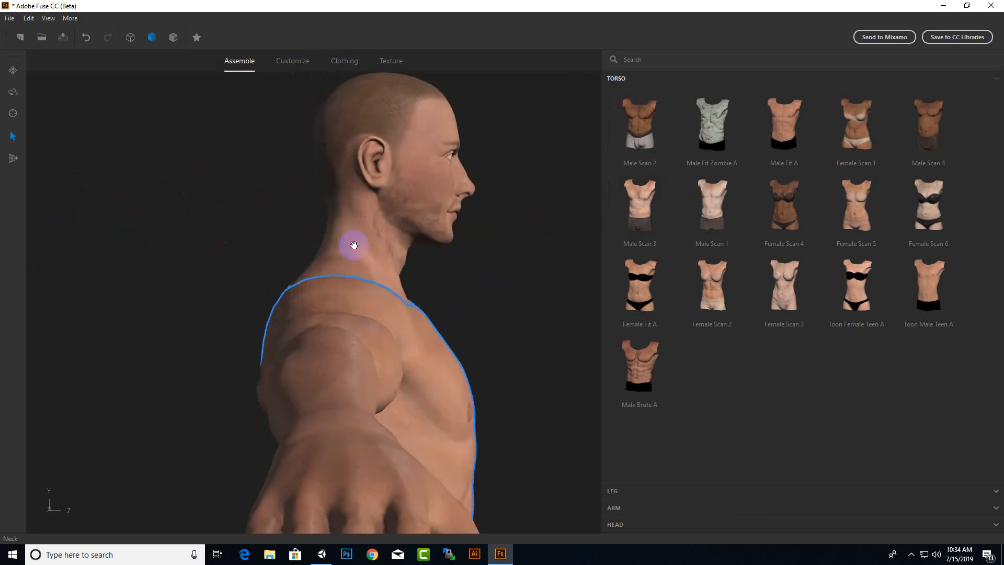
drag(354, 245, 217, 275)
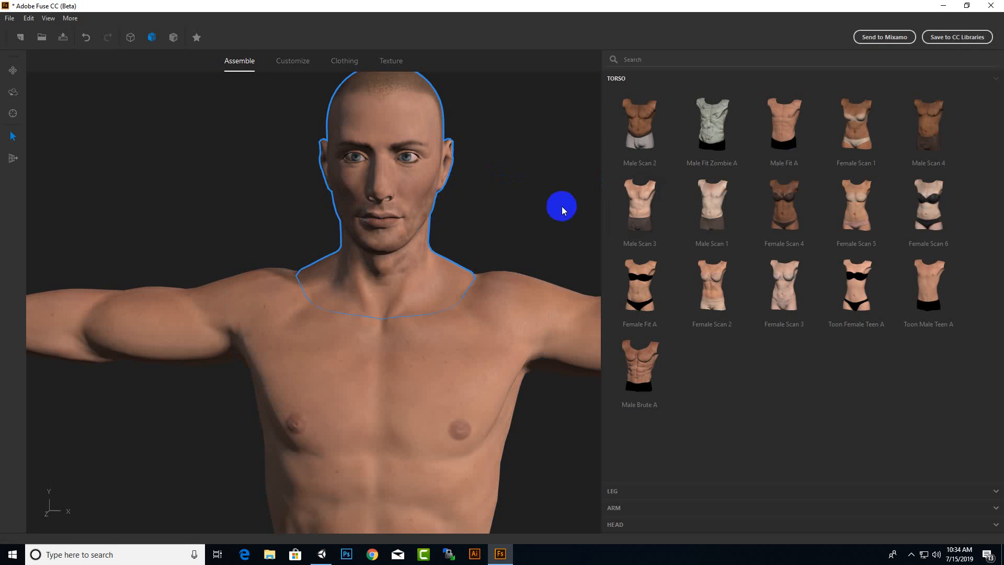
mouse_move(408, 228)
mouse_down()
mouse_move(336, 226)
mouse_move(407, 228)
mouse_move(347, 235)
mouse_move(406, 230)
mouse_up()
click(507, 209)
drag(507, 209, 410, 224)
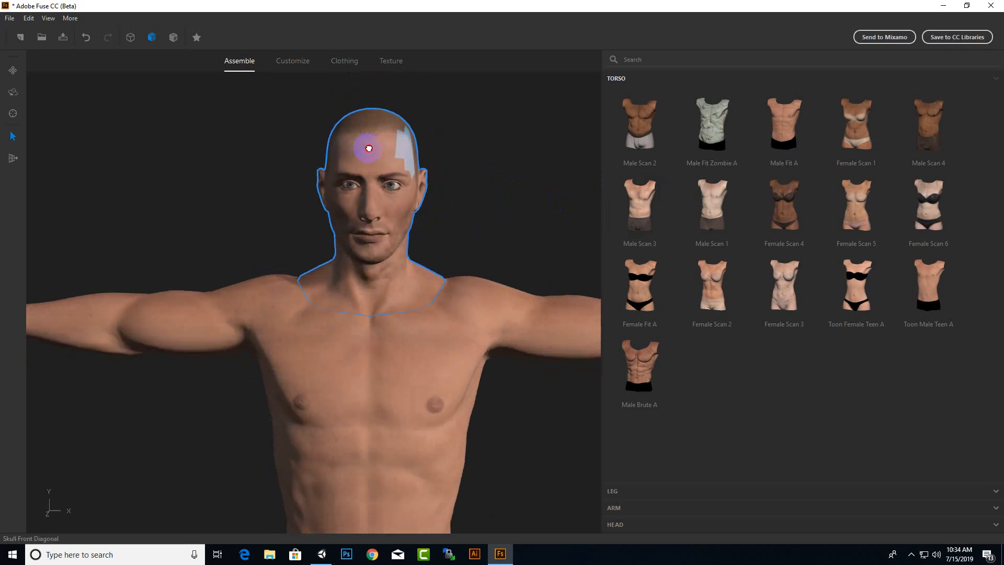
drag(513, 197, 390, 246)
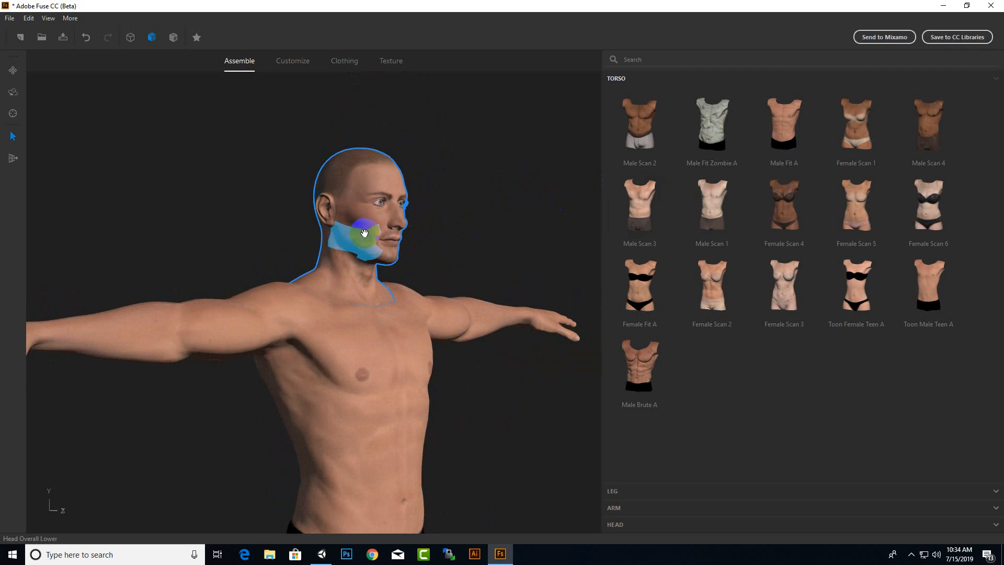
mouse_move(358, 235)
mouse_down()
mouse_move(413, 262)
mouse_move(359, 247)
mouse_up()
scroll(399, 219, up, 4)
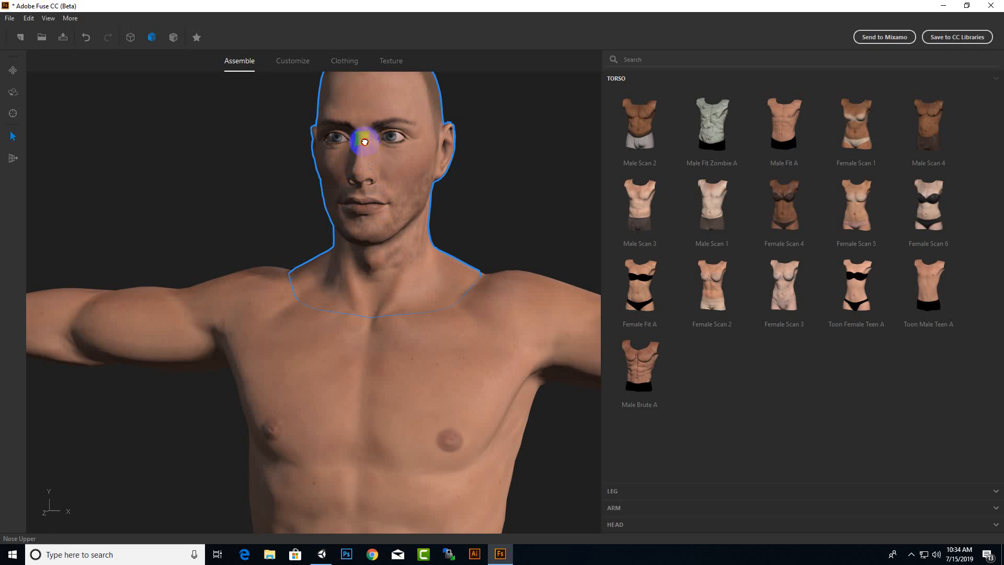
drag(360, 173, 444, 264)
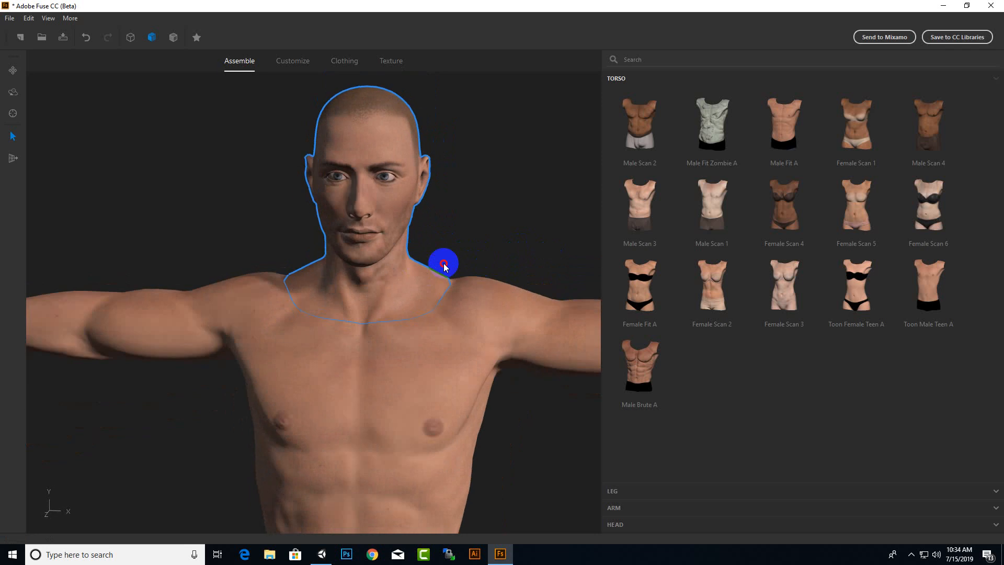
scroll(372, 128, up, 3)
drag(372, 128, 445, 251)
scroll(397, 231, up, 5)
middle_drag(400, 227, 436, 235)
scroll(455, 238, down, 5)
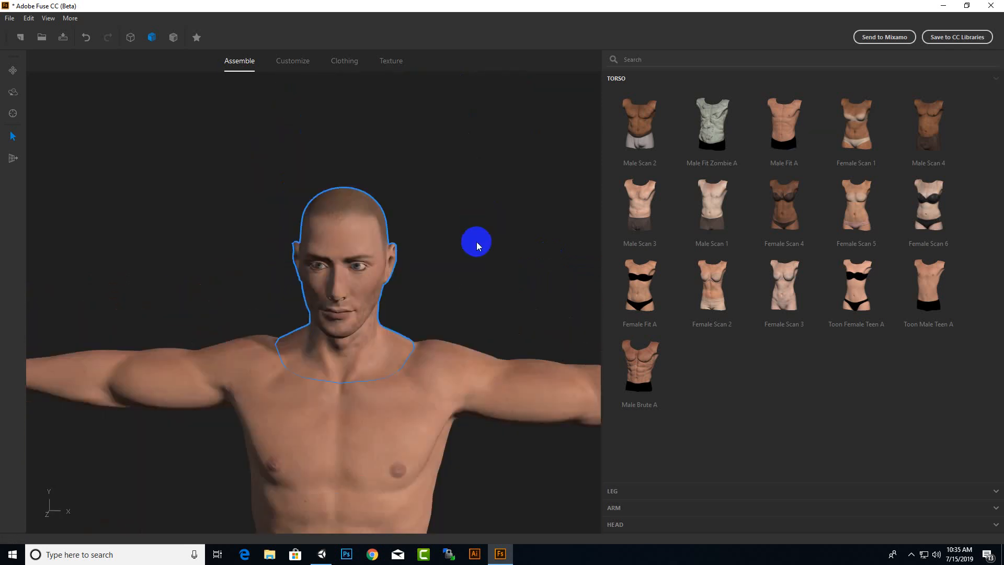
drag(476, 242, 506, 231)
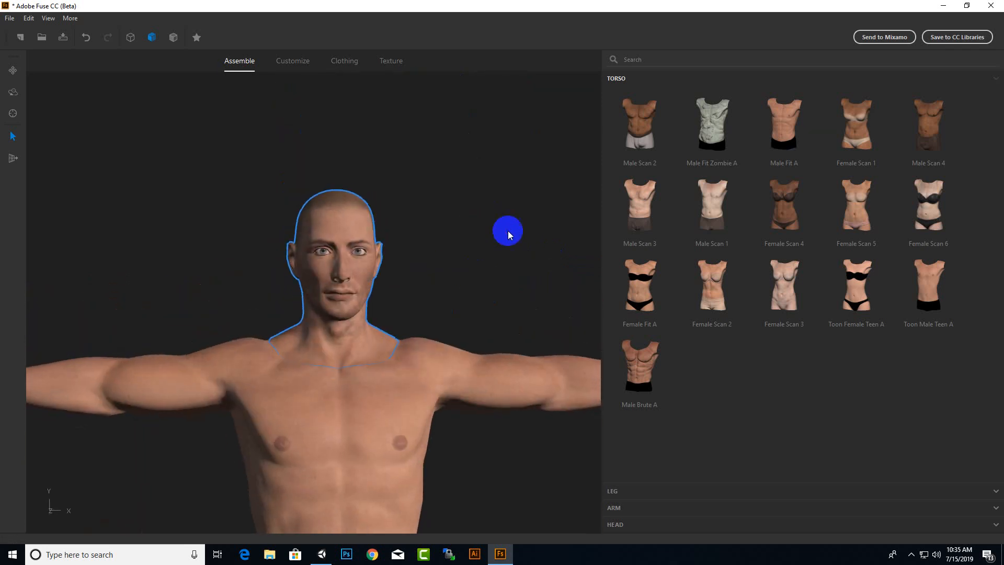
Step: Open the Customize and Clothing tabs, checking the Unity project twice before returning to Fuse
click(303, 68)
click(348, 63)
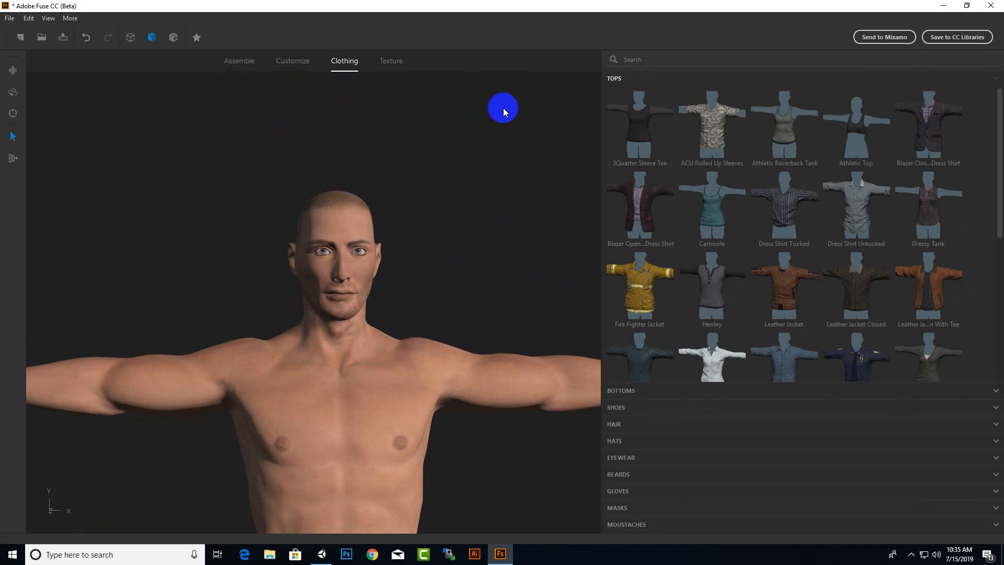
click(322, 554)
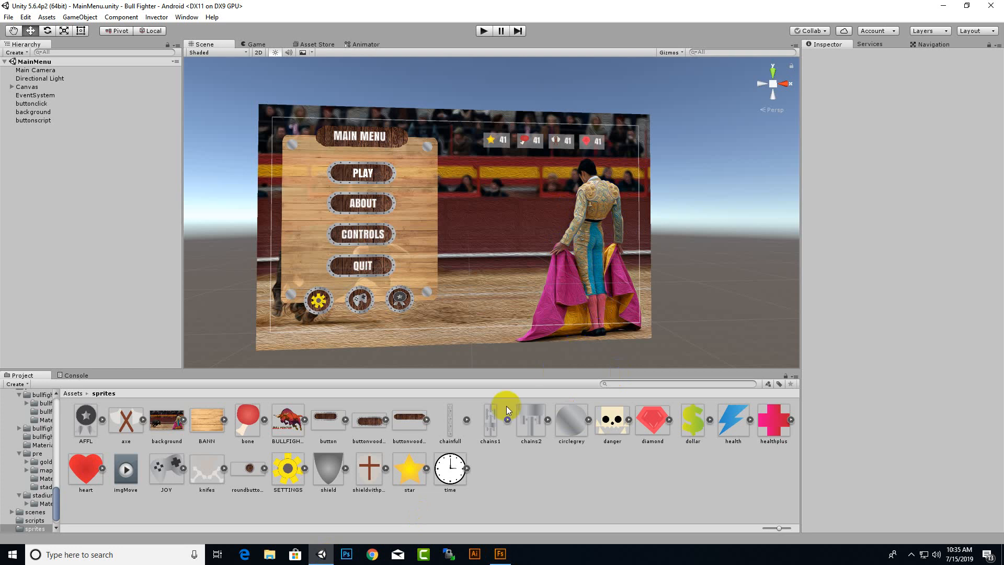
click(500, 554)
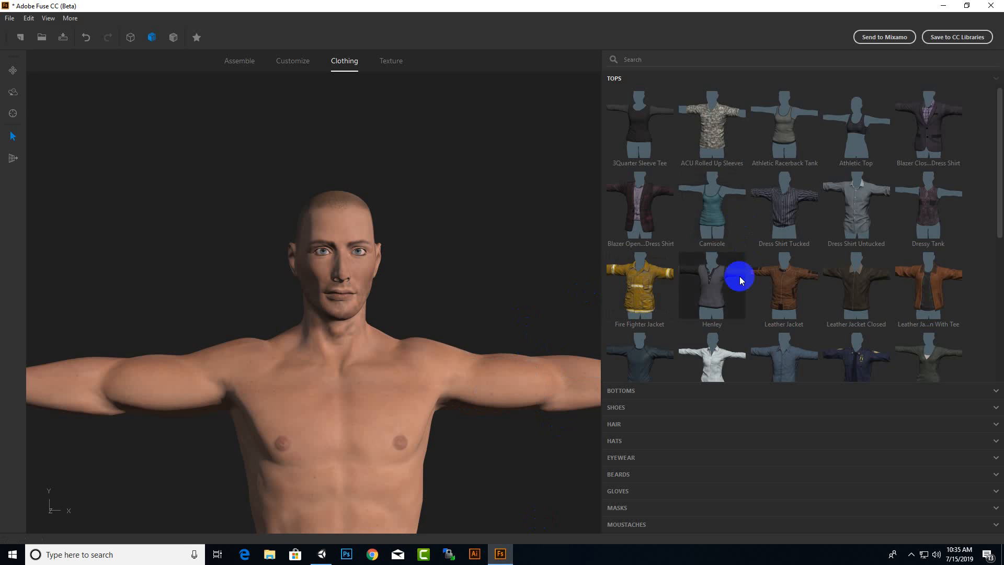
click(326, 553)
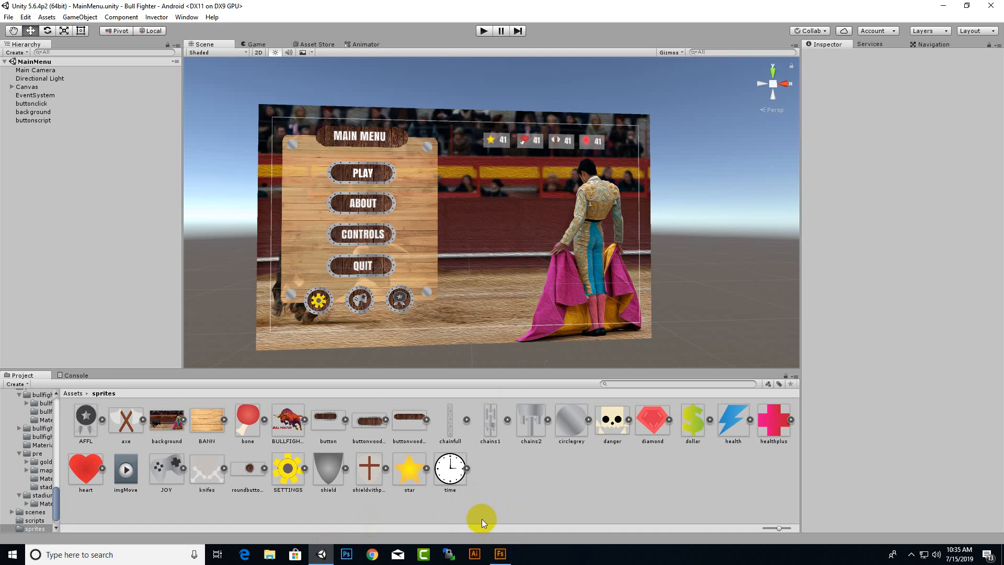
click(500, 553)
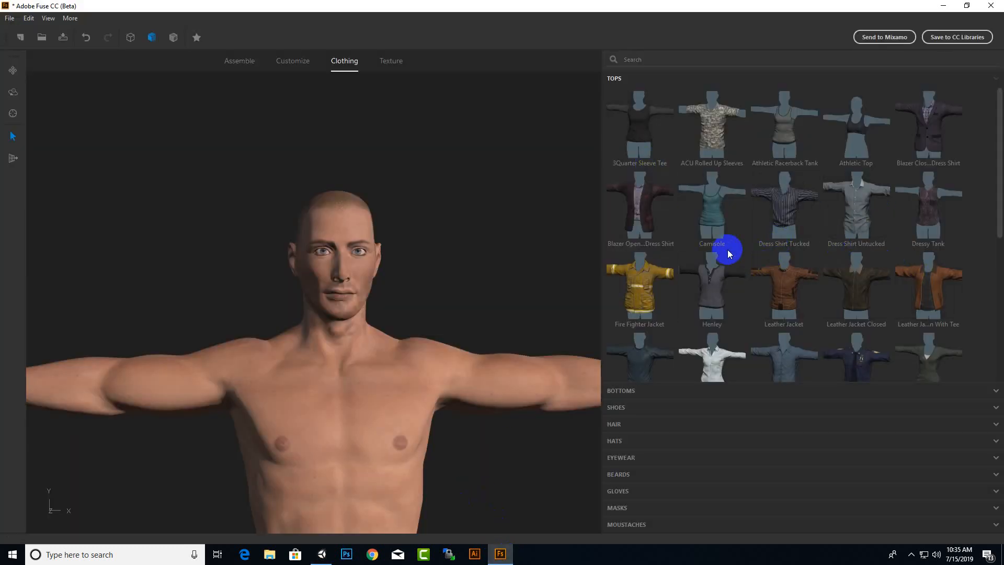
Step: Put the Long Sleeve Buttonup shirt on the character and open the Bottoms catalogue
scroll(808, 257, down, 1)
scroll(808, 257, down, 2)
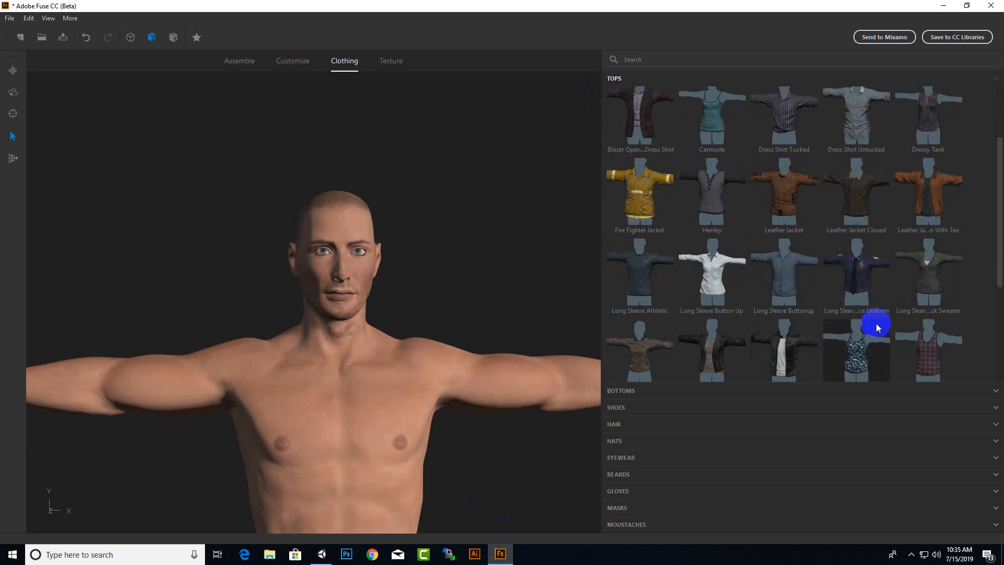
click(790, 280)
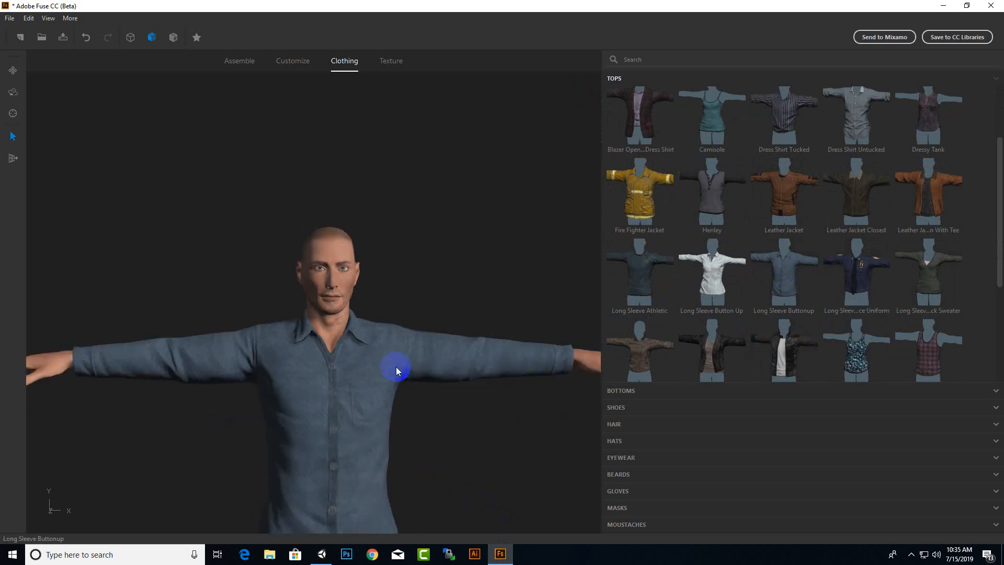
drag(423, 401, 476, 370)
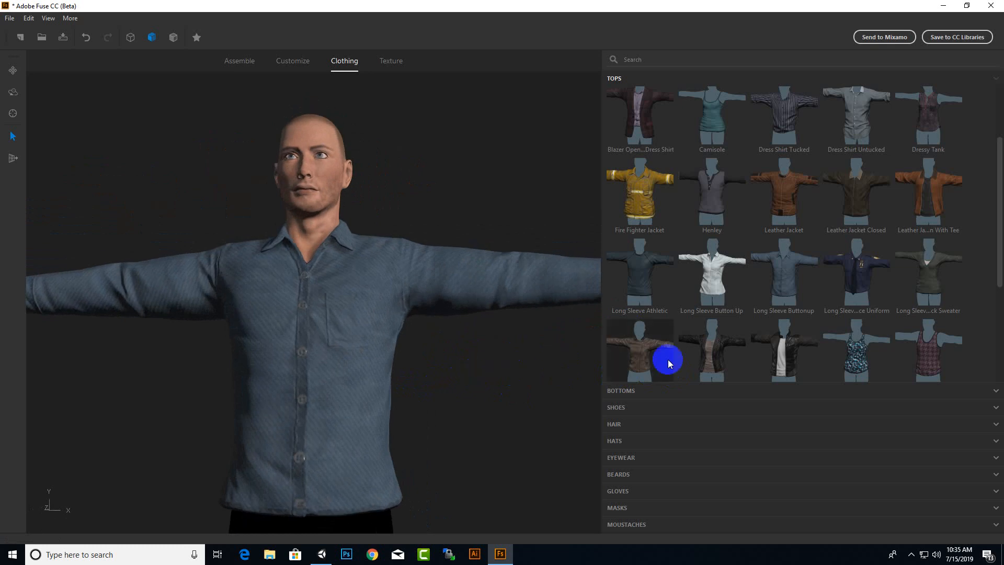
click(642, 391)
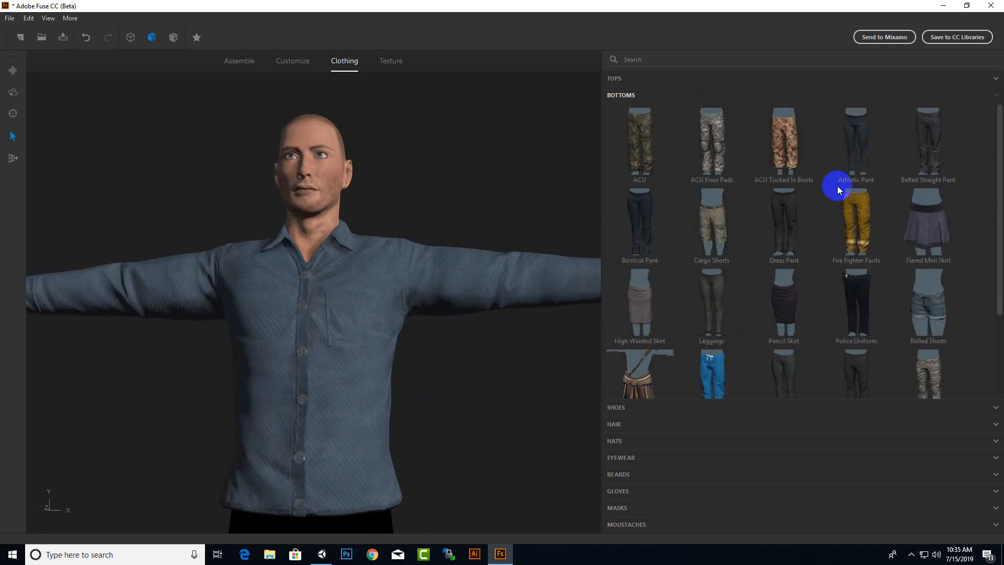
Step: Browse the Bottoms list, glance at Unity, then try Scrubs pants and view the outfit
scroll(805, 316, down, 1)
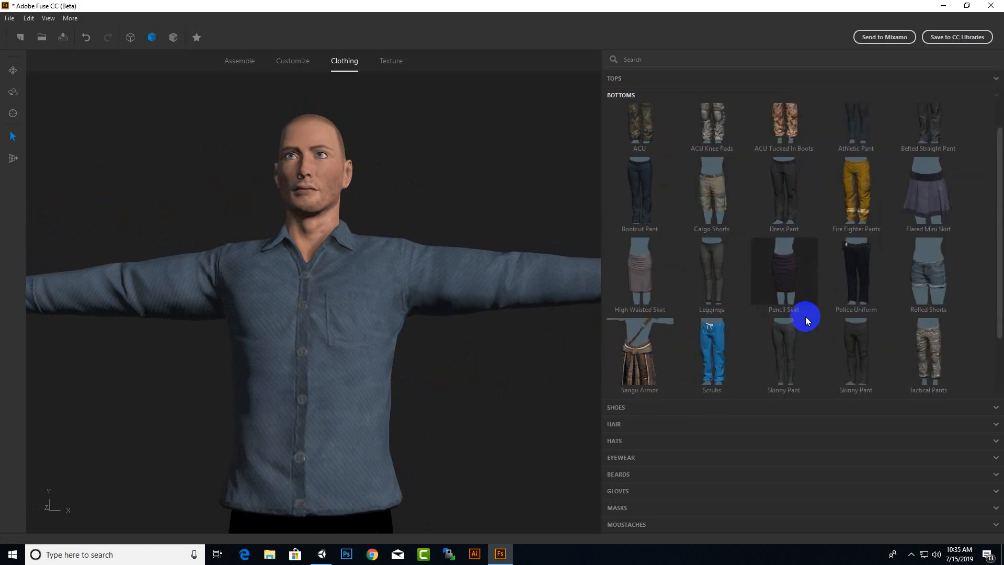
scroll(833, 308, down, 2)
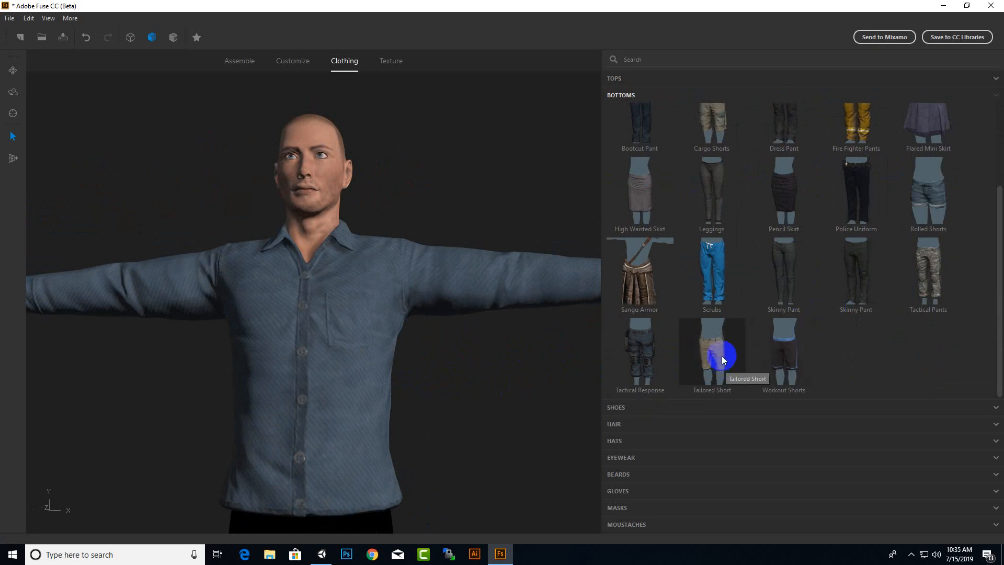
click(321, 555)
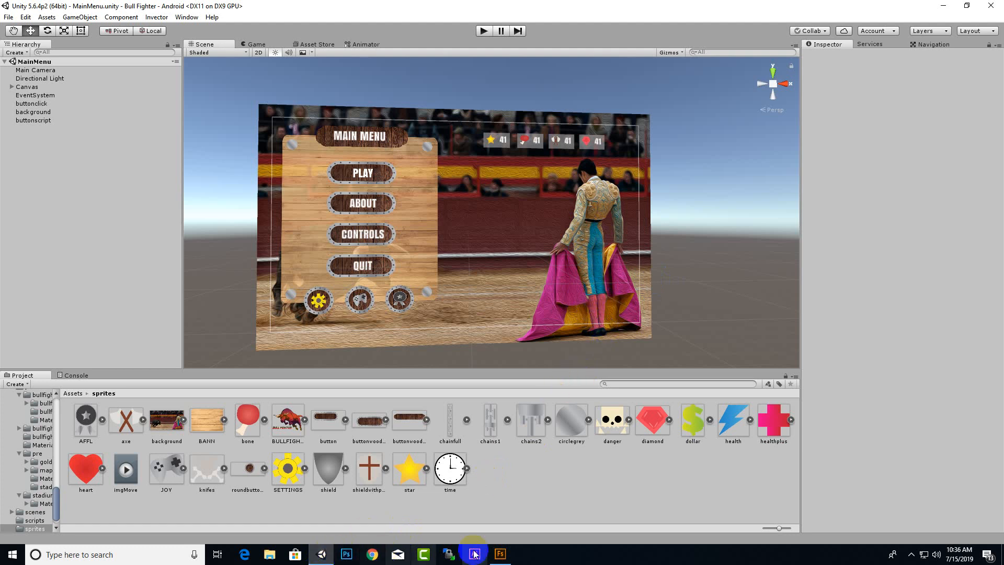
click(494, 555)
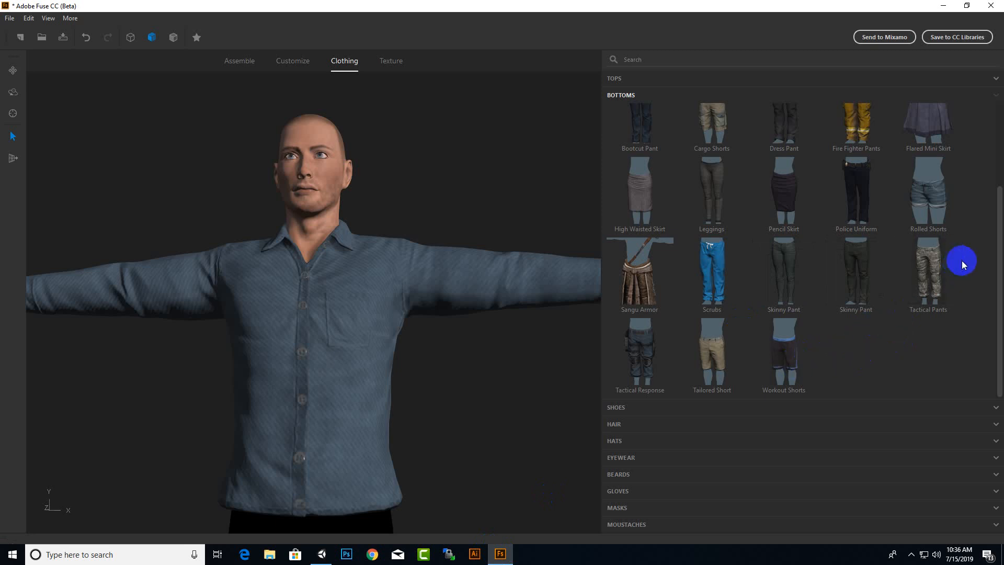
scroll(968, 255, up, 1)
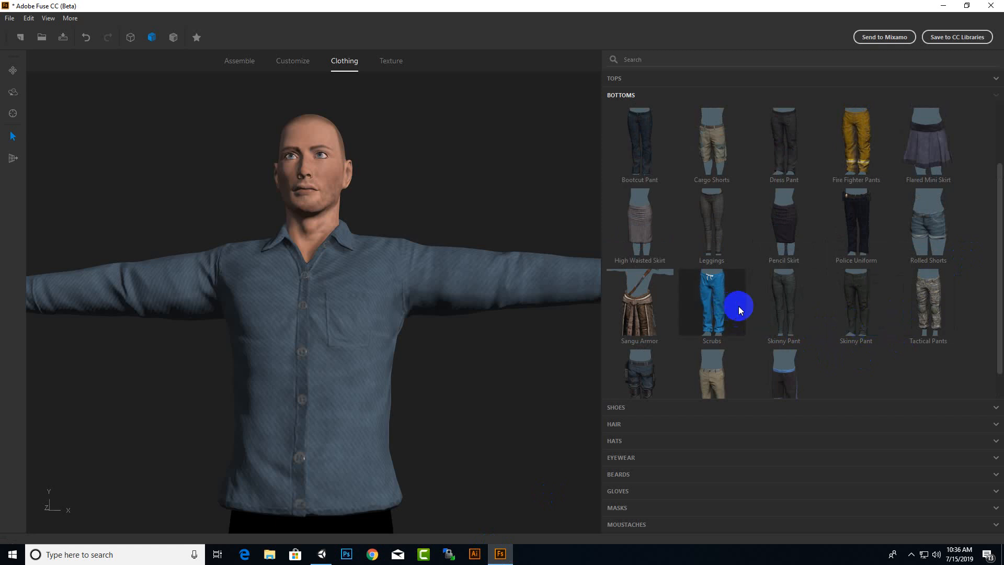
click(719, 314)
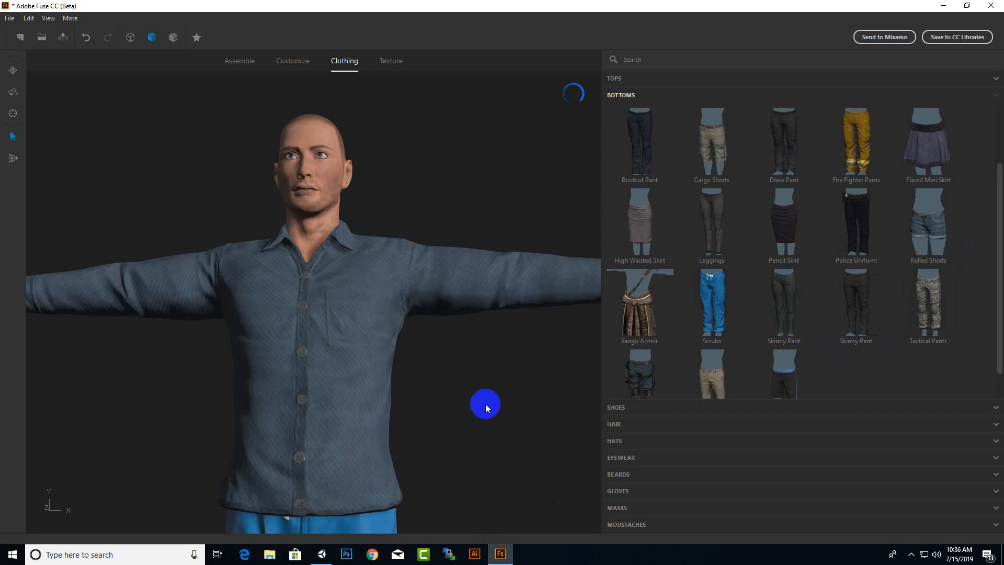
middle_drag(453, 433, 467, 372)
scroll(345, 420, up, 5)
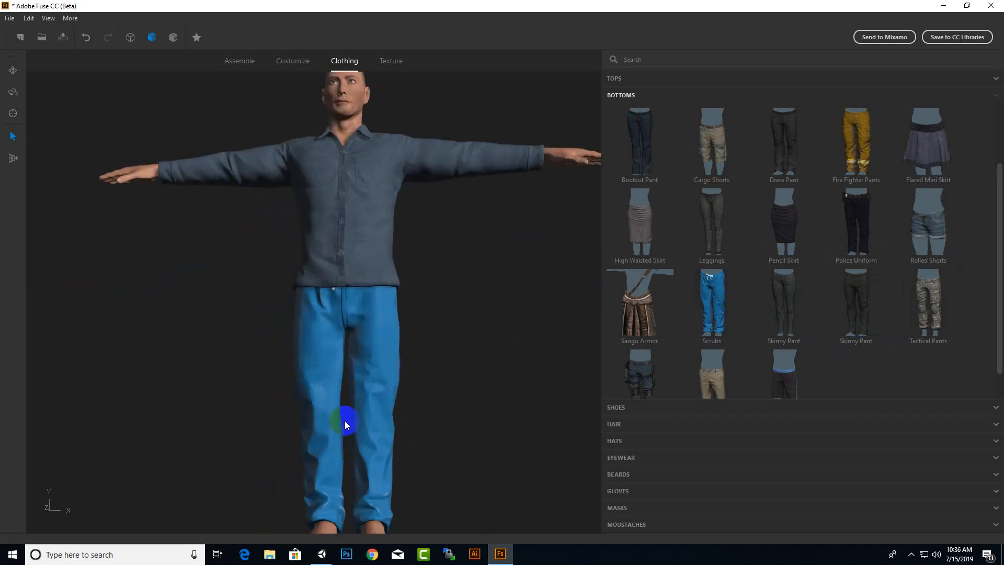
scroll(770, 345, down, 1)
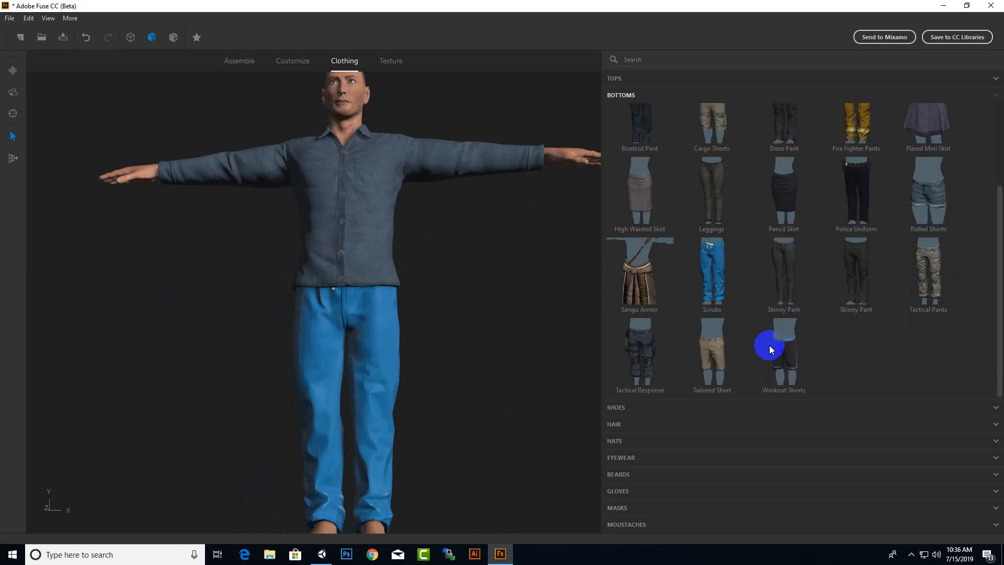
Step: Swap to khaki Tailored Short shorts and bring up the Shoes catalogue
click(733, 355)
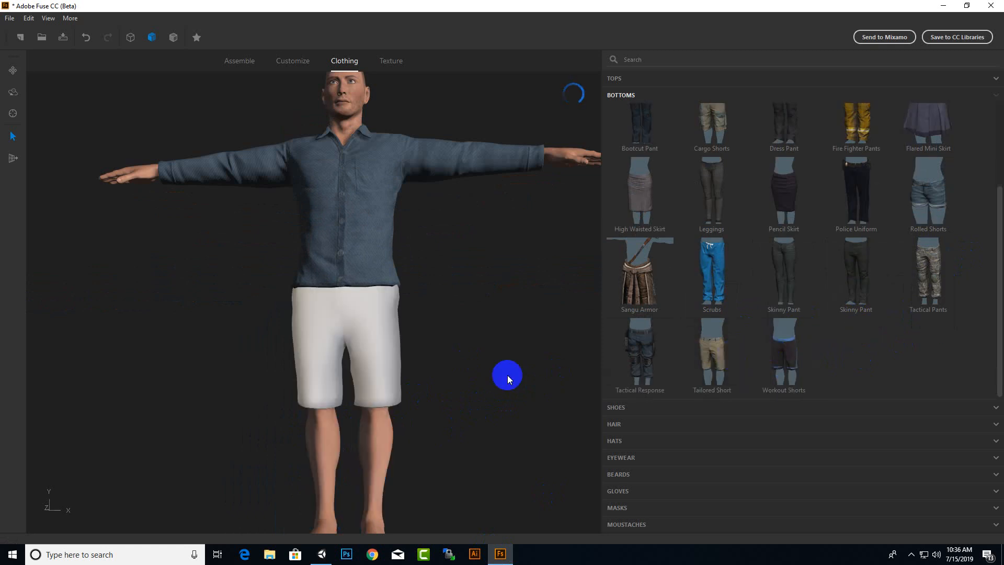
scroll(507, 375, down, 5)
scroll(507, 375, up, 1)
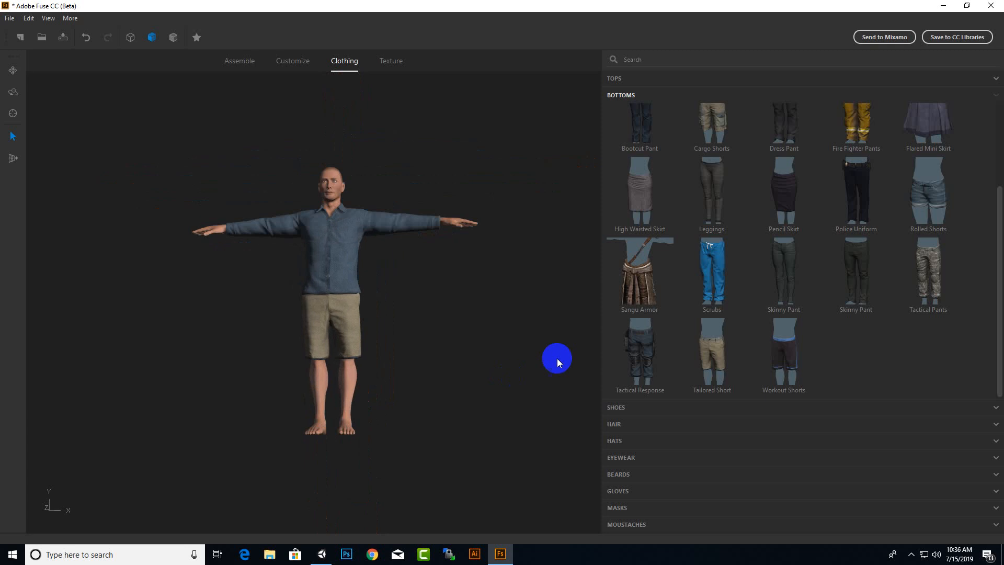
click(638, 411)
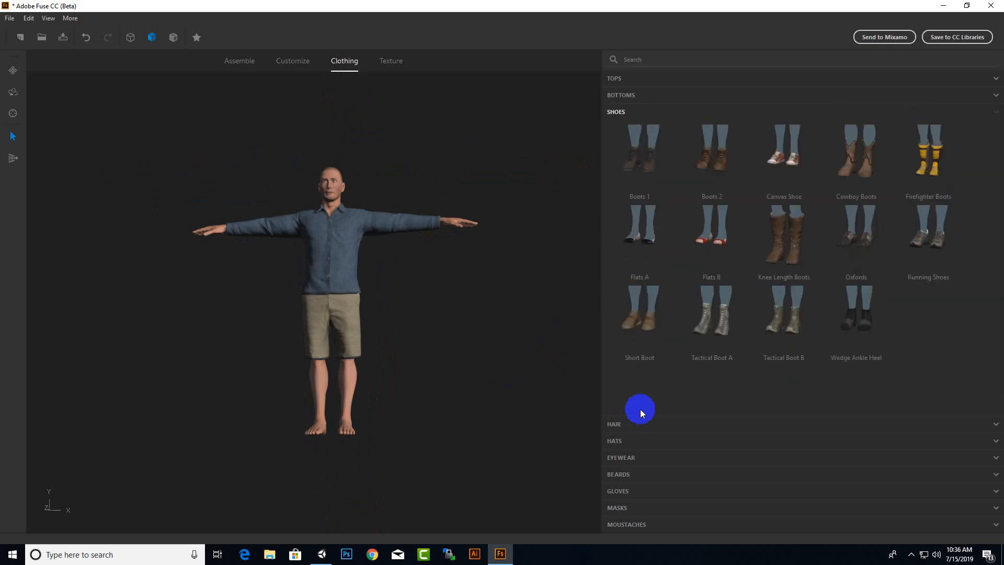
Step: Try Knee Length Boots, settle on Canvas Shoe, then switch to the Unity Bull Fighter scene
click(801, 233)
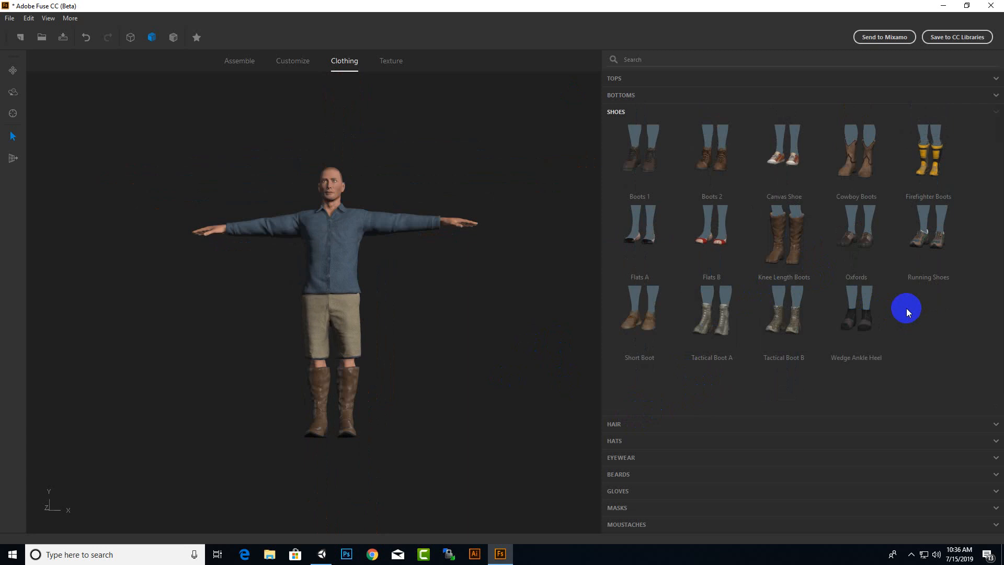
click(793, 171)
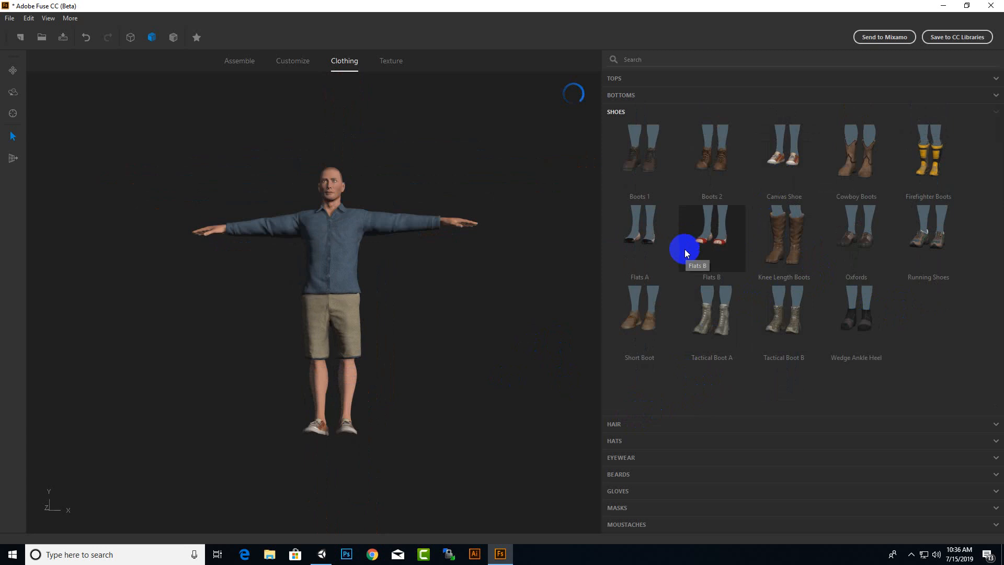
scroll(395, 430, up, 2)
drag(394, 431, 583, 424)
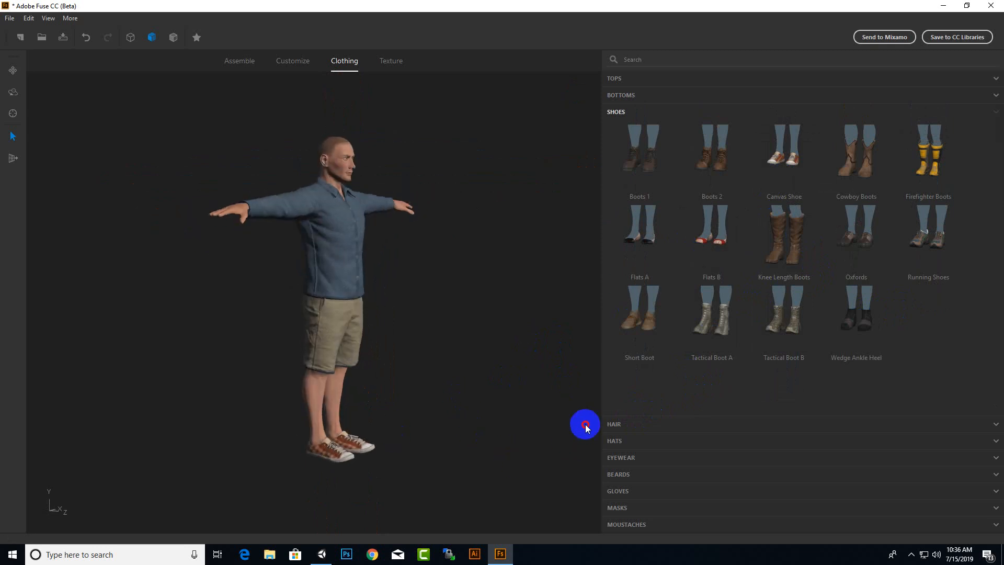
click(322, 556)
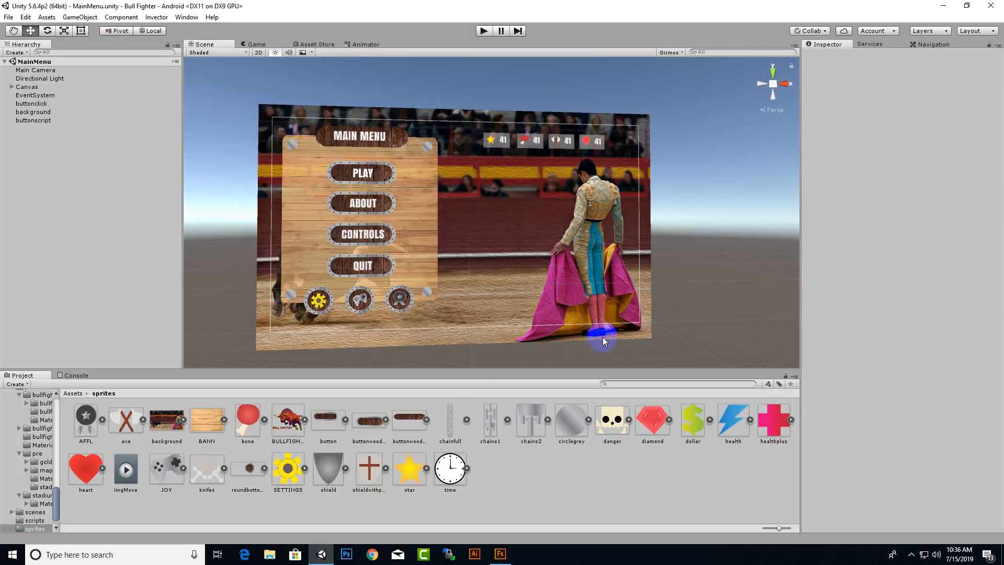
Step: Switch from Unity back to the dressed character in Adobe Fuse
click(499, 554)
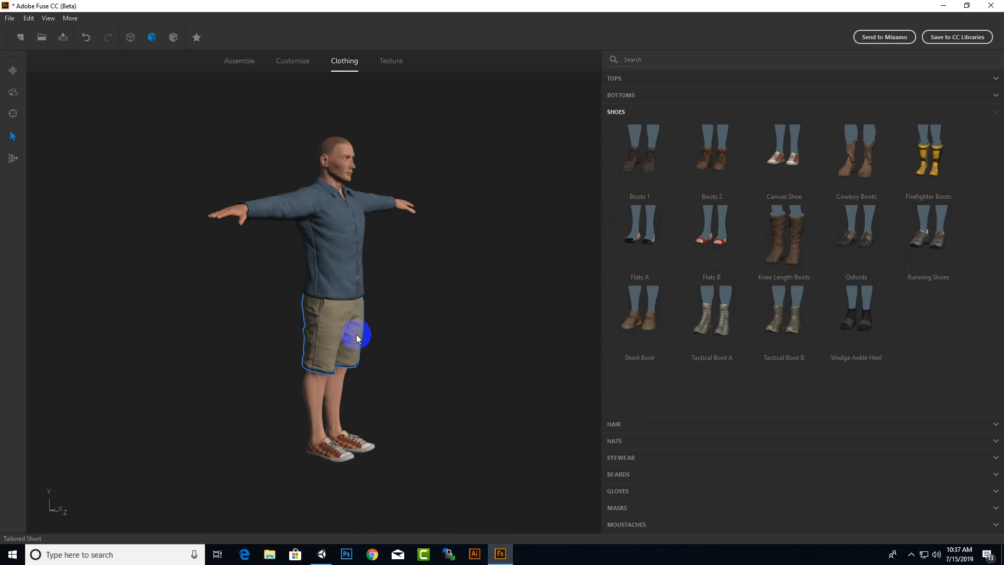
Step: Replace the Tailored Short shorts with blue Scrubs pants, check them, and switch to Unity
click(635, 95)
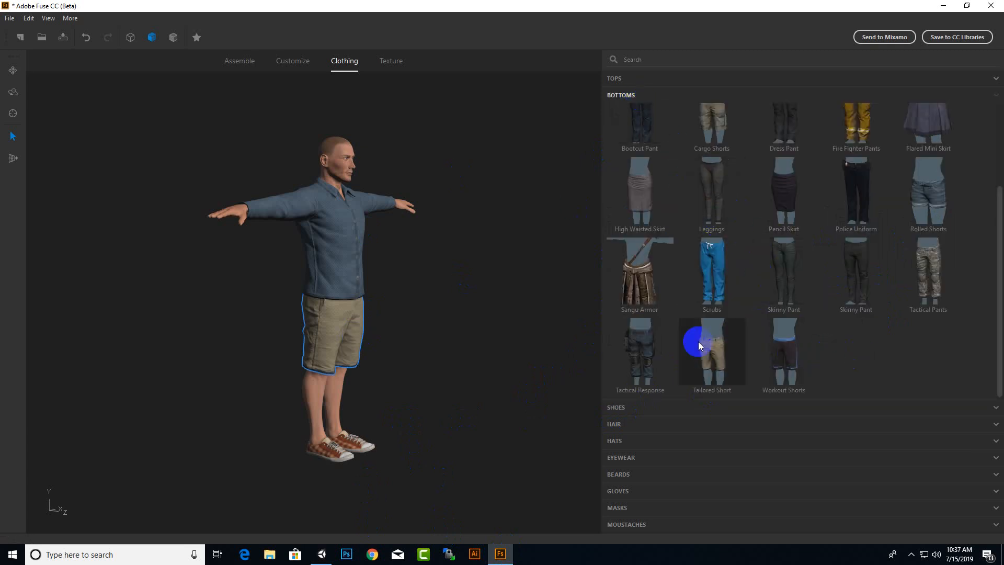
click(724, 287)
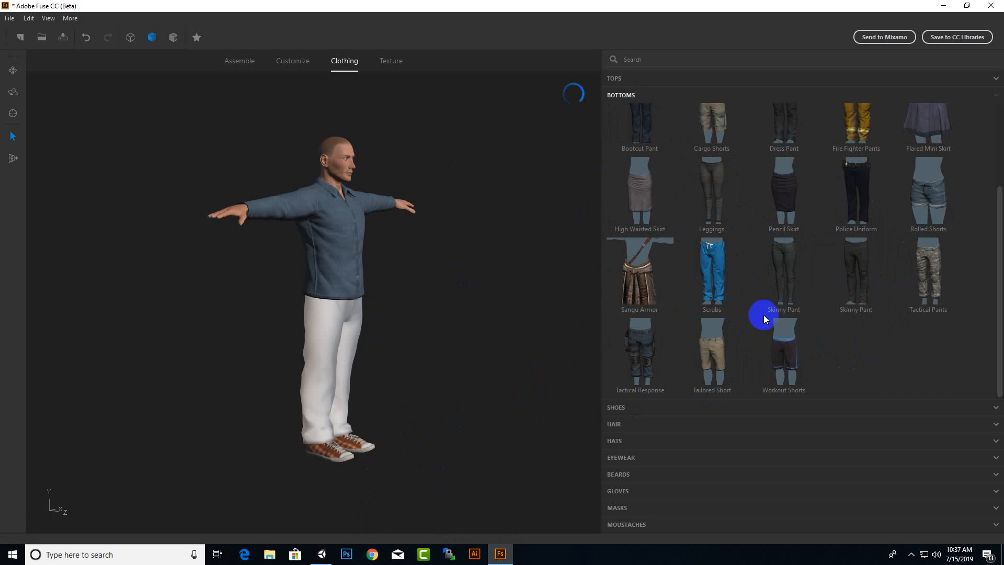
scroll(478, 347, down, 2)
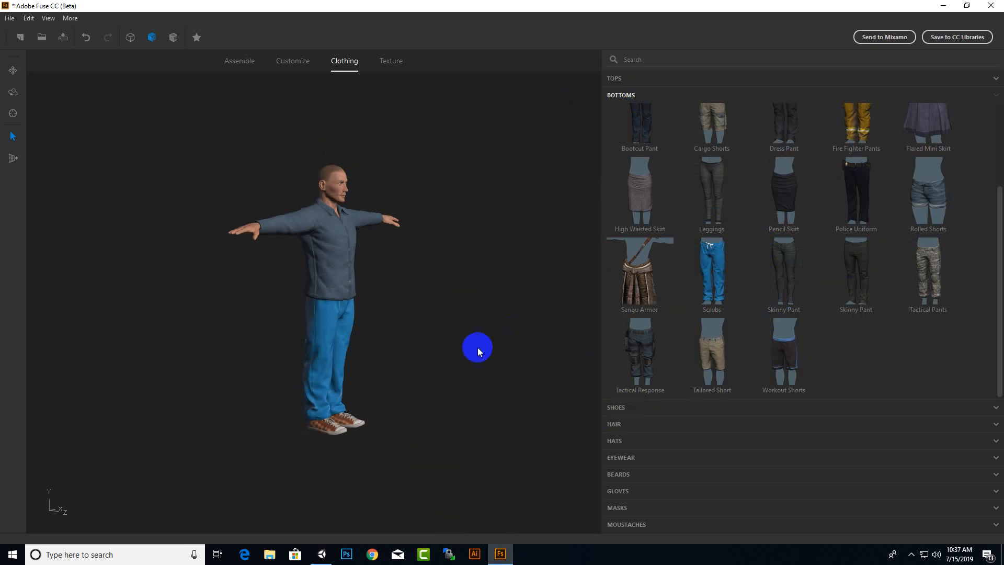
drag(478, 347, 492, 328)
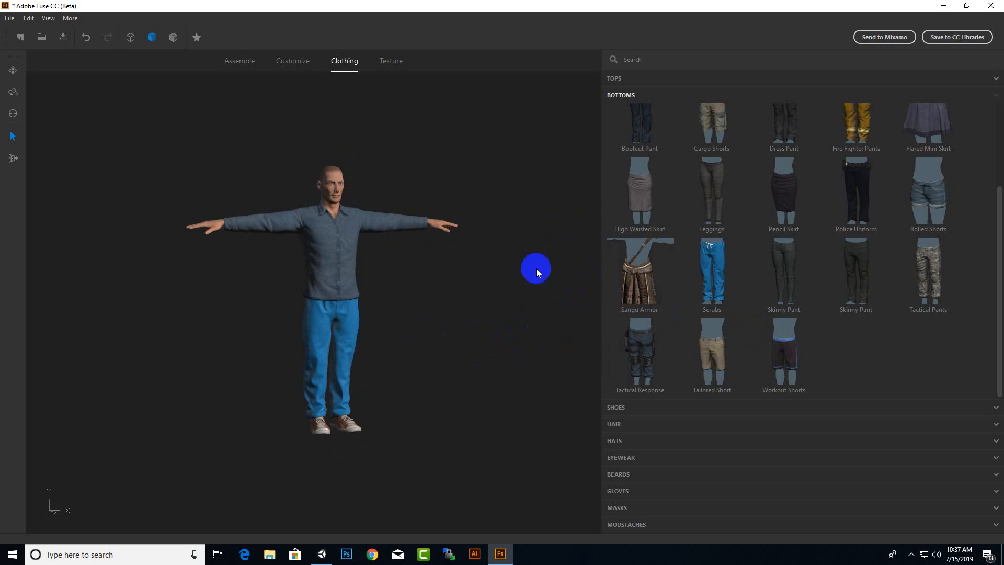
click(322, 554)
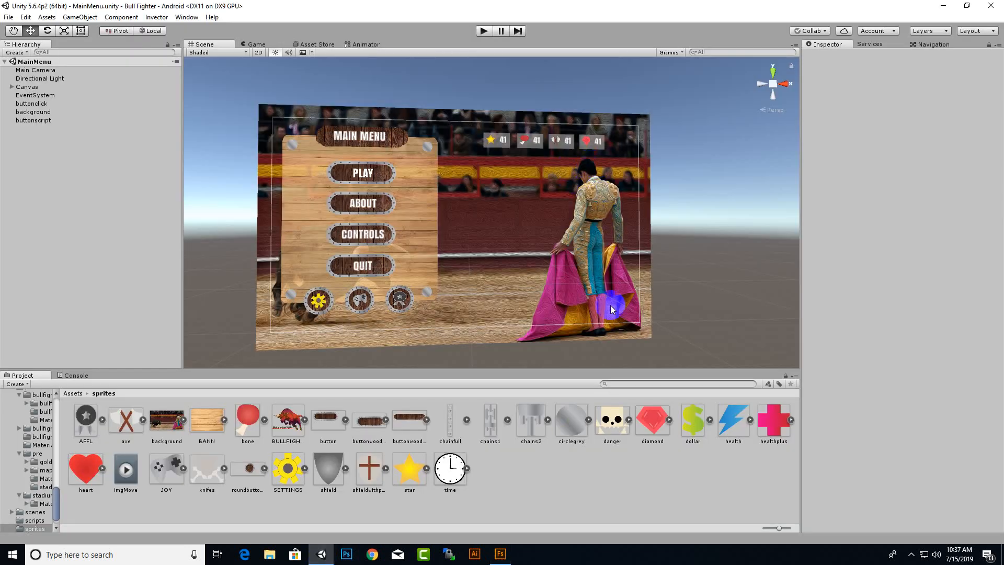
Step: Back in Fuse, try the Alpha Short Bouffant hairstyle and inspect it close up
click(500, 555)
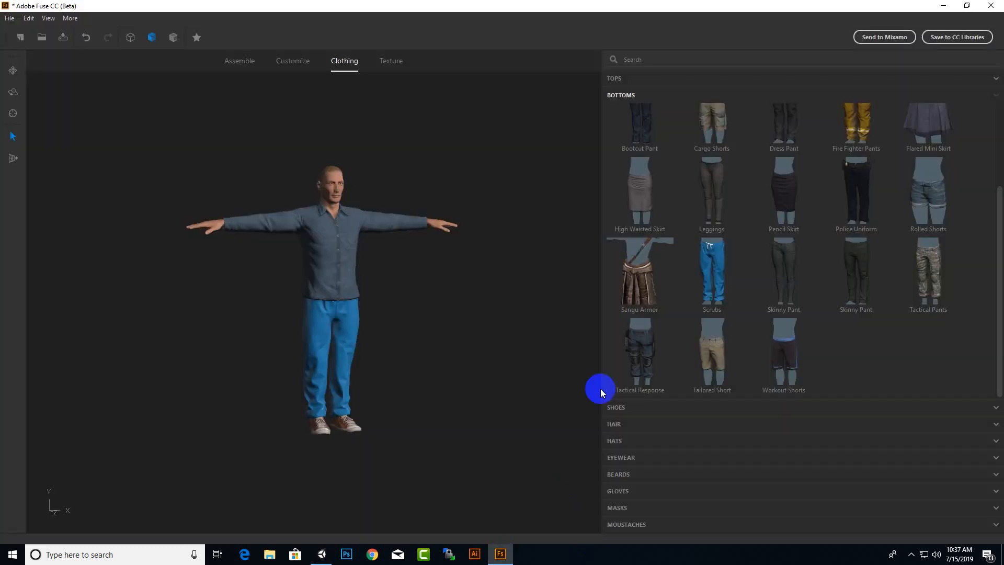
click(628, 425)
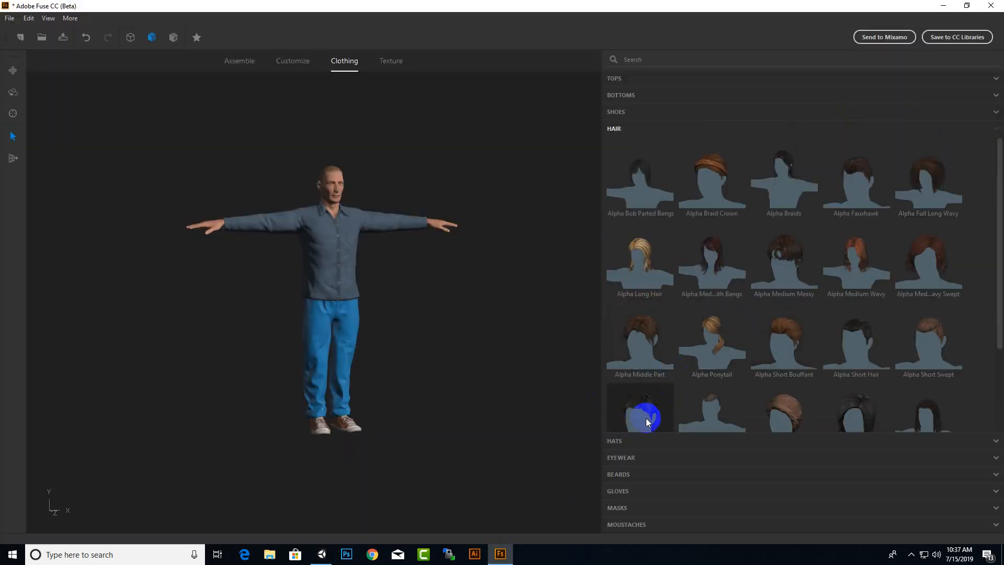
click(768, 338)
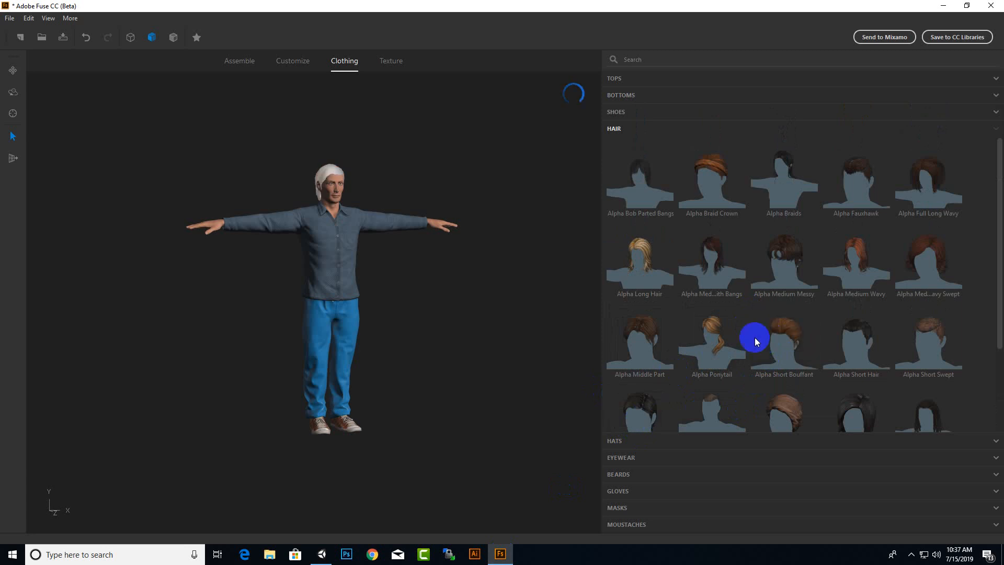
scroll(299, 159, up, 3)
scroll(299, 159, up, 3)
middle_drag(303, 174, 299, 372)
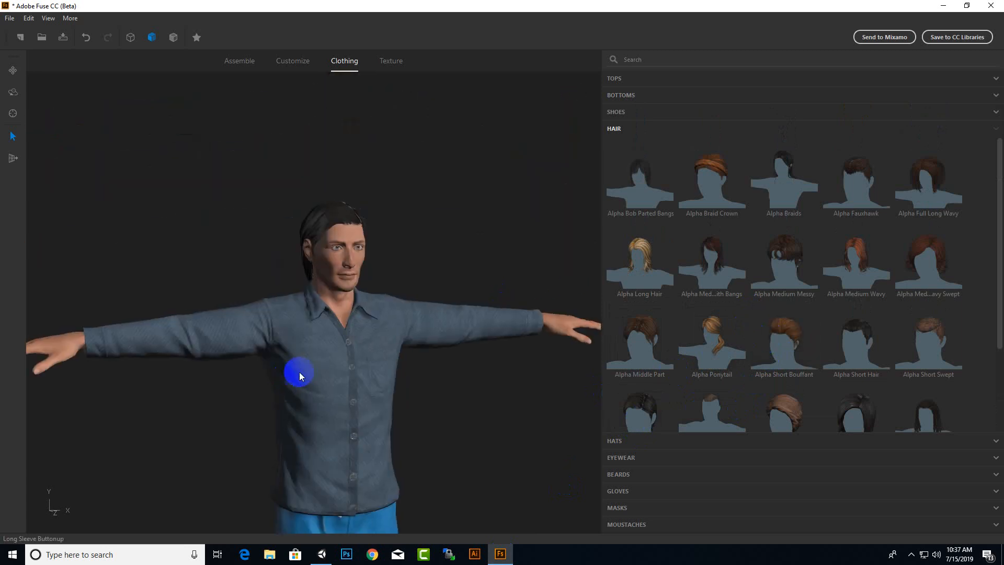
scroll(392, 193, up, 3)
middle_drag(363, 284, 570, 240)
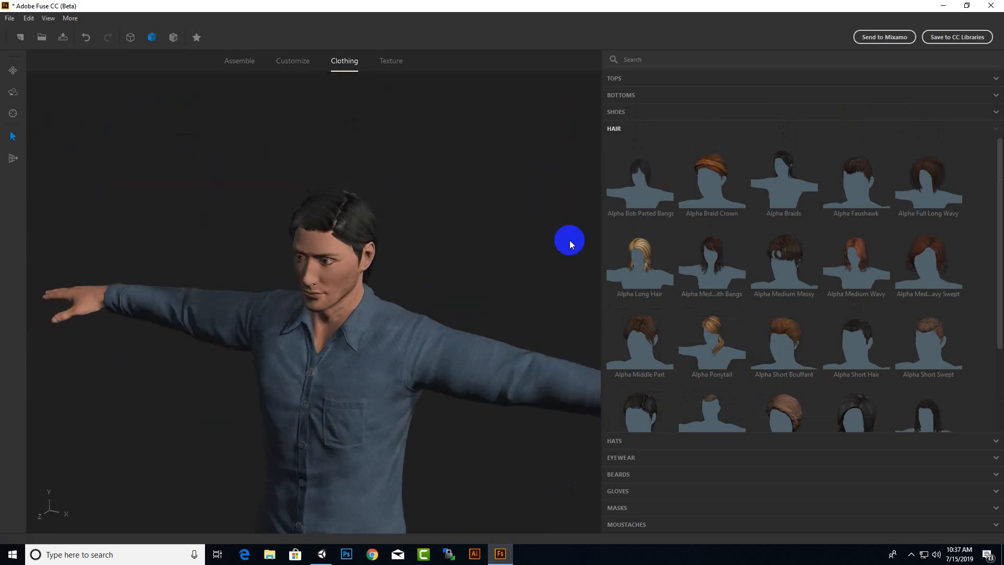
Step: Try Alpha Fauxhawk, settle on dark Alpha Short Hair, and open the Hats catalogue
click(847, 184)
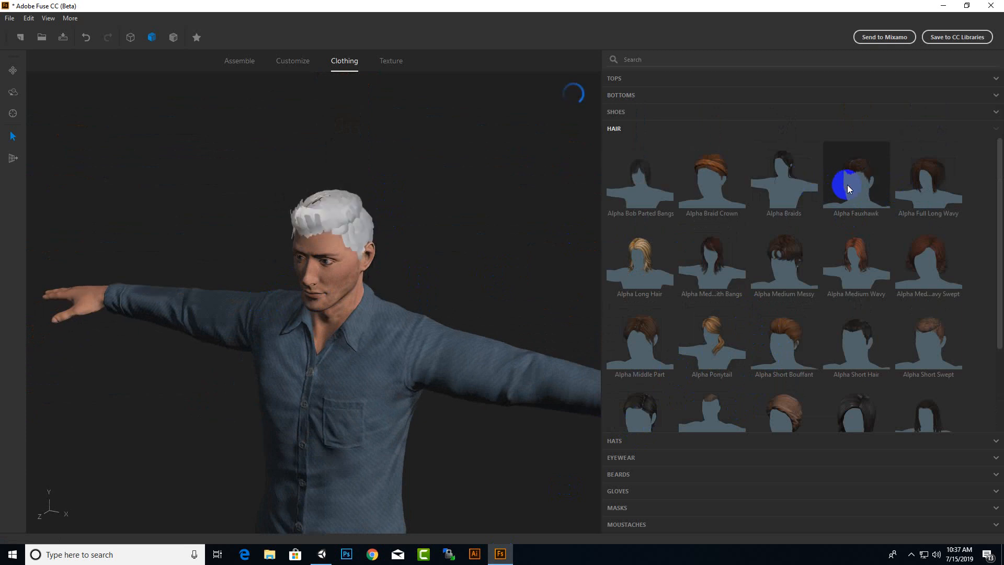
click(880, 343)
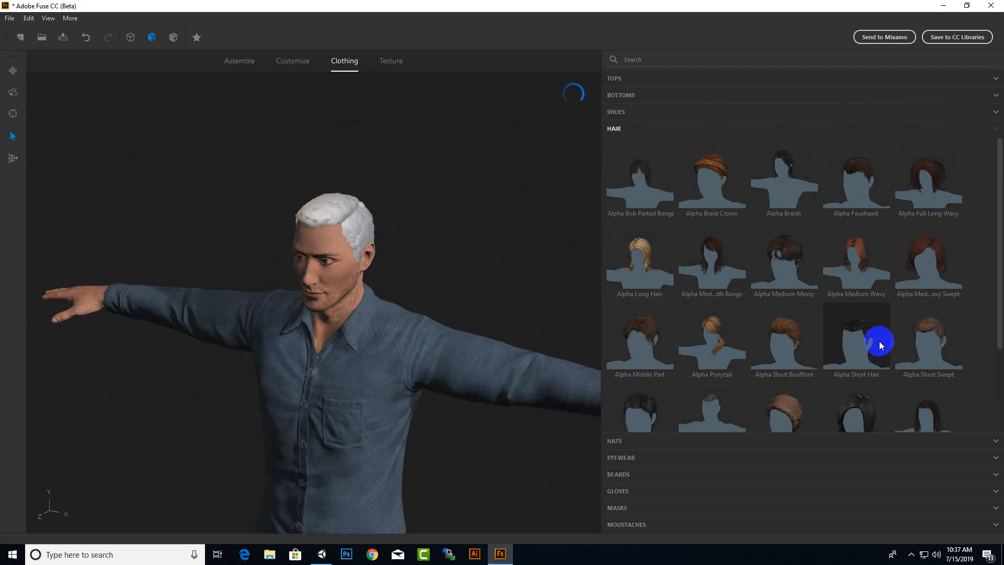
scroll(438, 266, down, 2)
drag(437, 266, 478, 273)
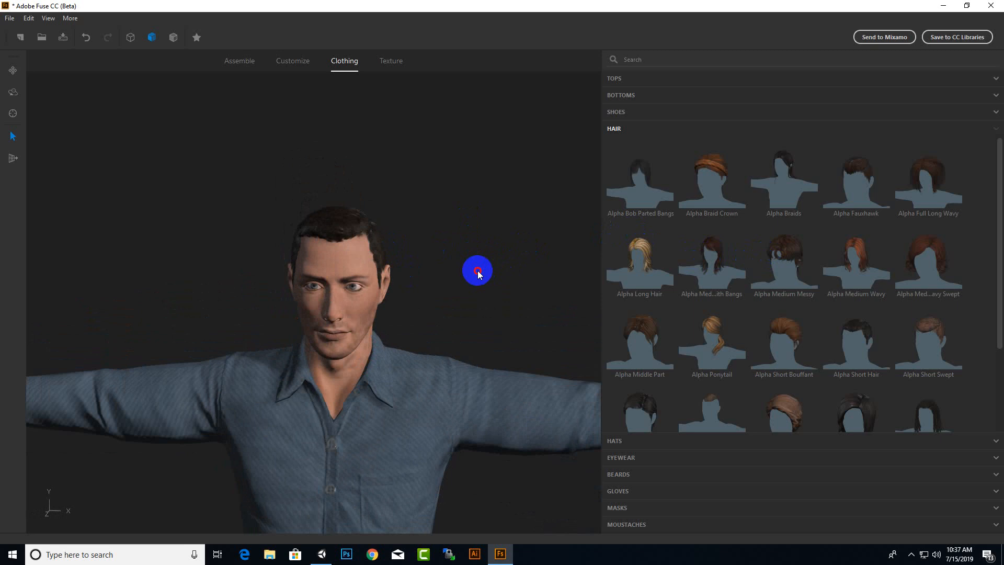
scroll(525, 267, down, 5)
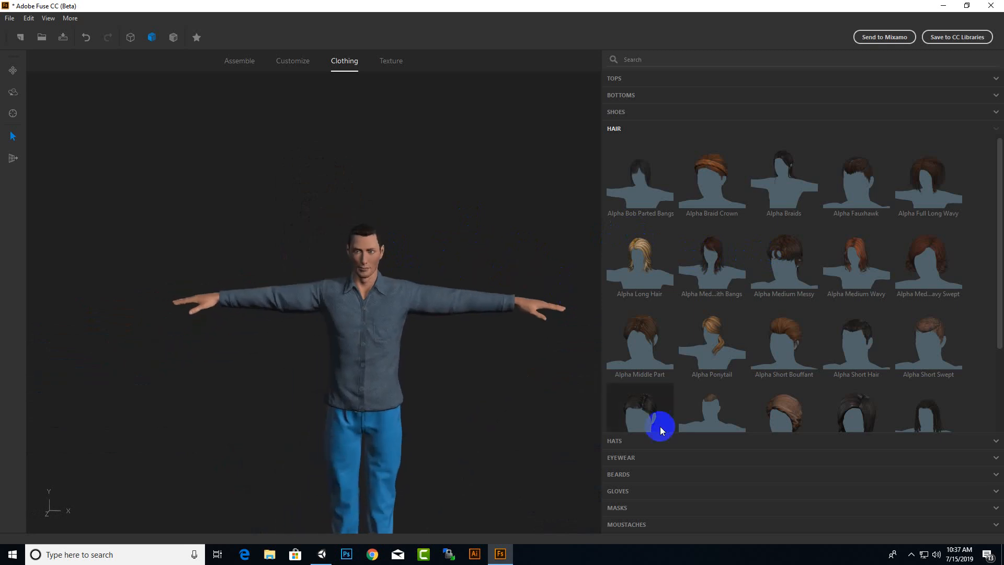
click(650, 441)
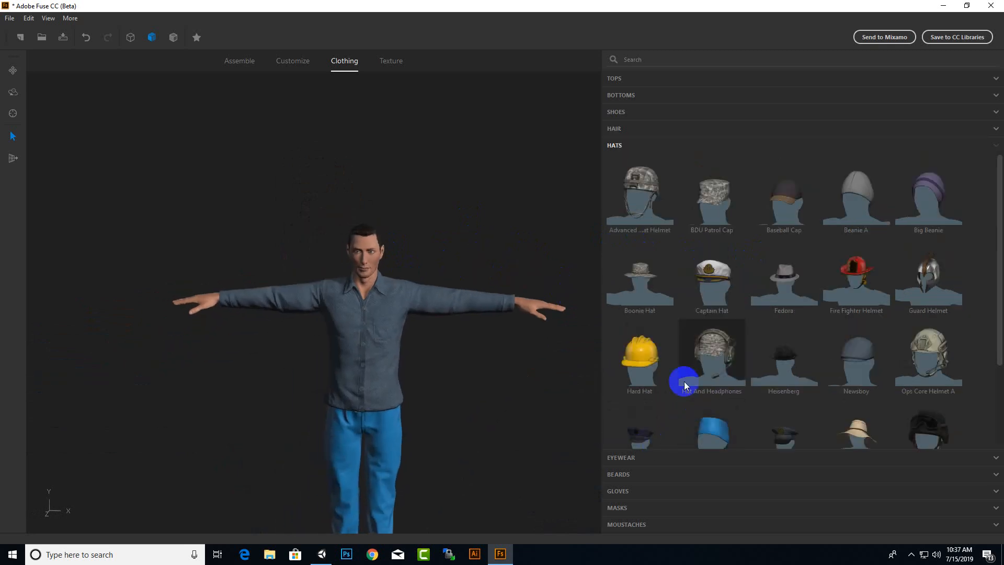
Step: Put the black Heisenberg hat on the character and view it from the side
click(800, 360)
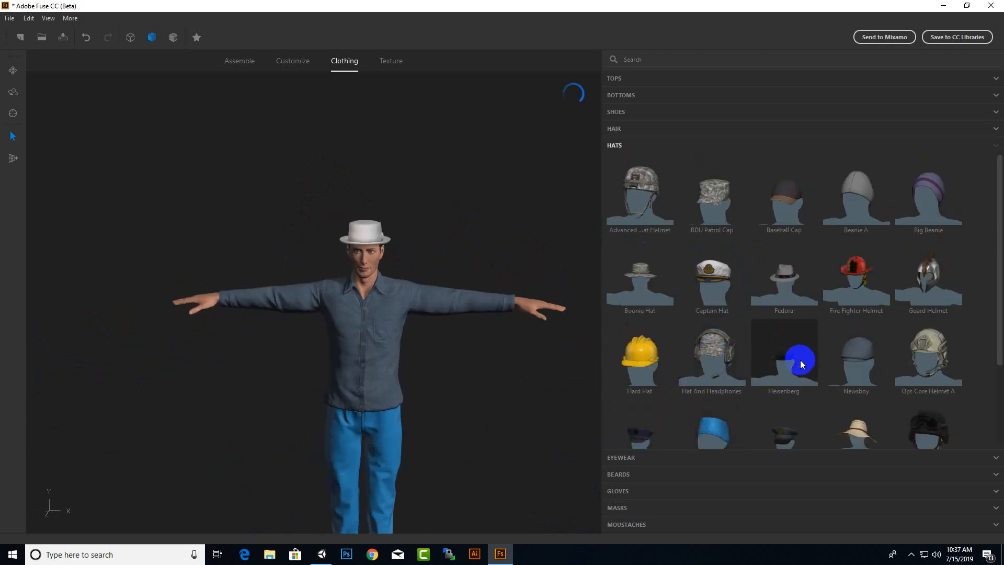
scroll(792, 404, down, 2)
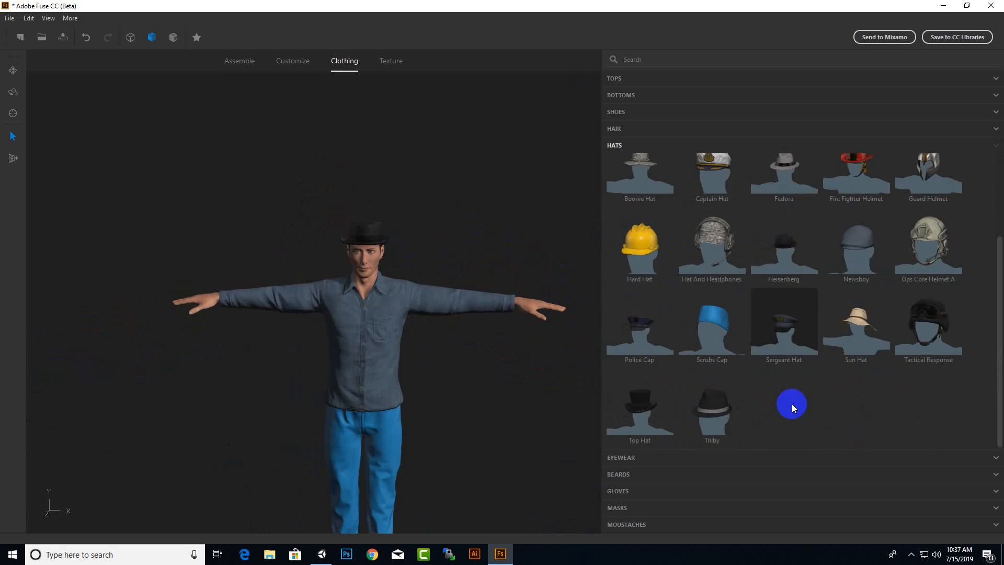
scroll(425, 262, up, 3)
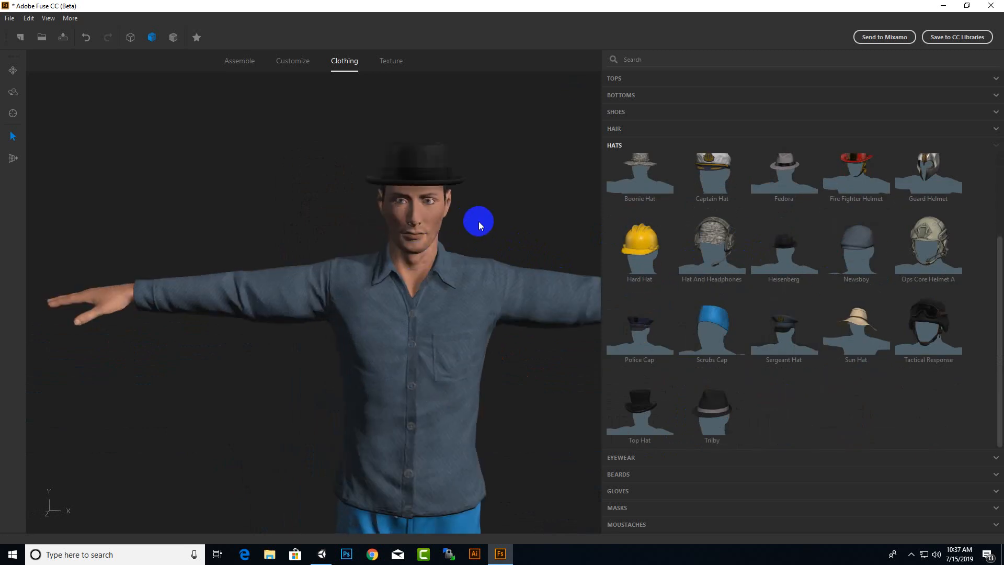
scroll(466, 283, up, 4)
drag(481, 285, 562, 312)
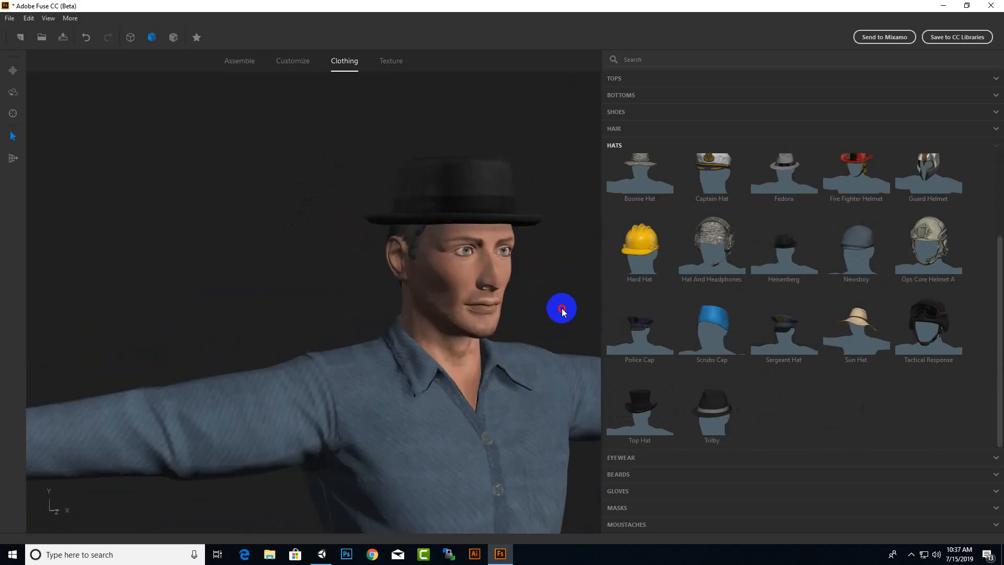
scroll(562, 313, down, 5)
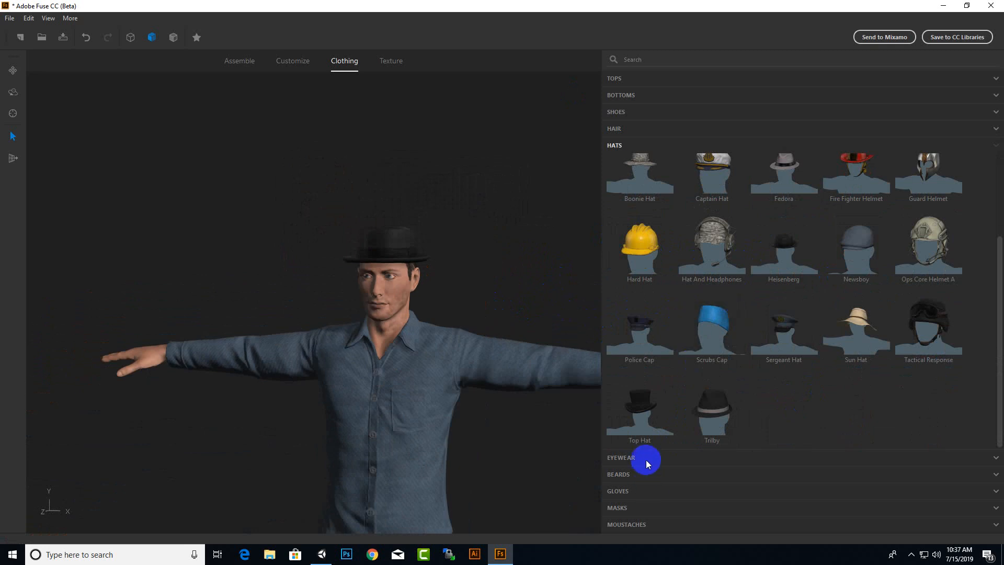
Step: Expand the Eyewear, Beards, Gloves, Masks and Moustaches categories in turn
click(646, 461)
click(628, 475)
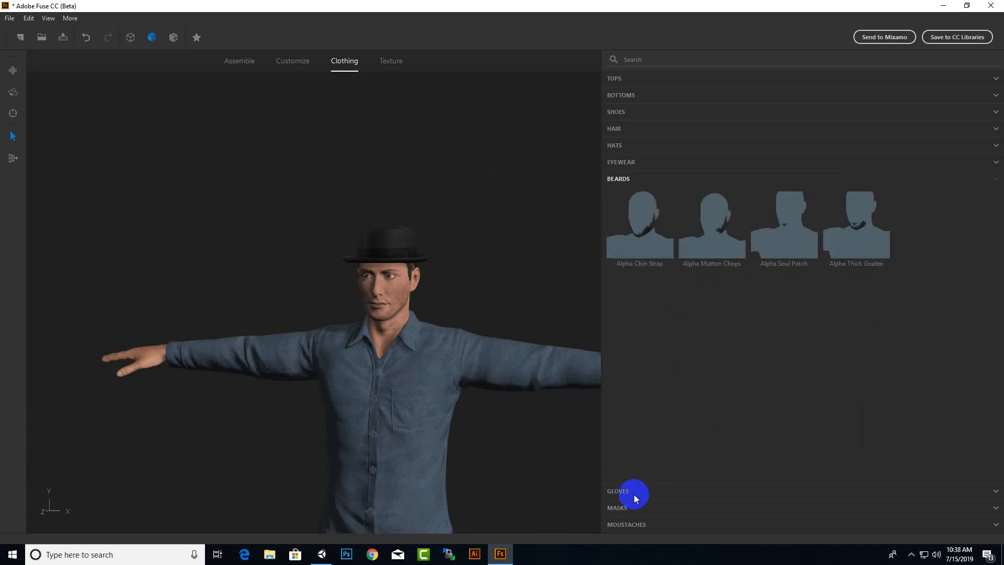
click(636, 495)
click(635, 506)
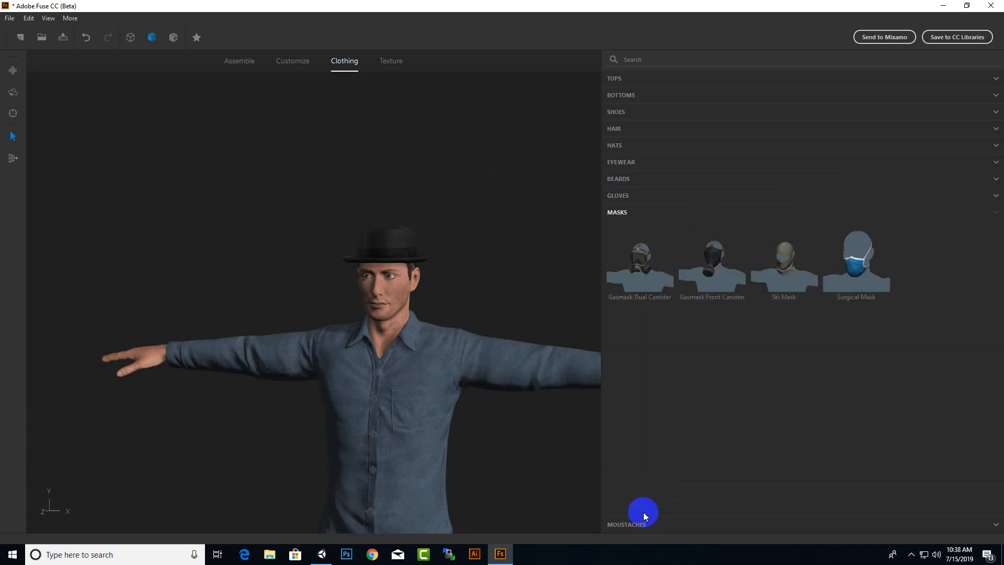
click(645, 524)
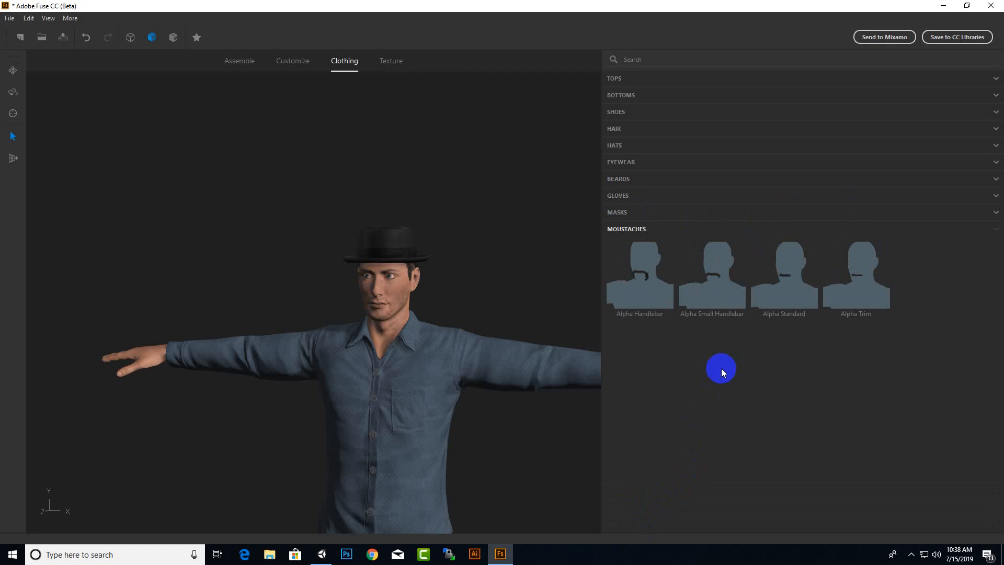
Step: Compare moustache styles, settle on Alpha Trim, check the face, then move to the Texture workspace
click(852, 276)
scroll(368, 290, up, 3)
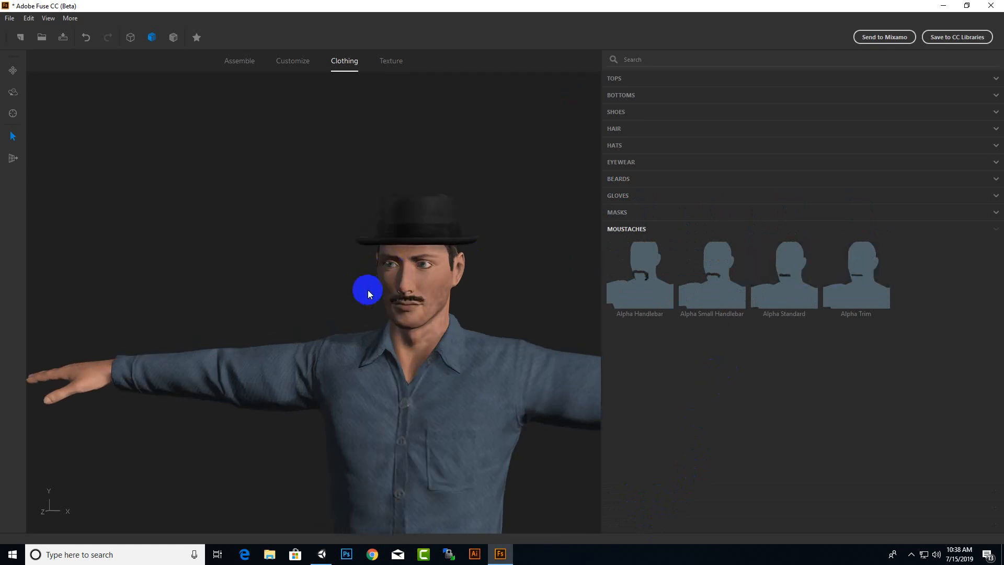
mouse_move(368, 290)
mouse_down()
mouse_move(347, 301)
mouse_move(399, 298)
mouse_move(354, 298)
mouse_up()
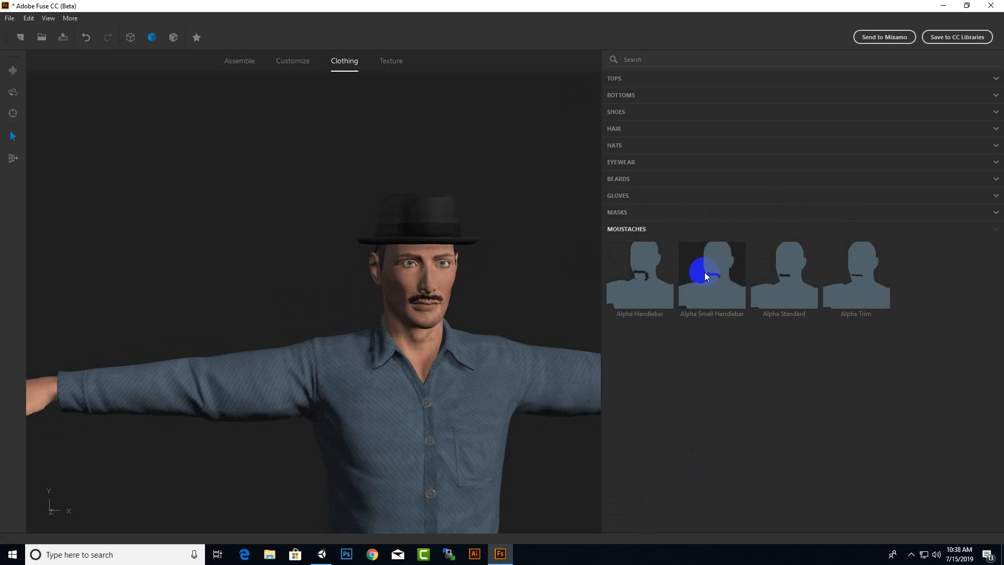
click(793, 272)
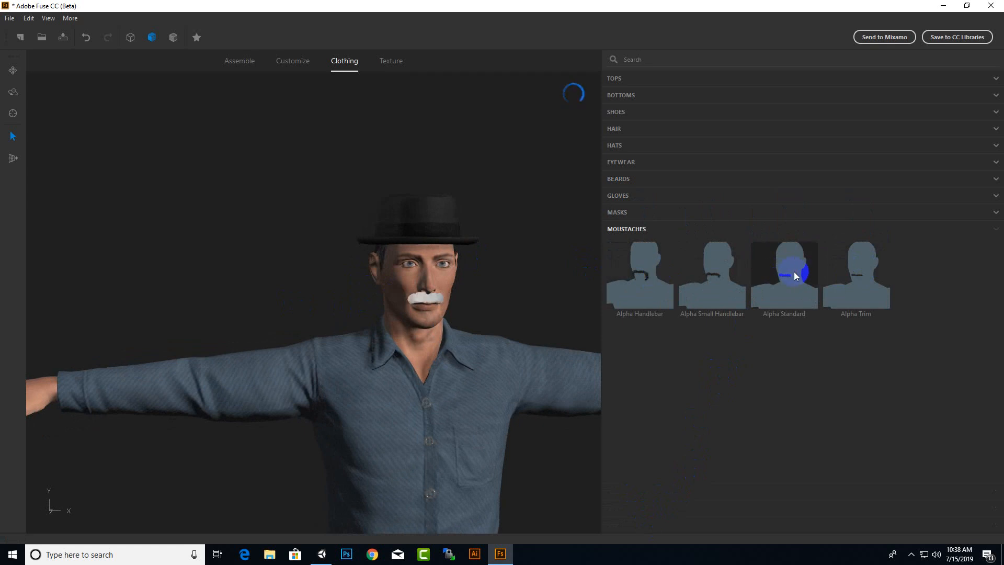
click(849, 273)
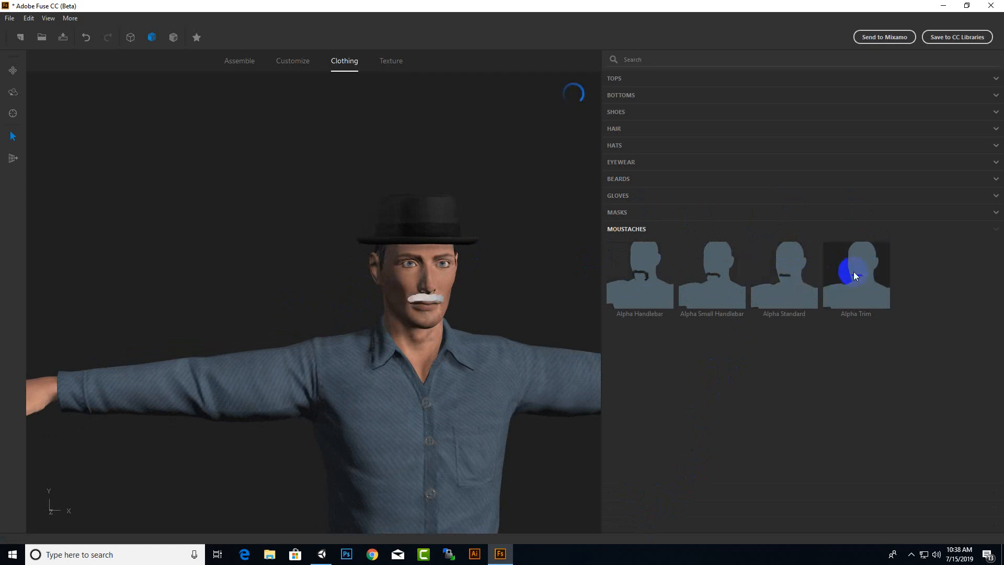
drag(528, 278, 554, 285)
click(729, 345)
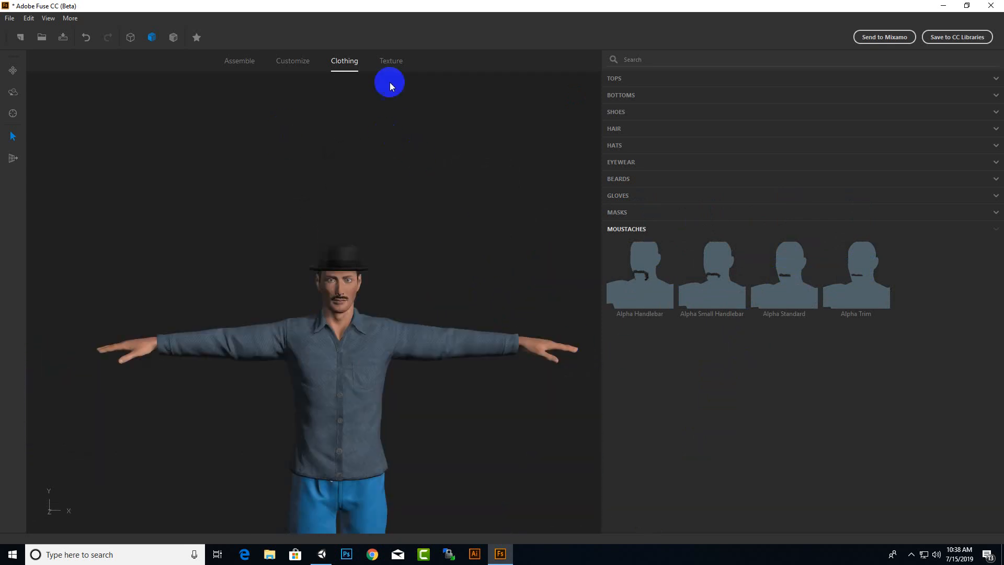
click(388, 67)
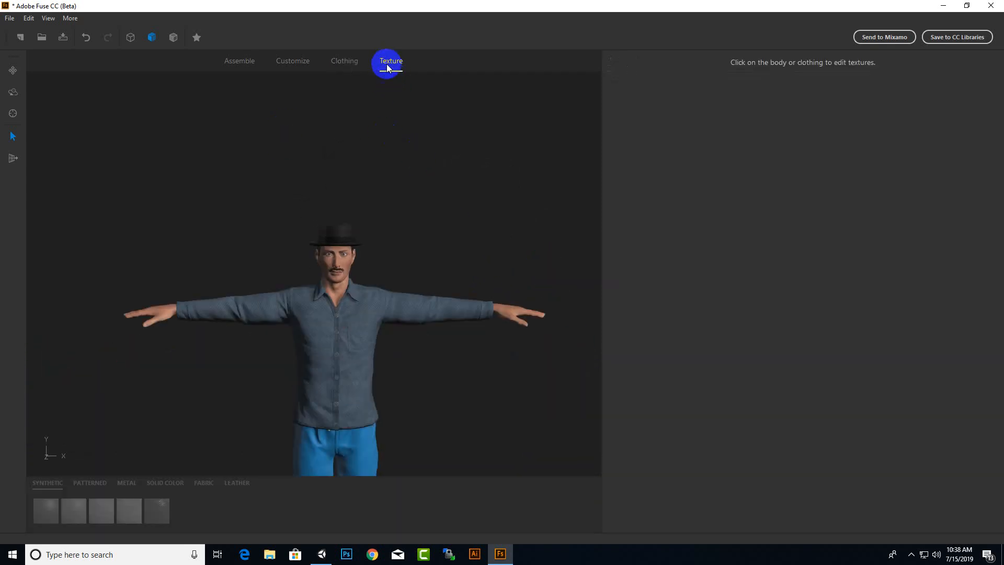
Step: Select the shirt and set its texture resolution to 1024 x 1024
click(377, 304)
click(935, 136)
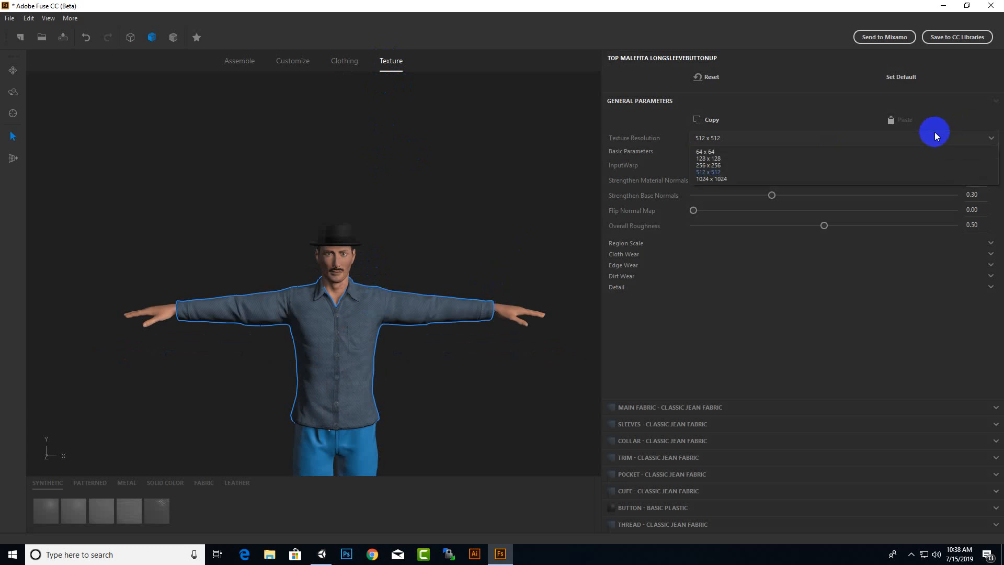
click(792, 178)
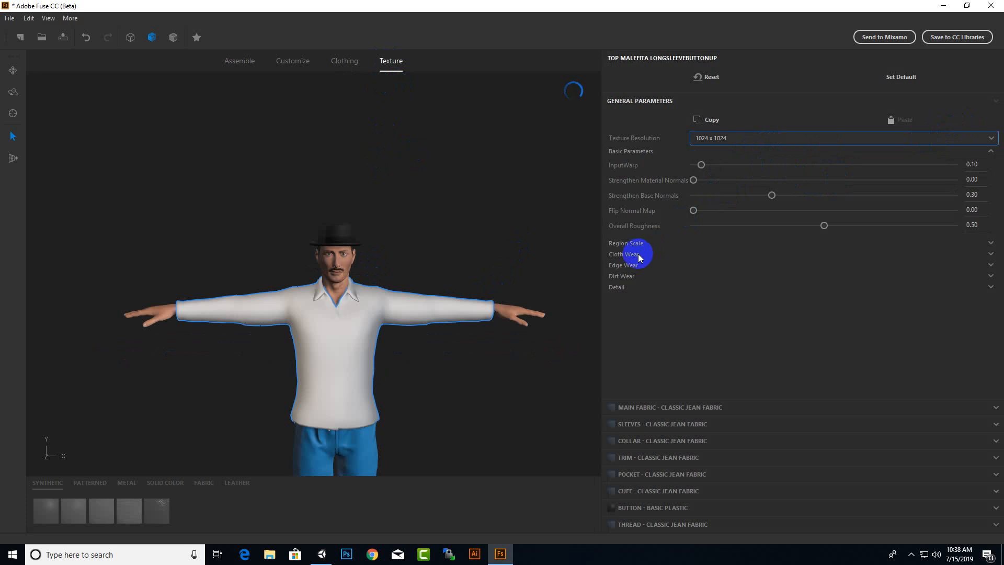
Step: Expand the shirt's Main Fabric - Classic Jean settings, briefly checking the Unity project
click(652, 408)
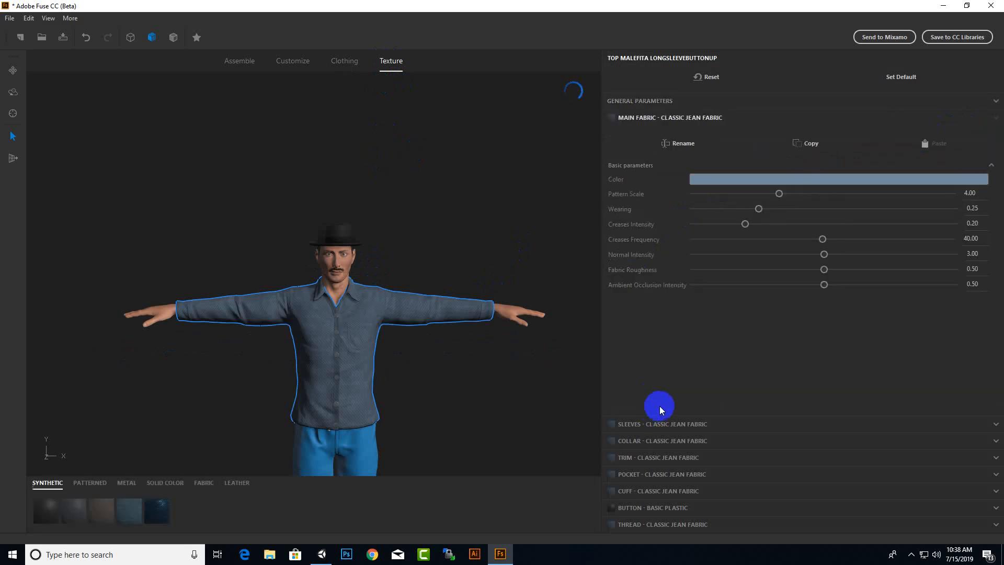
scroll(336, 375, up, 5)
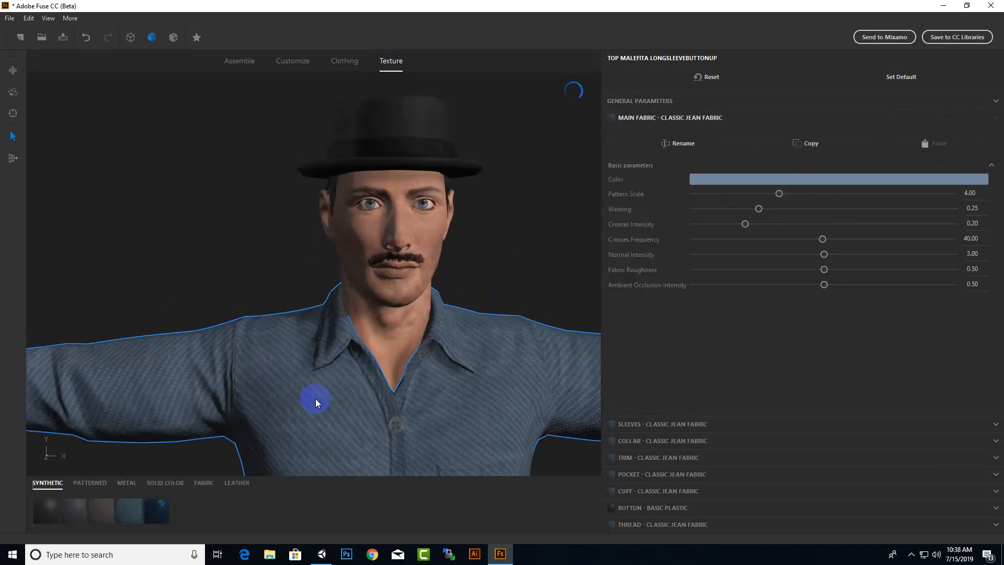
scroll(321, 403, down, 2)
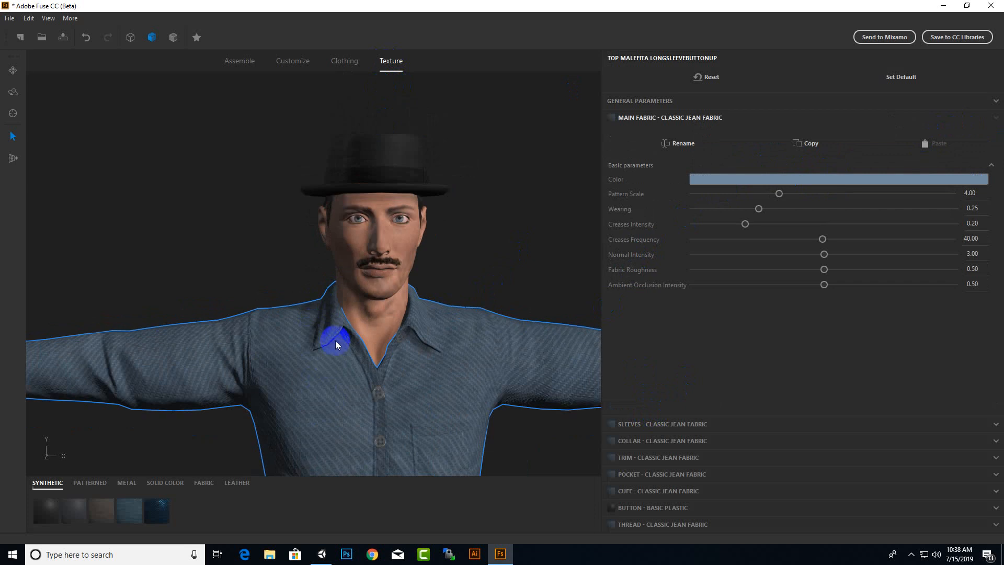
scroll(221, 390, down, 2)
scroll(225, 372, up, 3)
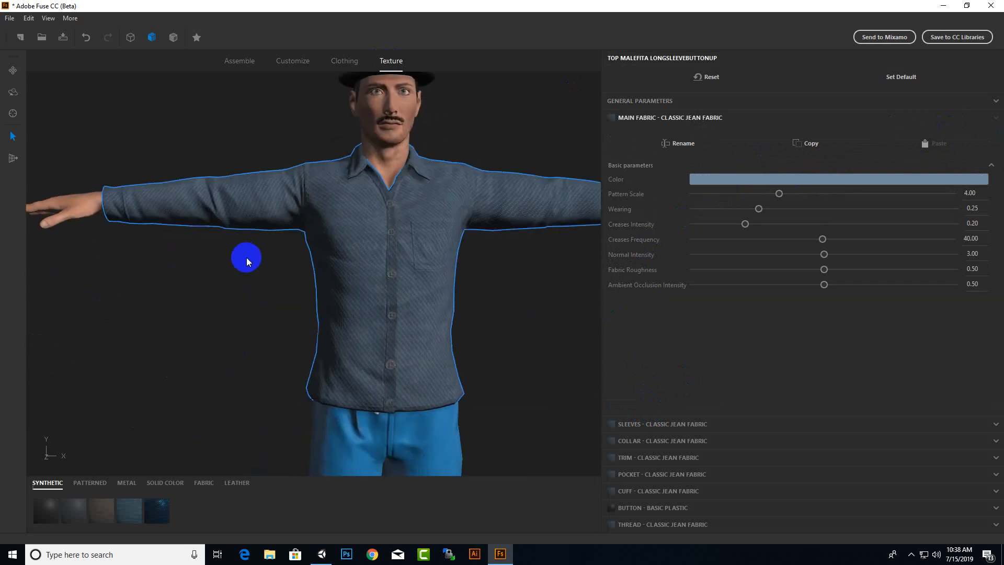
click(322, 553)
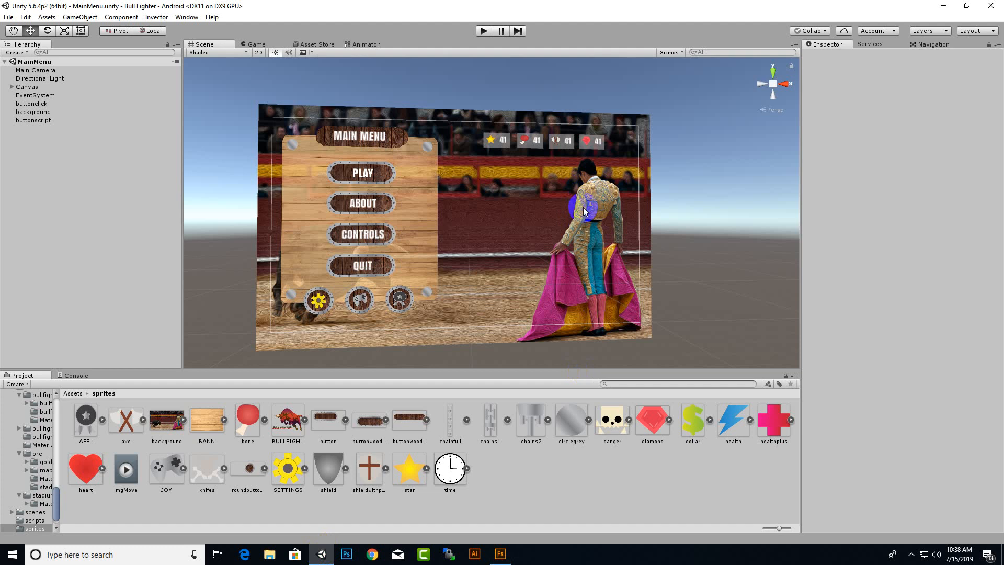
click(500, 554)
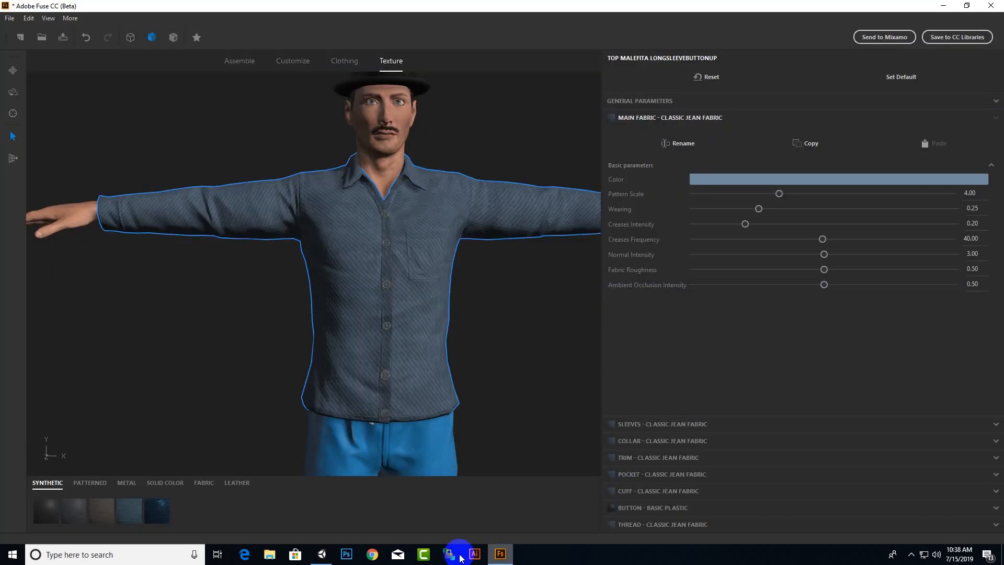
Step: Apply the Tile Patterned Cloth plaid from the Patterned swatches to the shirt's main fabric
click(90, 483)
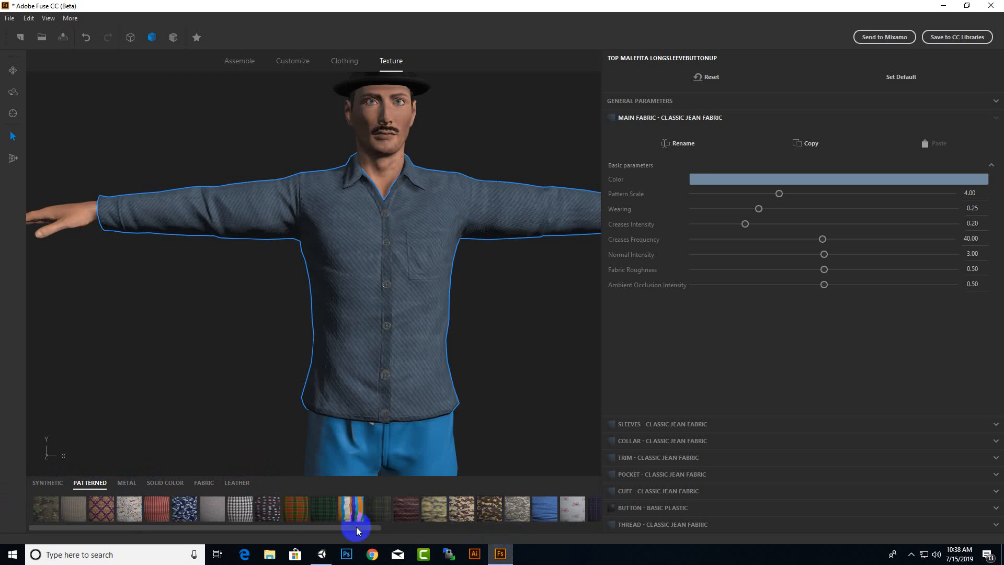
drag(356, 527, 575, 531)
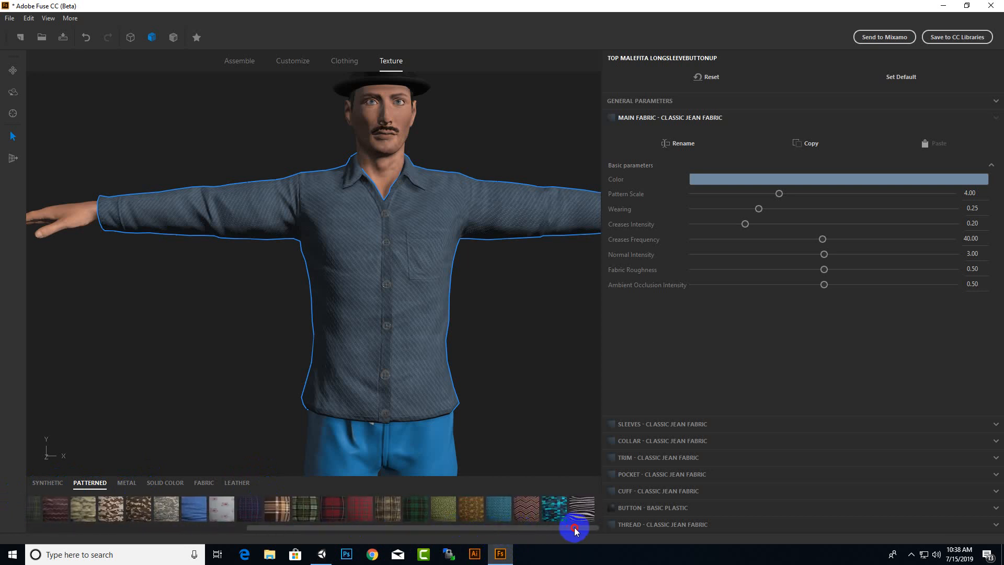
click(397, 515)
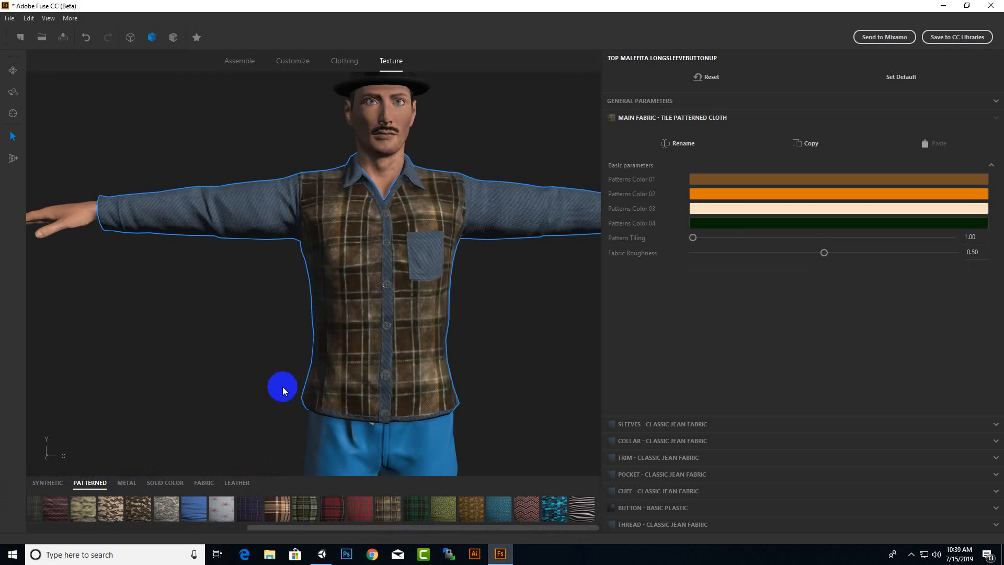
scroll(284, 407, down, 2)
mouse_move(284, 407)
mouse_down()
mouse_move(580, 390)
mouse_move(569, 405)
mouse_move(287, 413)
mouse_up()
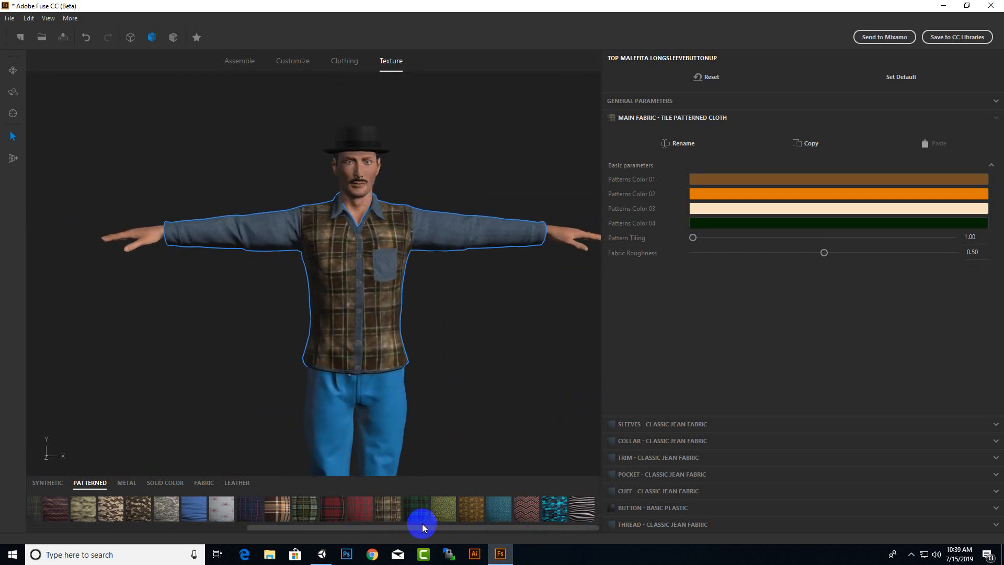
click(323, 555)
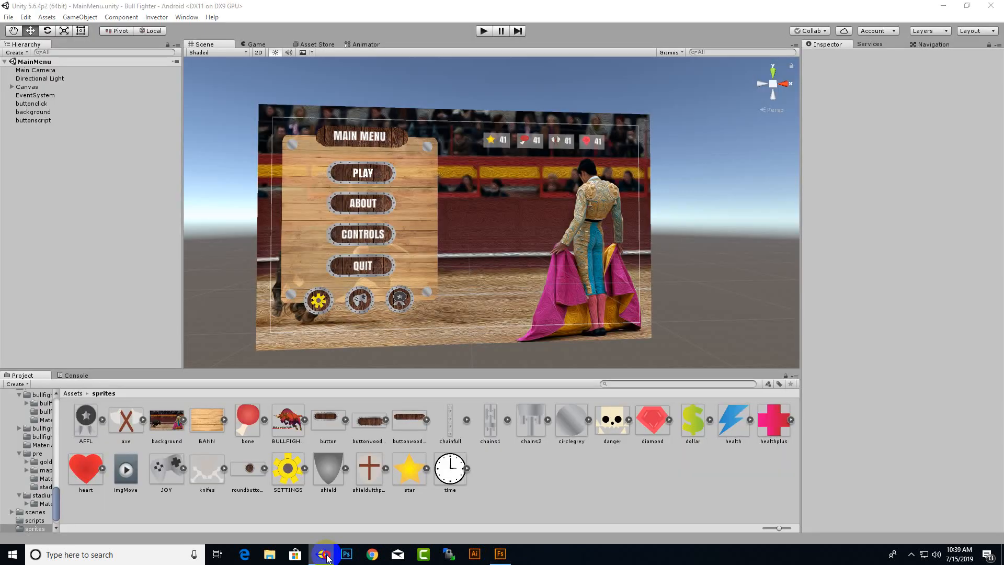
click(323, 554)
Step: Try Pixel Pattern, Scottish, Fabric With Flowers, Zebra and Tribal on the shirt's main fabric
click(552, 506)
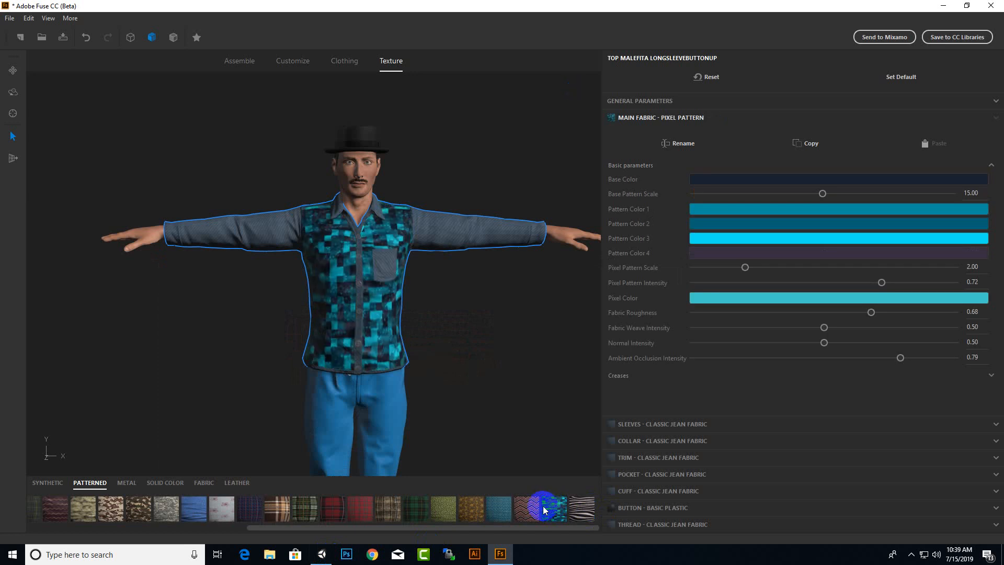
click(415, 505)
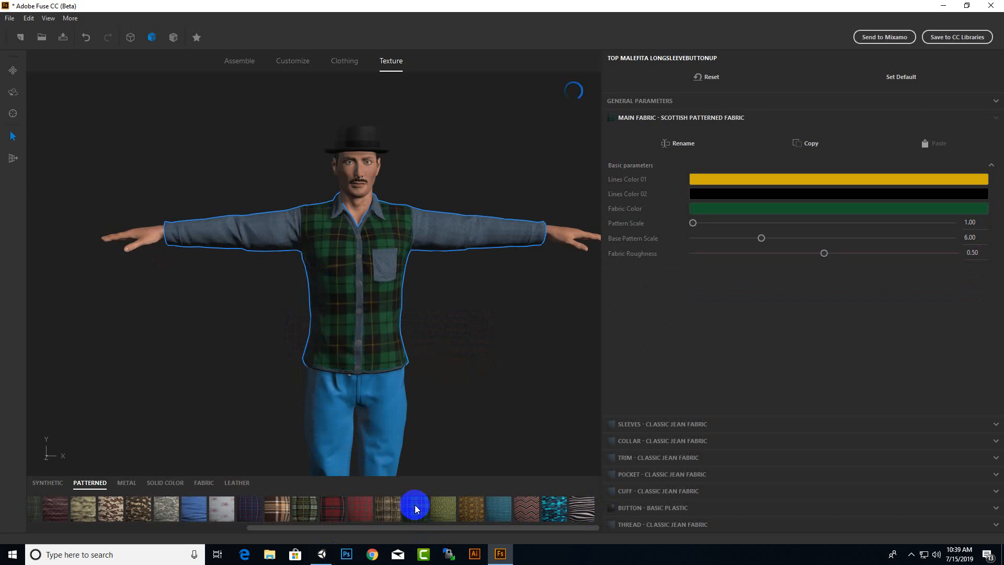
click(228, 506)
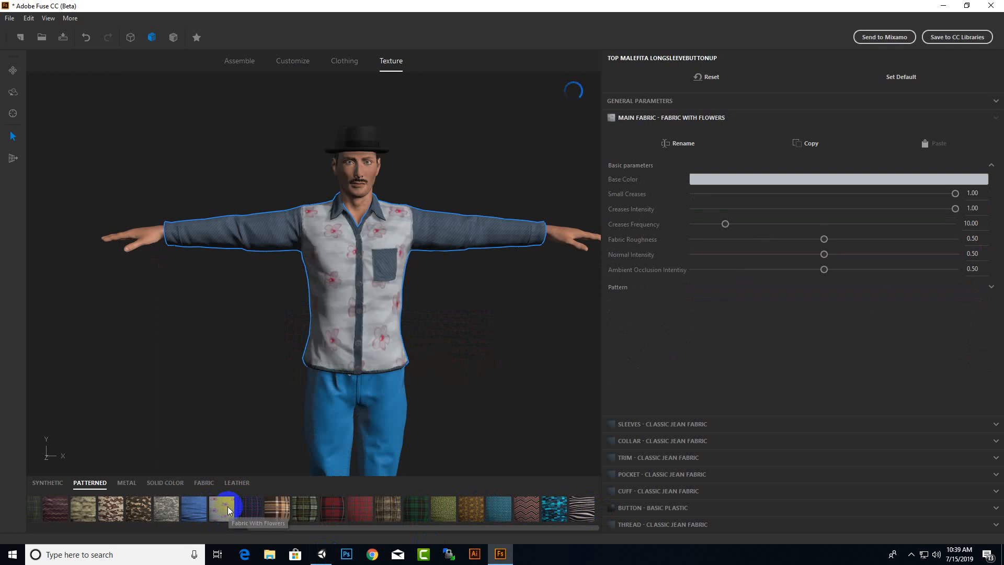
click(578, 511)
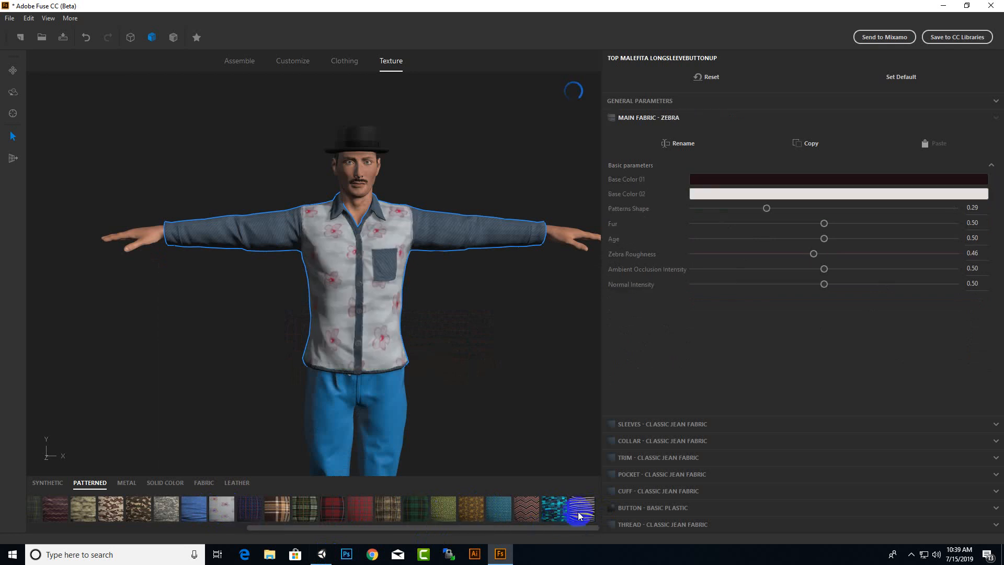
click(529, 511)
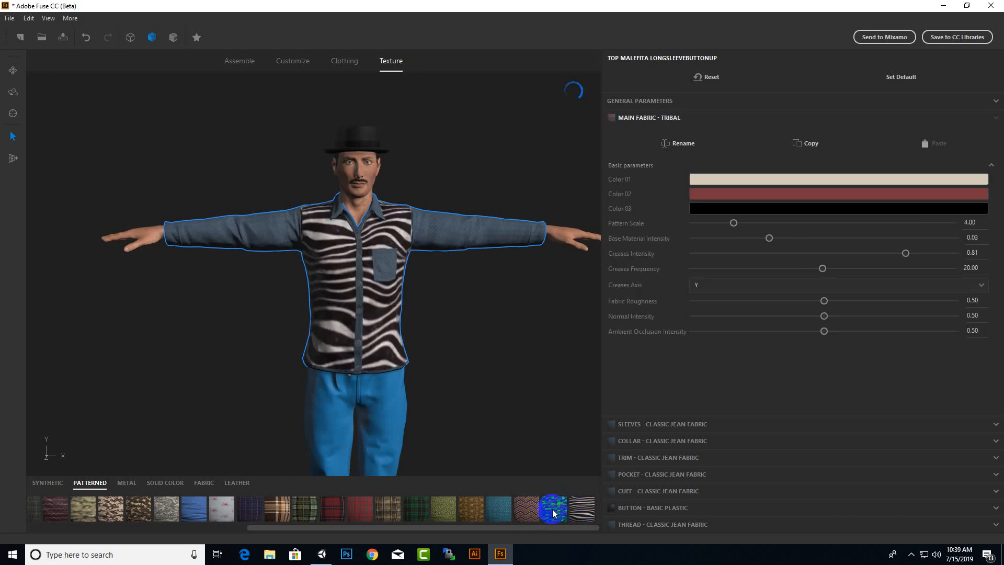
Step: Settle on Ornate Fabric for the shirt's main fabric, then glance at Unity
drag(487, 529, 407, 533)
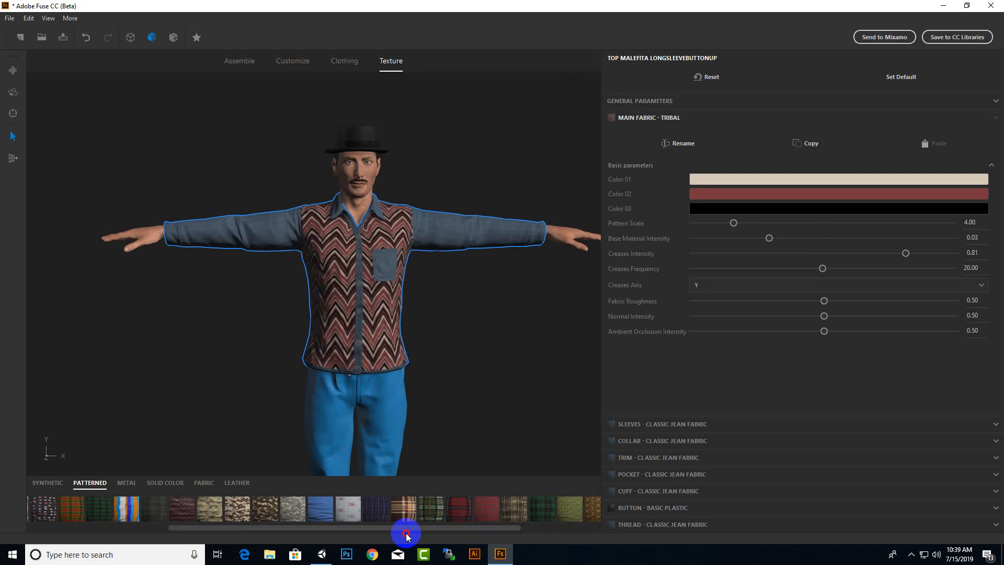
click(595, 513)
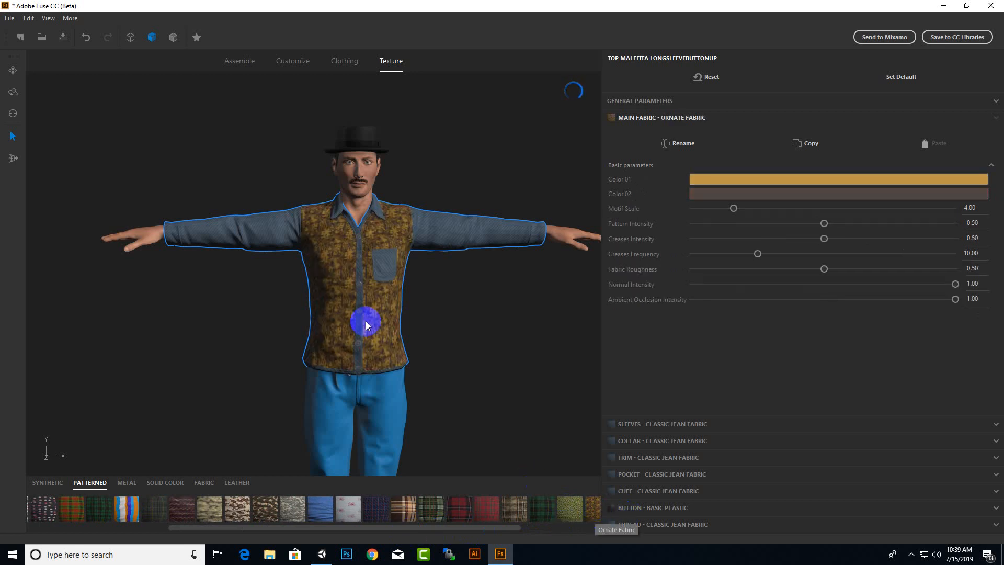
scroll(347, 296, up, 5)
scroll(352, 356, down, 2)
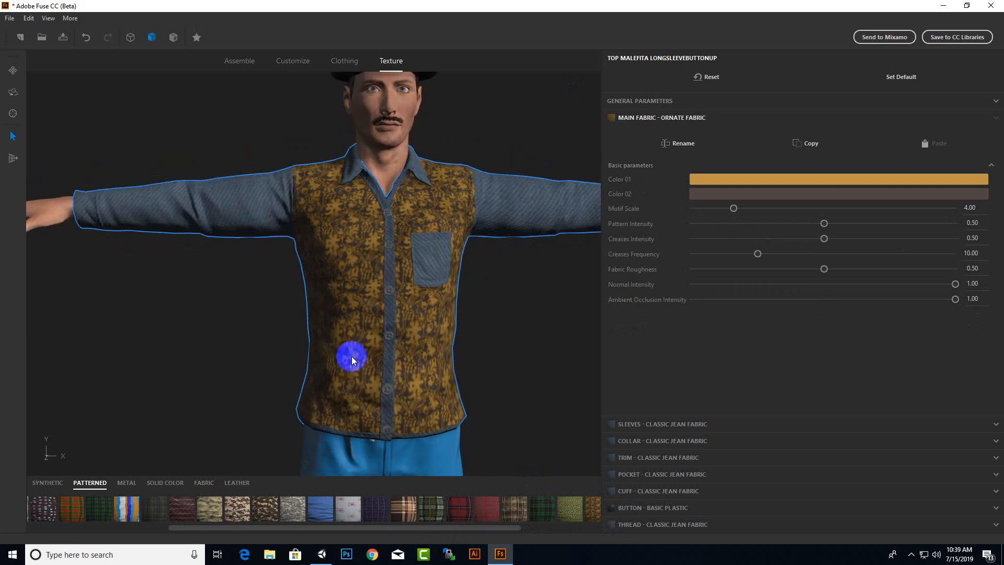
click(332, 557)
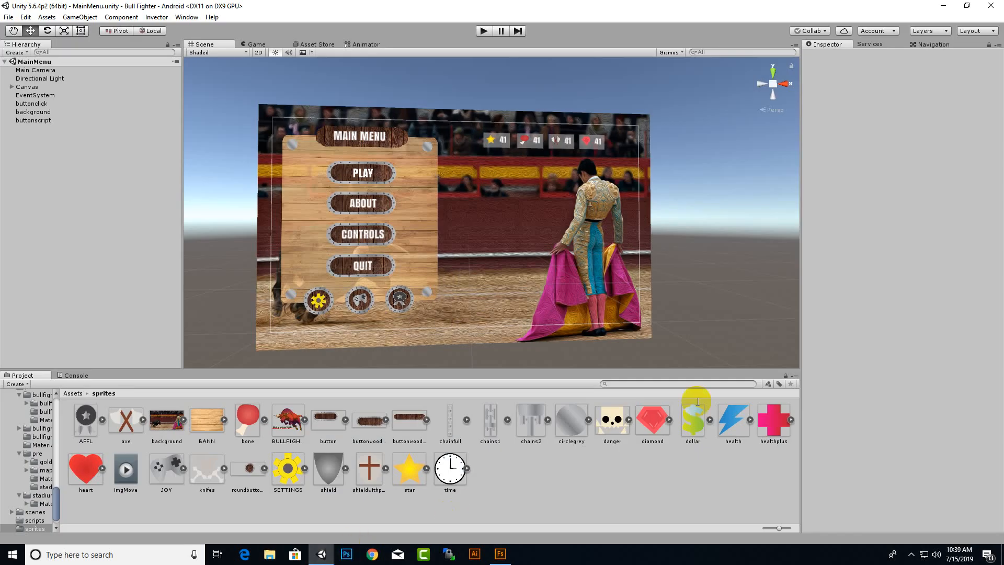
click(500, 554)
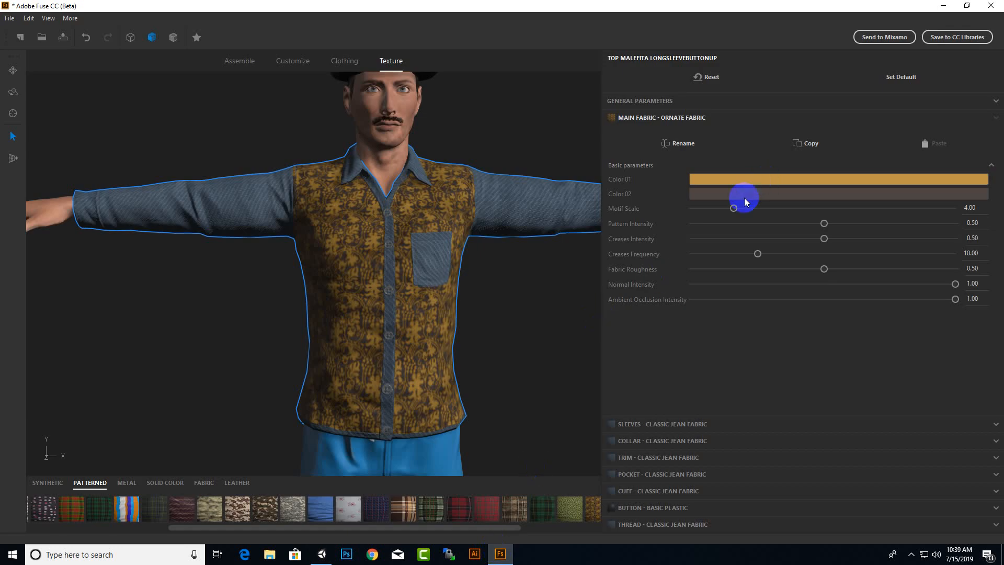
Step: Recolour the shirt's Ornate Fabric: Color 01 yellow, Color 02 dark blue
click(763, 180)
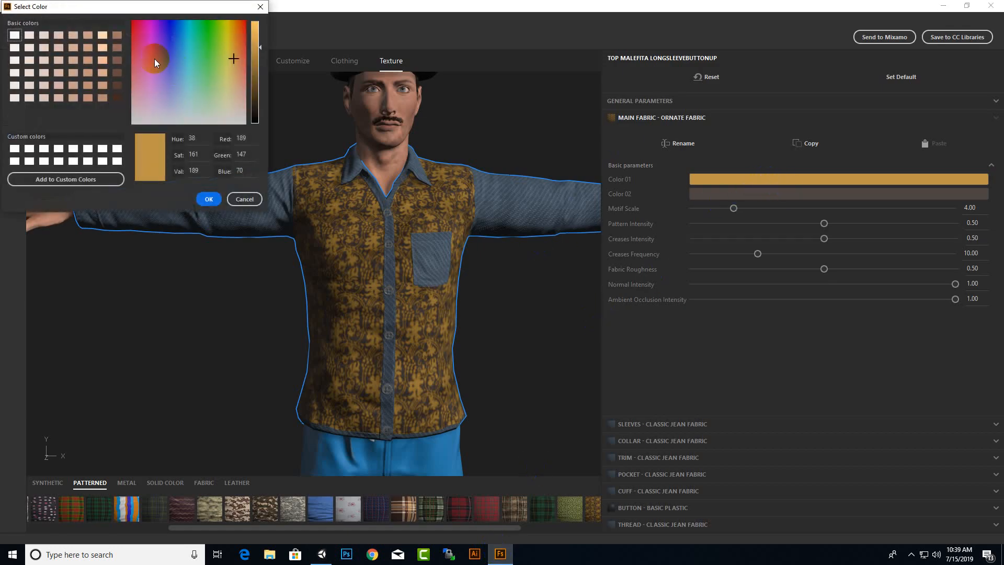
click(228, 25)
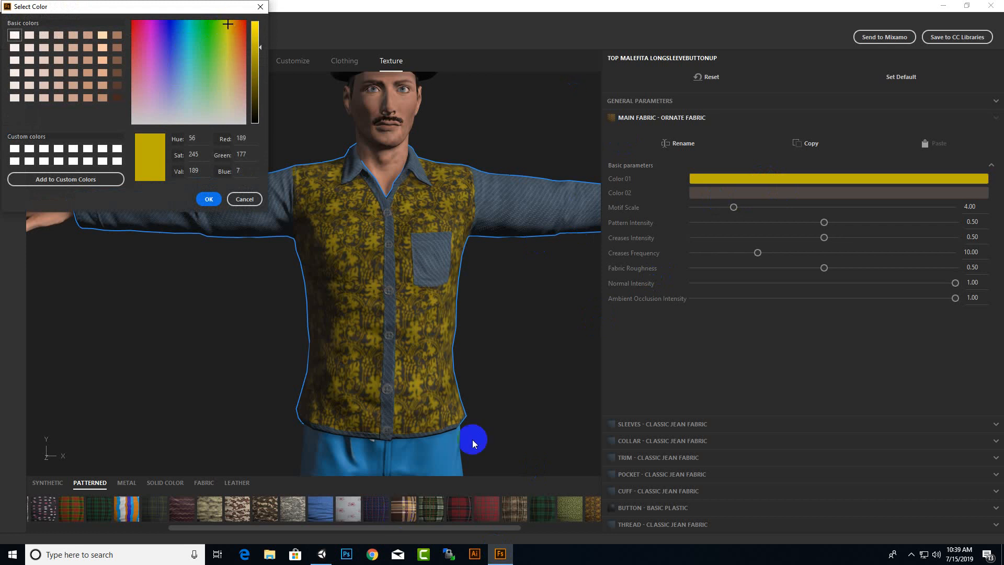
click(711, 193)
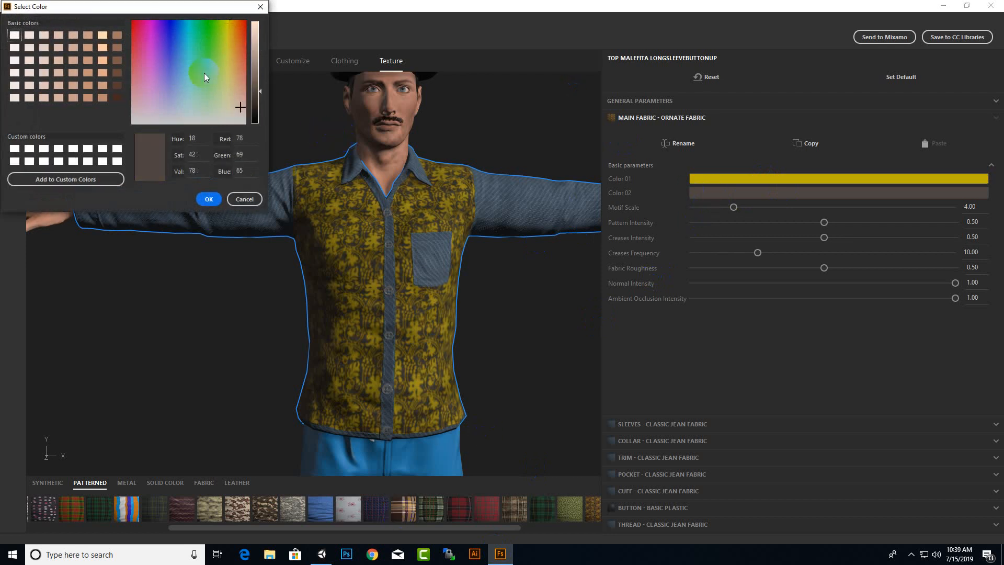
click(168, 22)
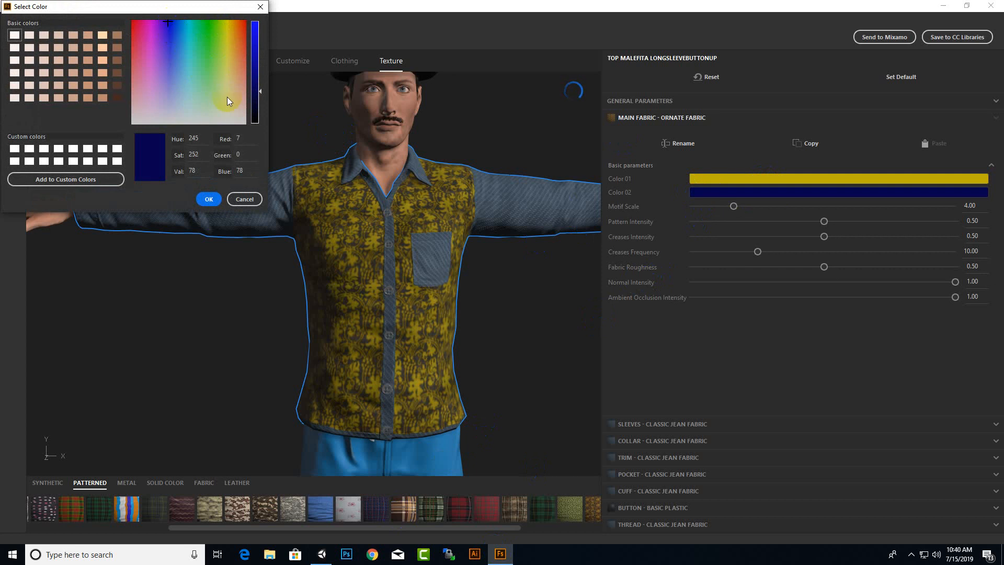
Step: Frame the character's full figure and expand the Sleeves material settings
click(911, 555)
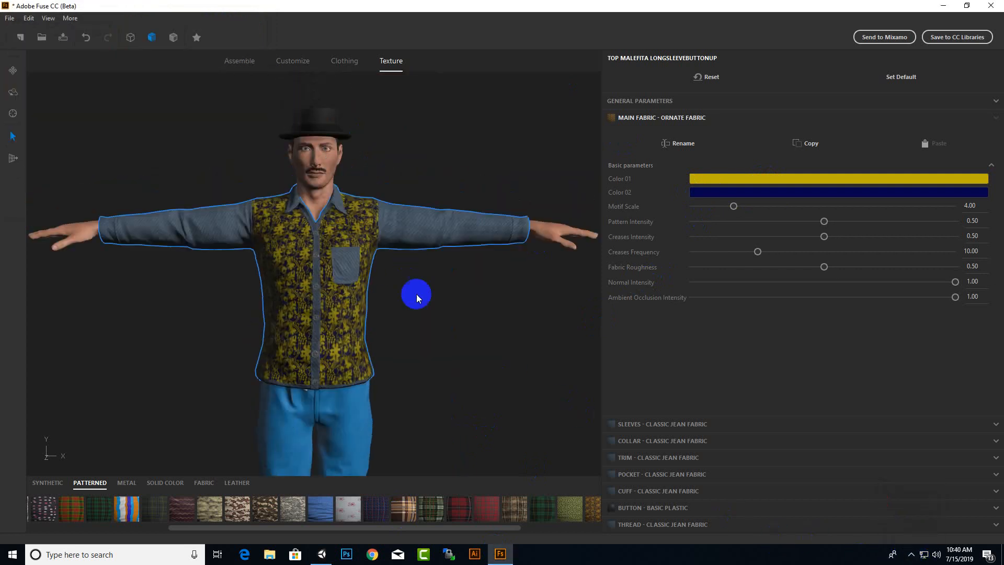
drag(416, 294, 451, 252)
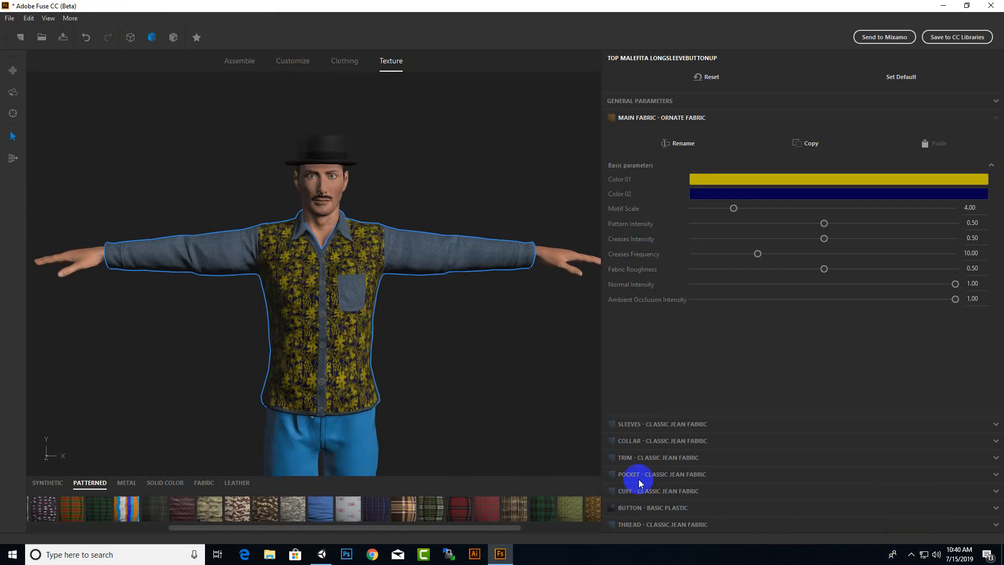
click(664, 423)
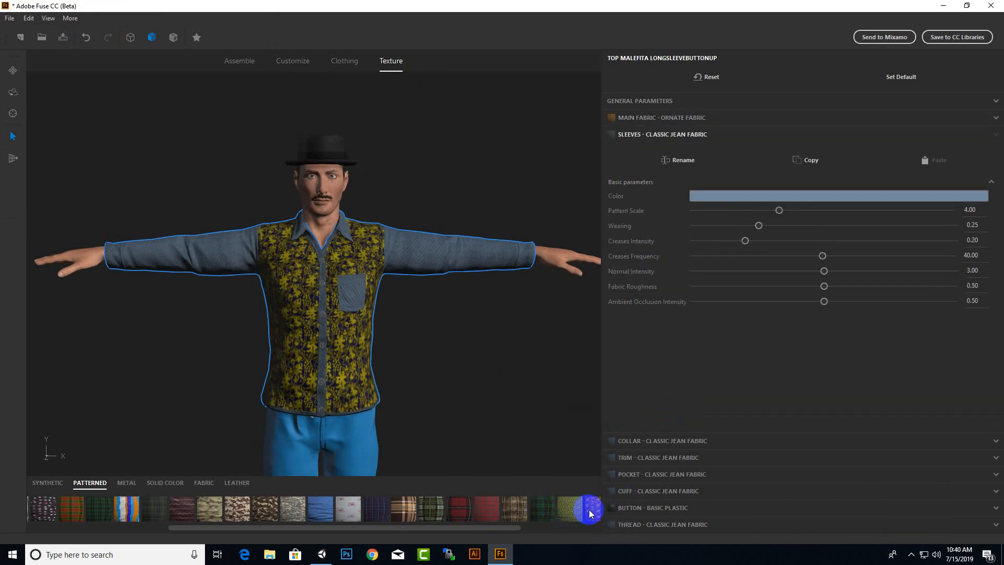
Step: Give the sleeves Ornate Fabric with dark blue Color 02 and yellow-green Color 01
click(590, 514)
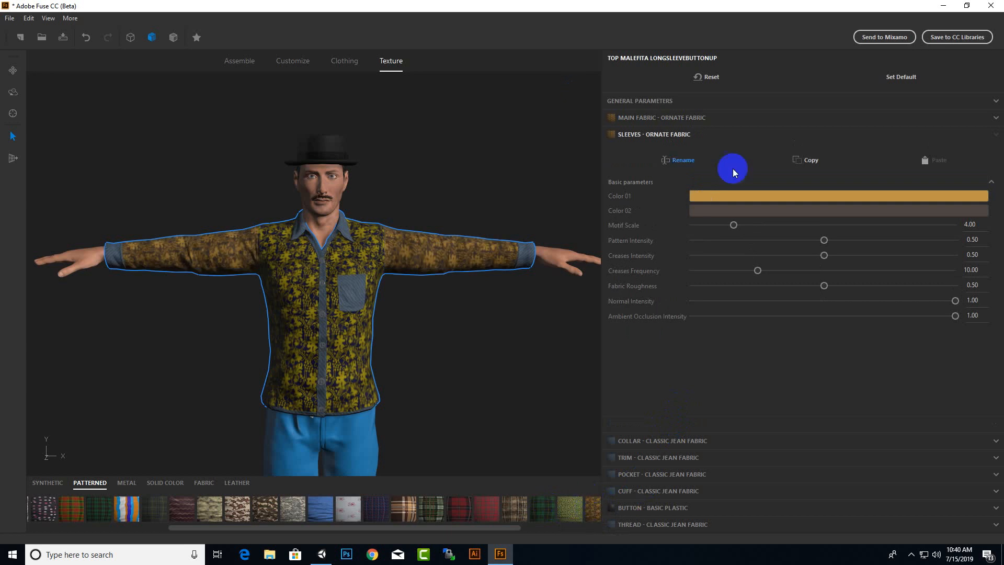
click(720, 212)
click(170, 28)
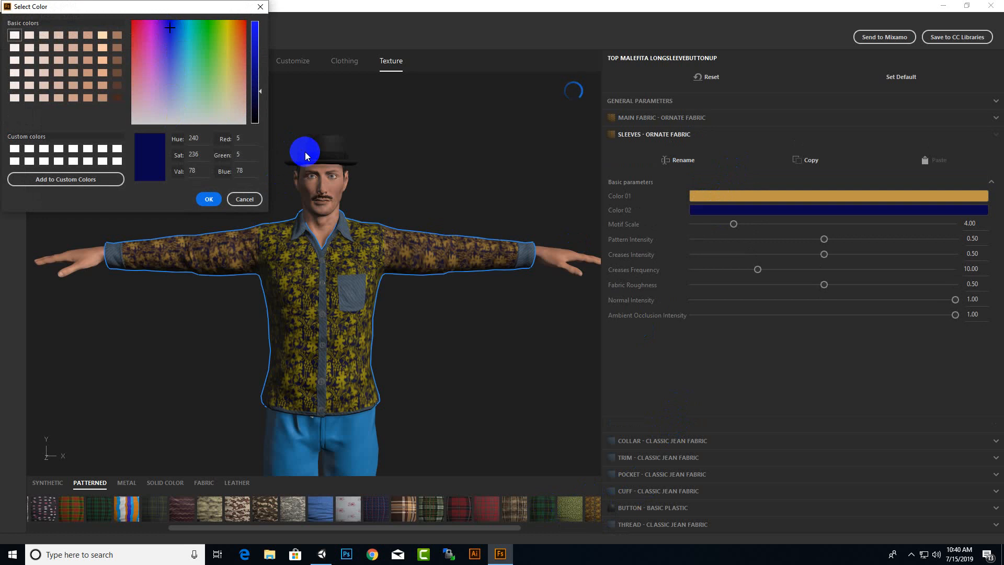
click(729, 197)
click(226, 22)
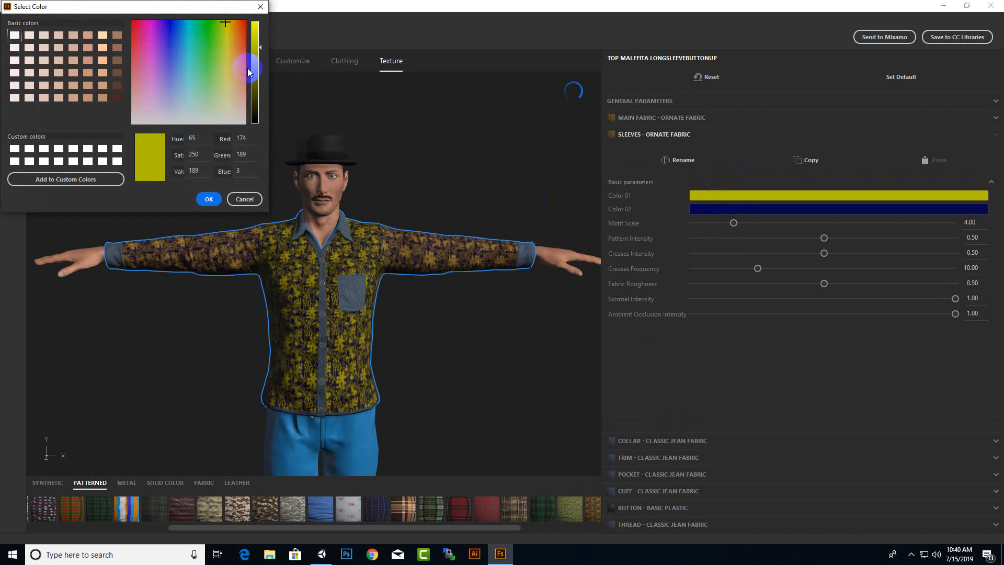
click(210, 199)
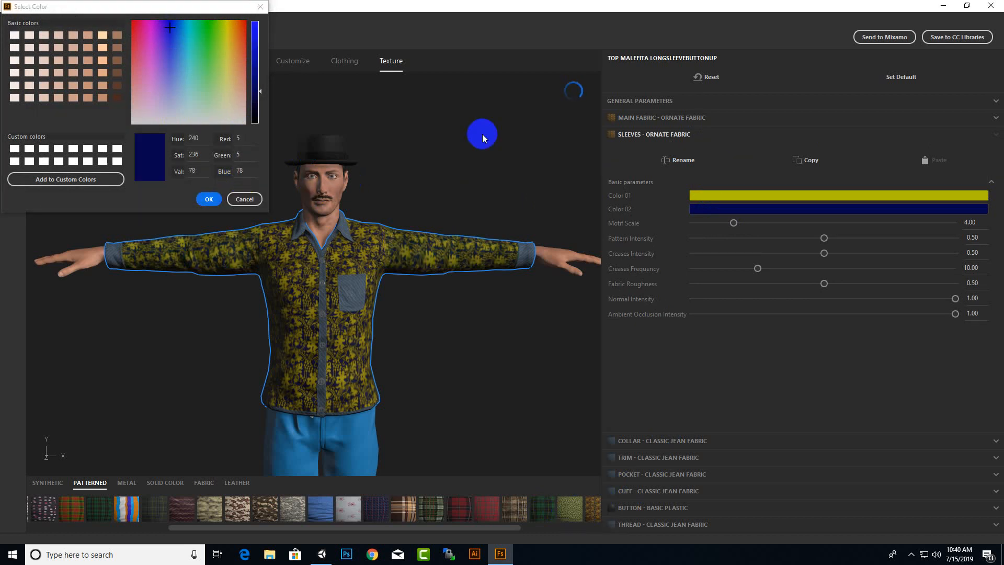
click(208, 198)
Step: Inspect the sleeves from the side, recentre the character and select the blue trousers
scroll(296, 325, down, 3)
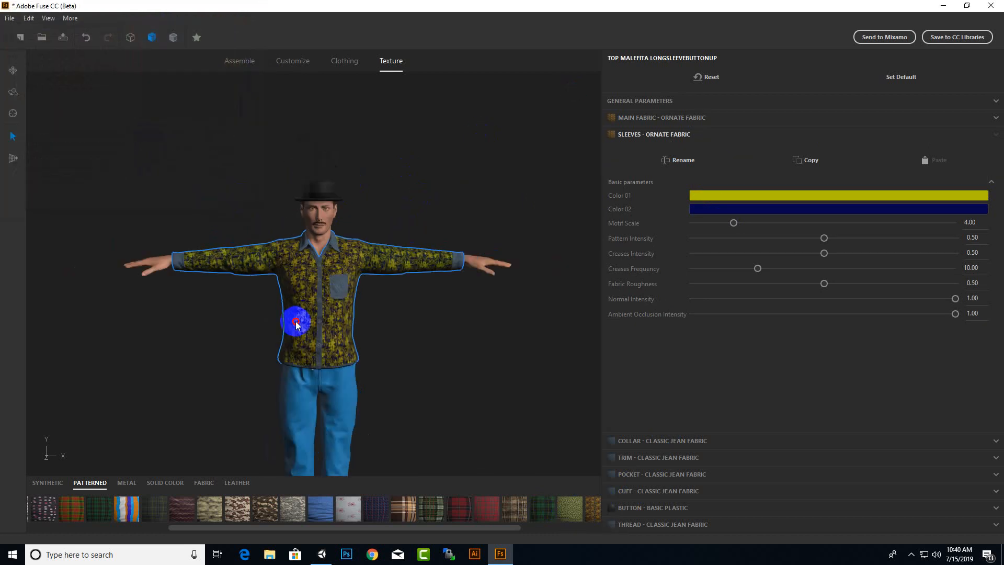
drag(410, 320, 350, 294)
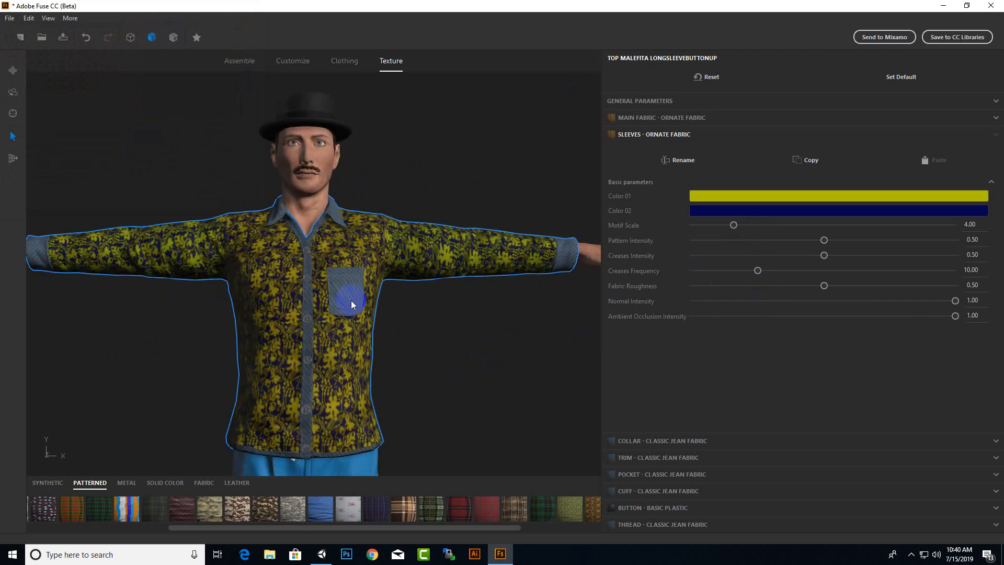
scroll(350, 300, up, 2)
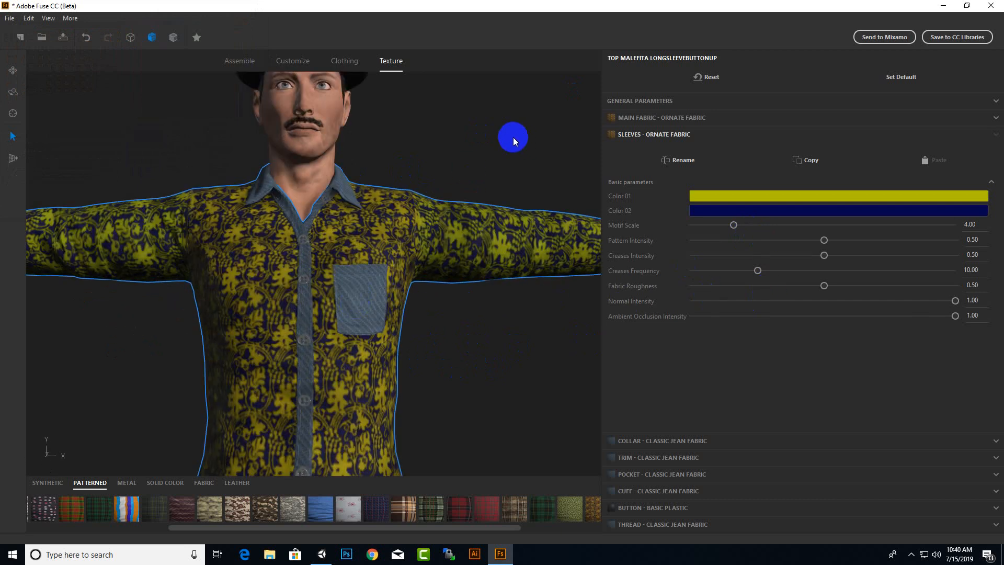
click(512, 138)
scroll(444, 345, down, 3)
middle_drag(417, 350, 438, 361)
scroll(439, 361, down, 2)
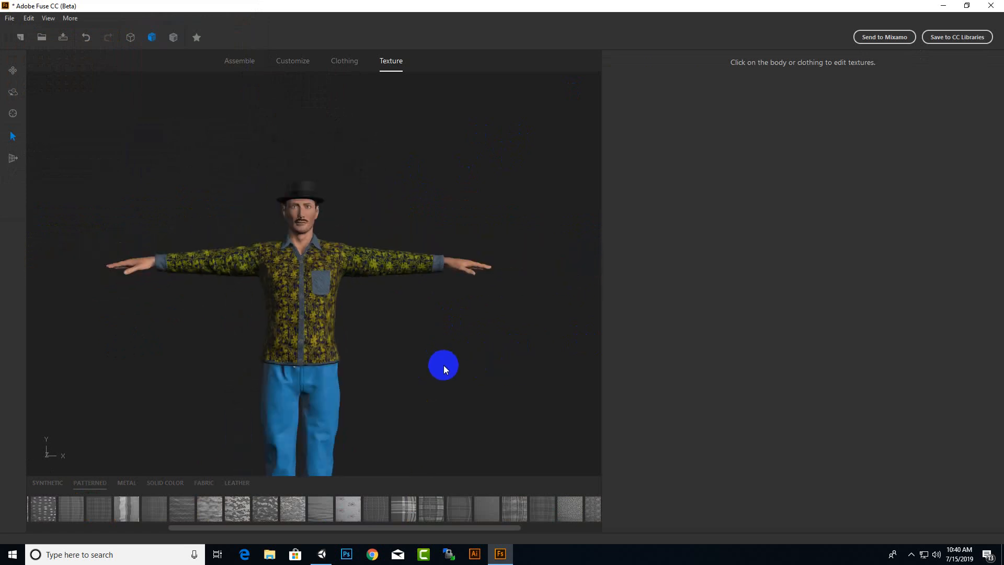
click(325, 421)
Step: Glance at the Unity MainMenu scene, then return to the character in Fuse
click(333, 549)
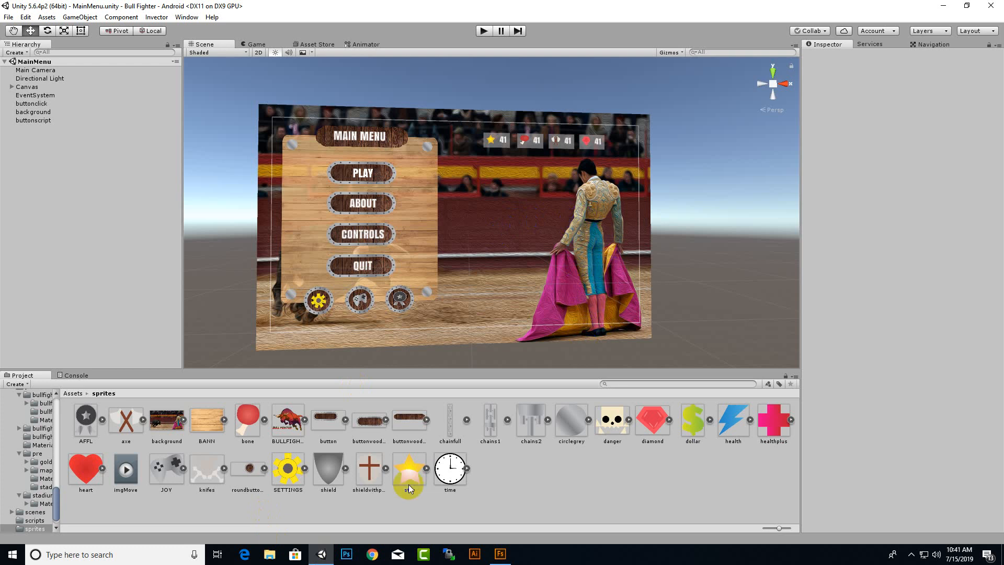
click(501, 553)
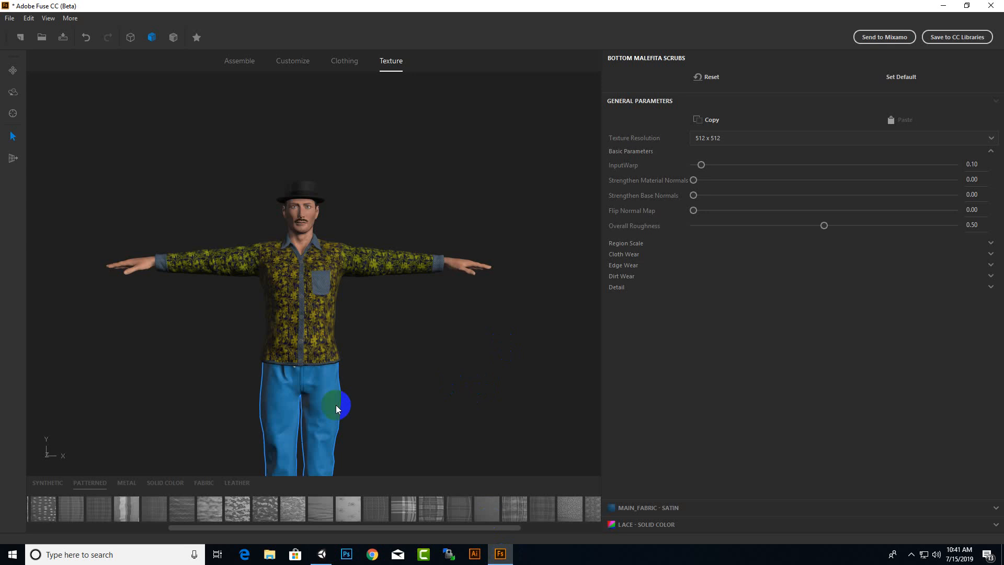
Step: Switch the trousers' main satin fabric to Ornate Fabric and view them from the side
click(343, 373)
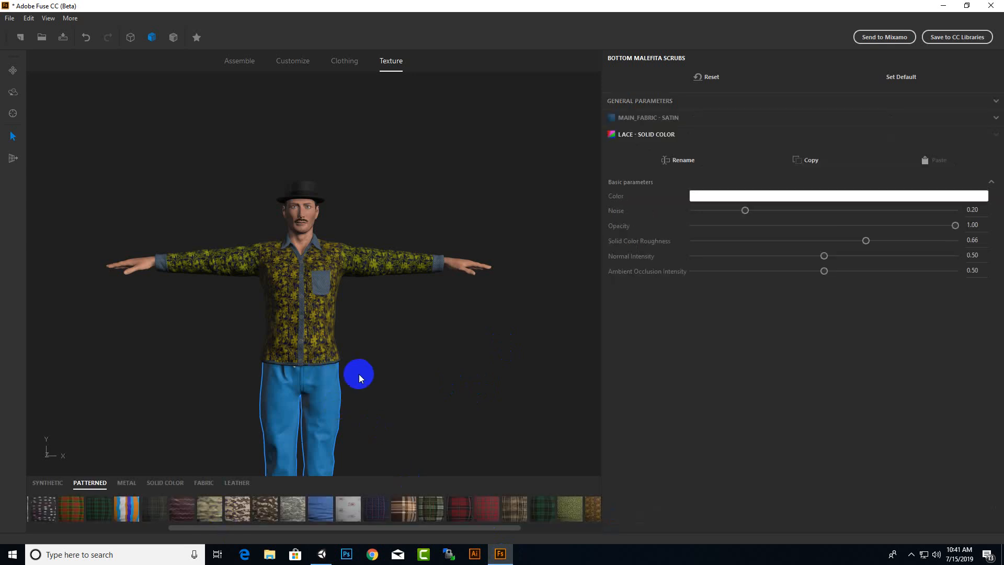
scroll(393, 428, down, 3)
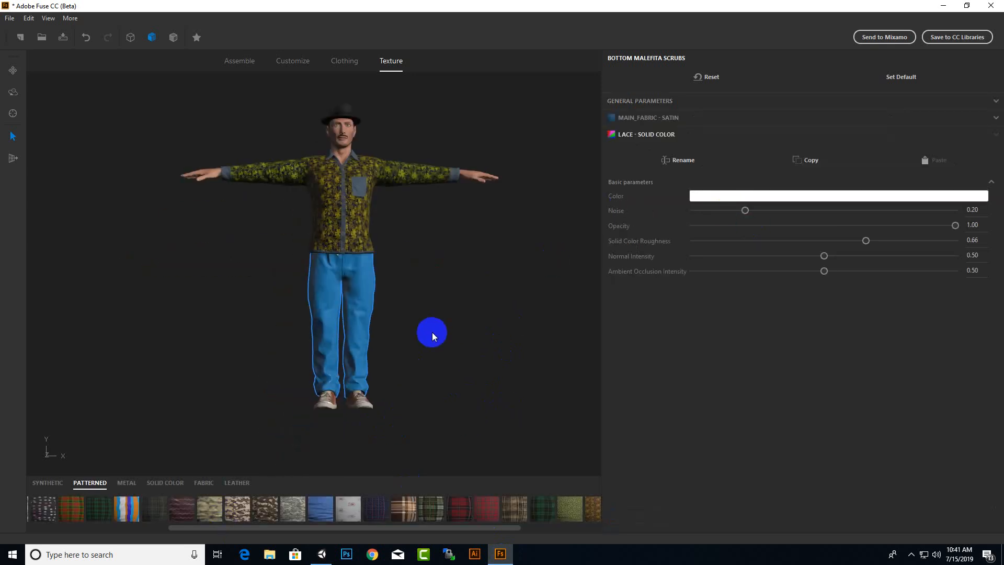
click(645, 118)
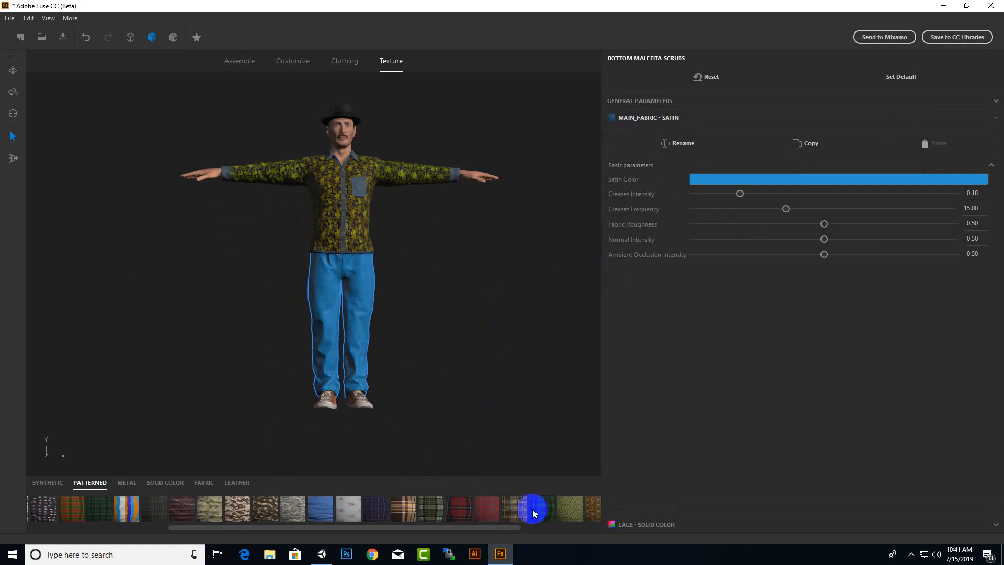
click(592, 506)
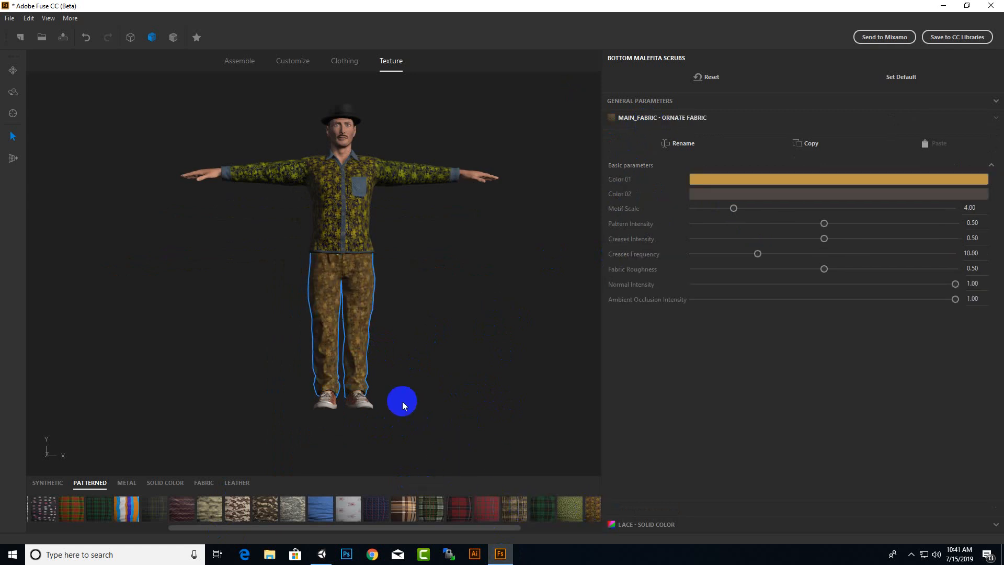
scroll(374, 282, up, 2)
scroll(441, 319, down, 2)
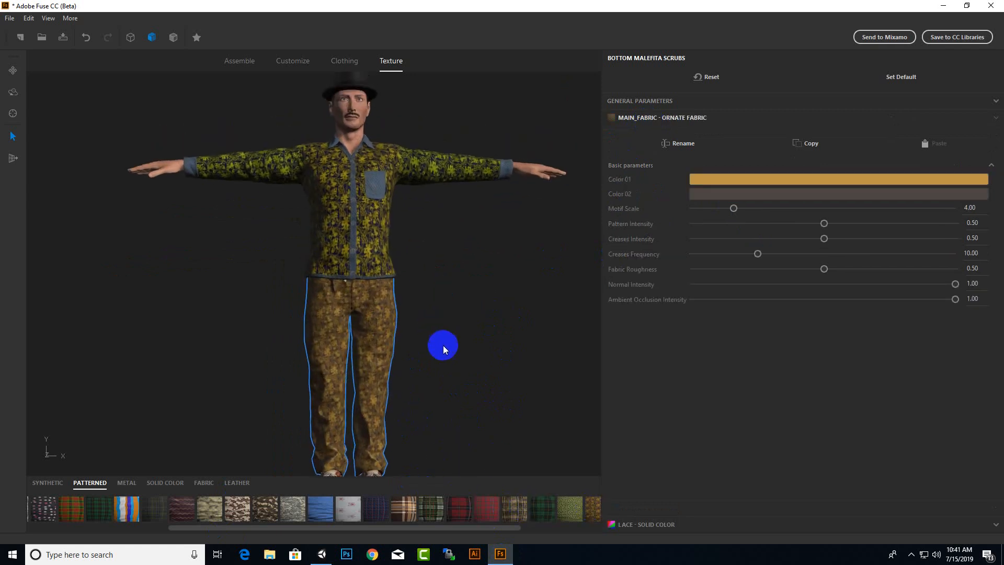
drag(444, 345, 462, 365)
scroll(396, 304, up, 2)
scroll(426, 361, up, 1)
scroll(425, 348, down, 3)
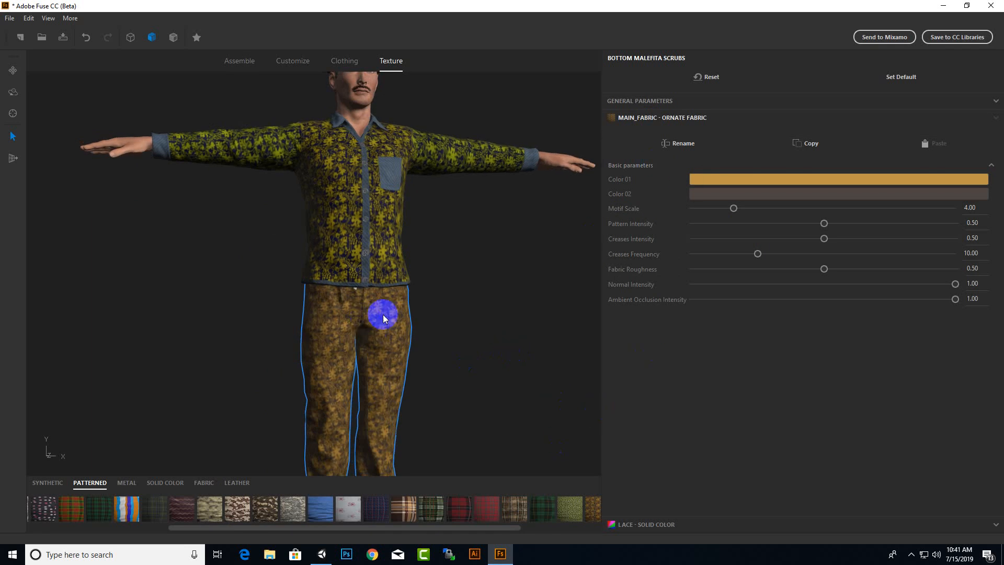
Step: Set the trousers' texture resolution to 1024 x 1024, then select the shoes
click(662, 103)
click(745, 137)
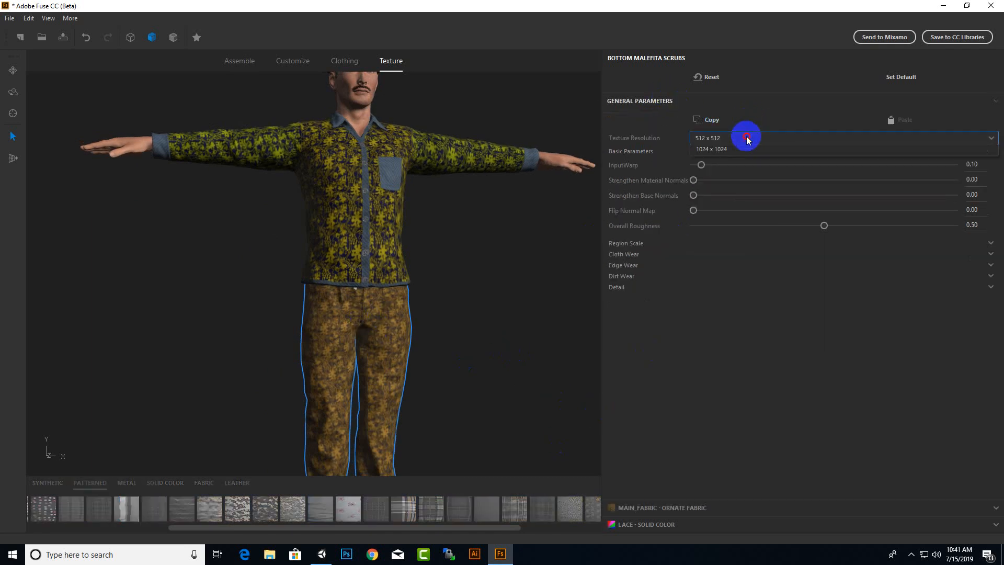
click(728, 174)
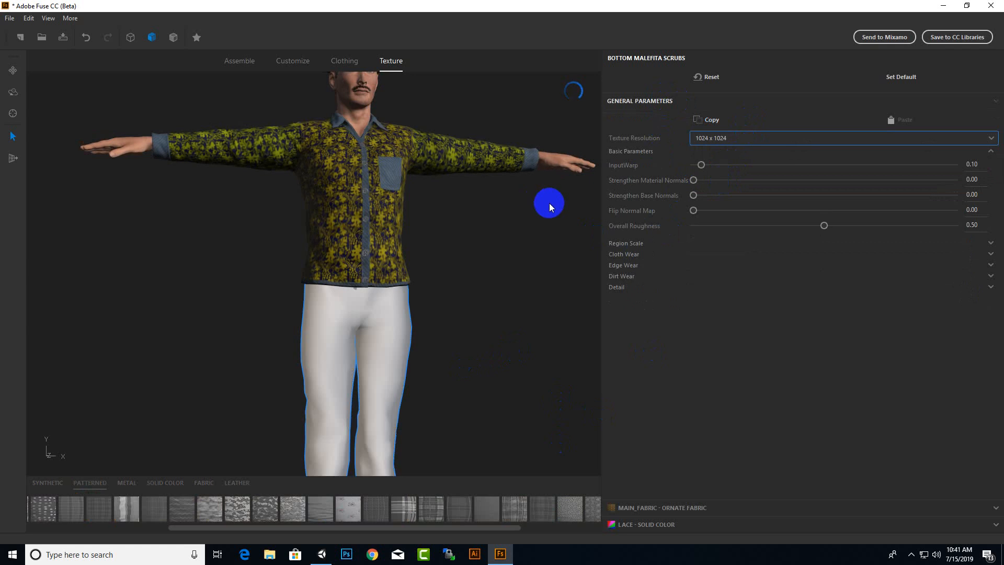
click(380, 268)
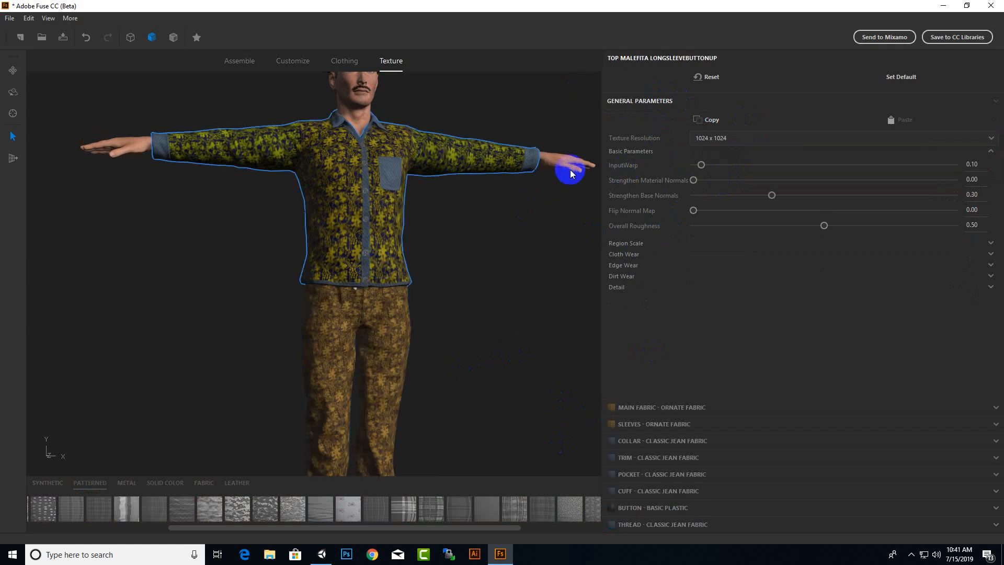
scroll(528, 237, down, 3)
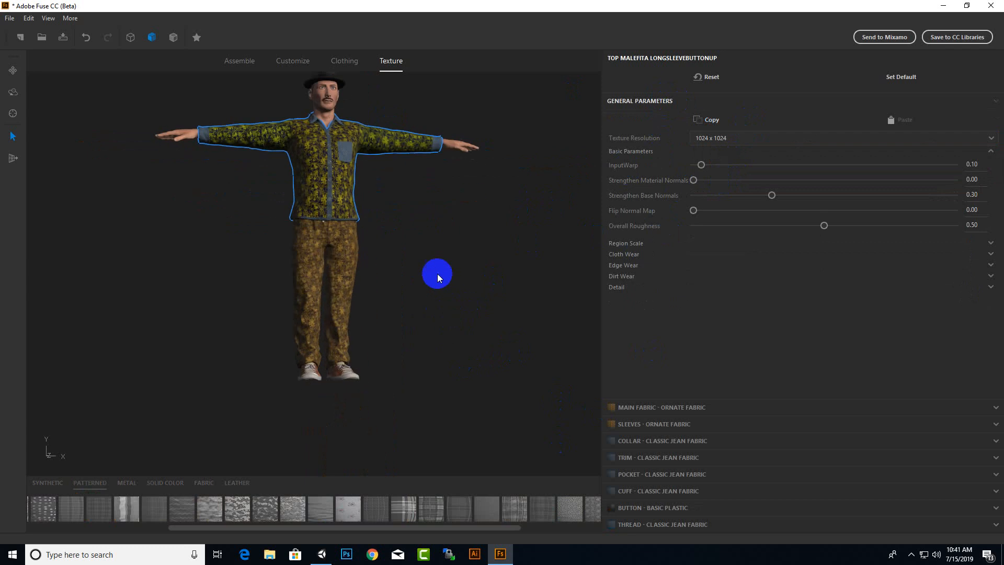
click(347, 374)
scroll(344, 407, up, 5)
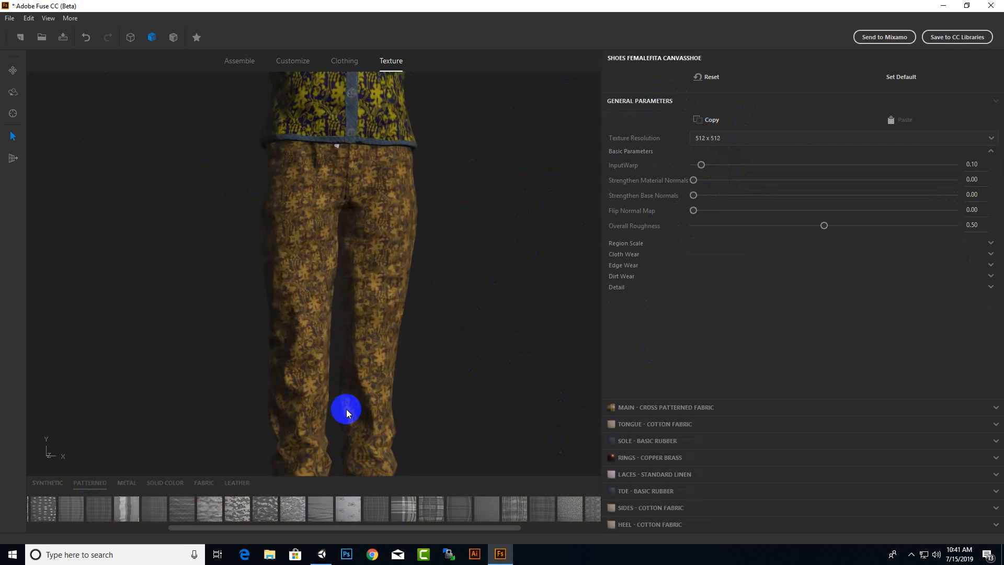
Step: Select the shoes and change their texture resolution in General Parameters
click(390, 374)
scroll(437, 307, down, 5)
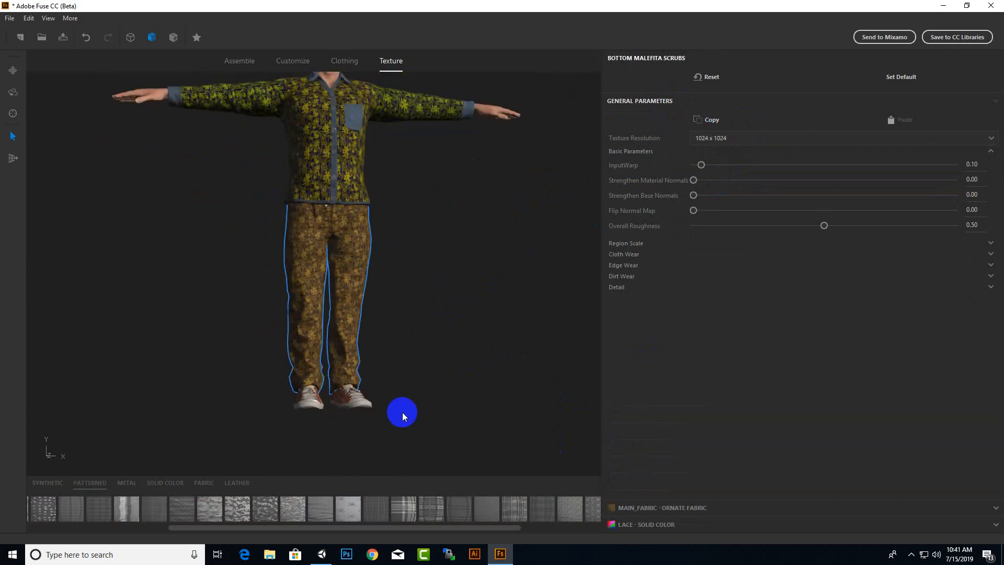
click(359, 408)
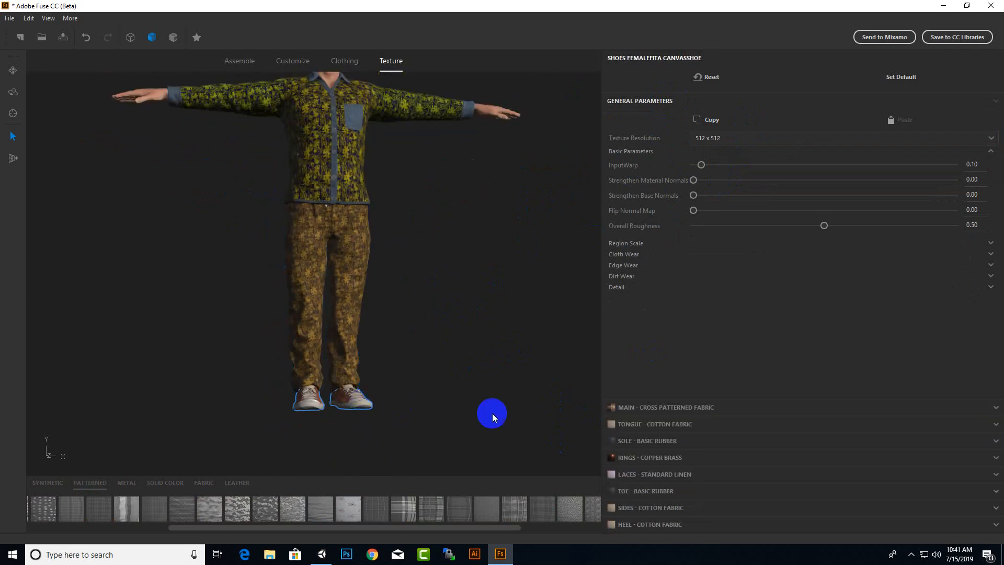
click(633, 408)
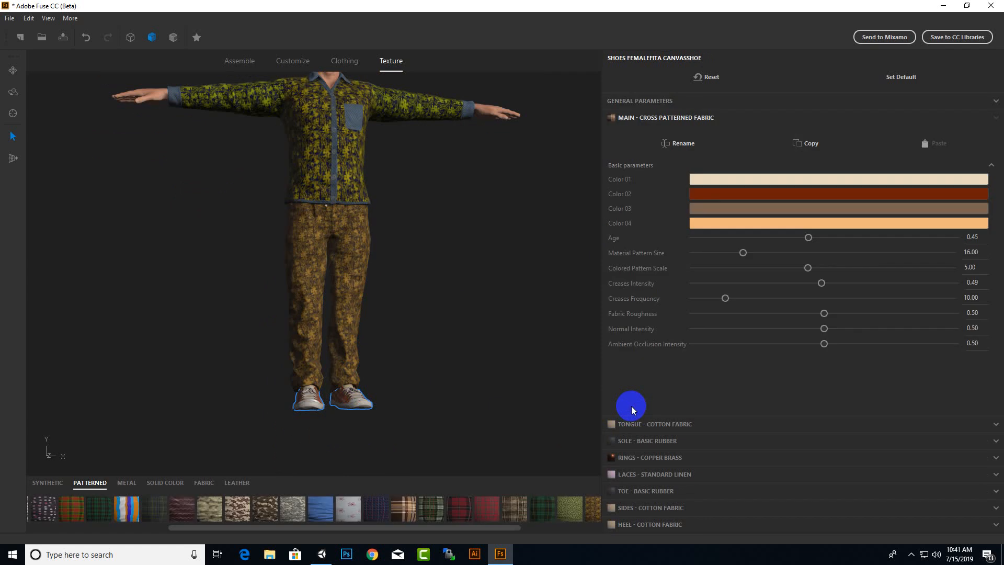
click(664, 102)
click(769, 138)
click(743, 179)
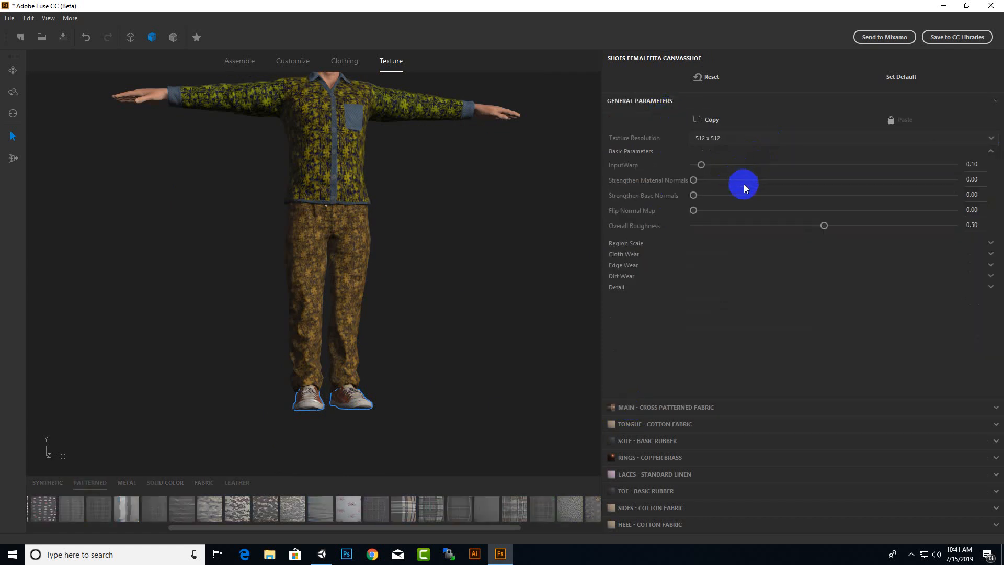
Step: Make the shoes' main material Leather Studded Armor and inspect the shoes up close
click(660, 408)
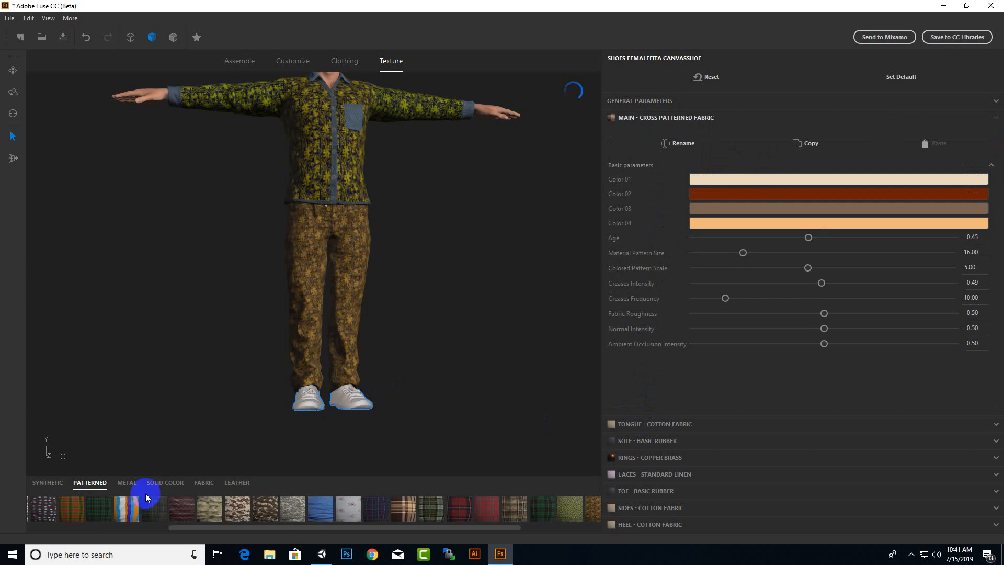
click(237, 484)
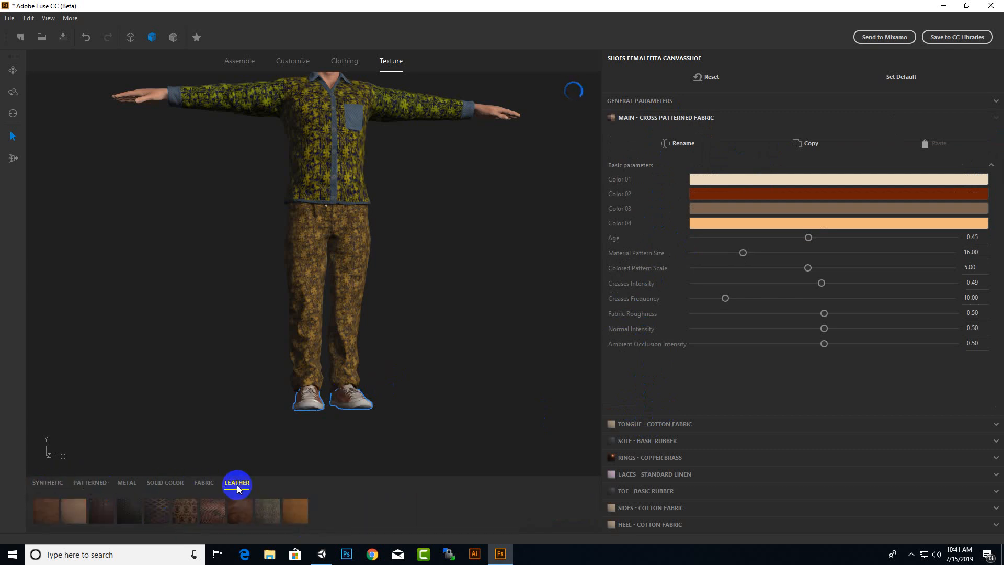
click(126, 505)
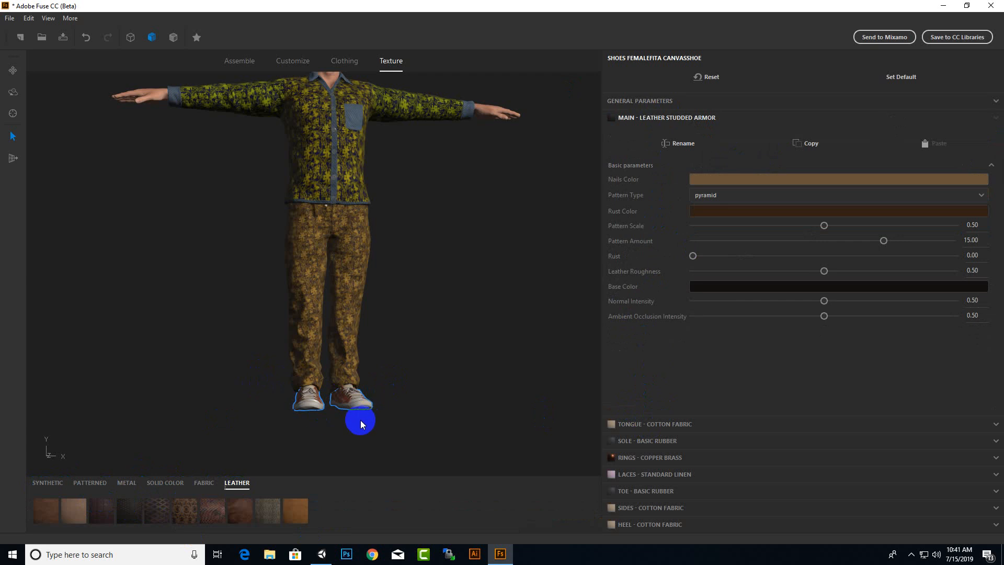
scroll(358, 423, up, 5)
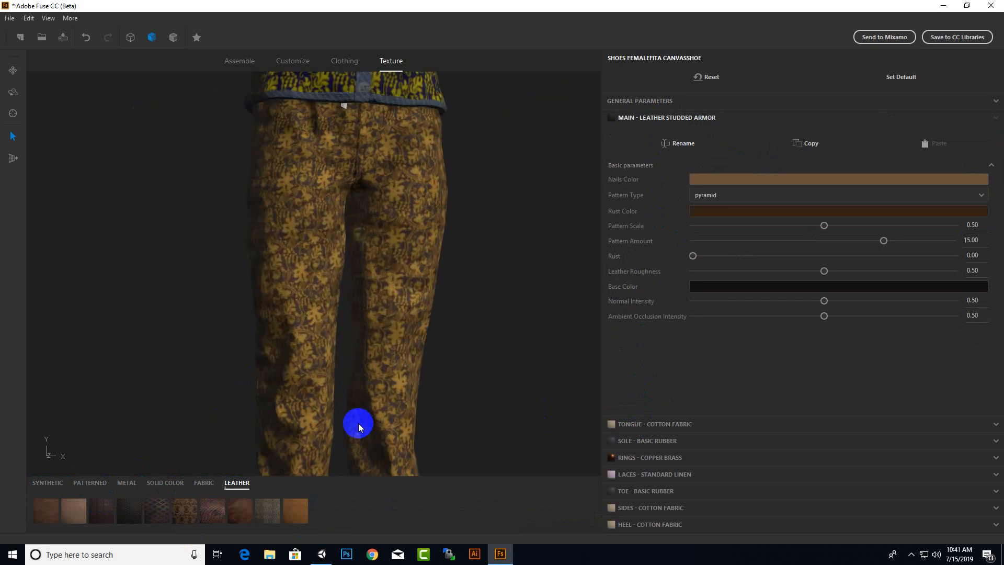
middle_drag(404, 340, 398, 255)
scroll(393, 413, up, 3)
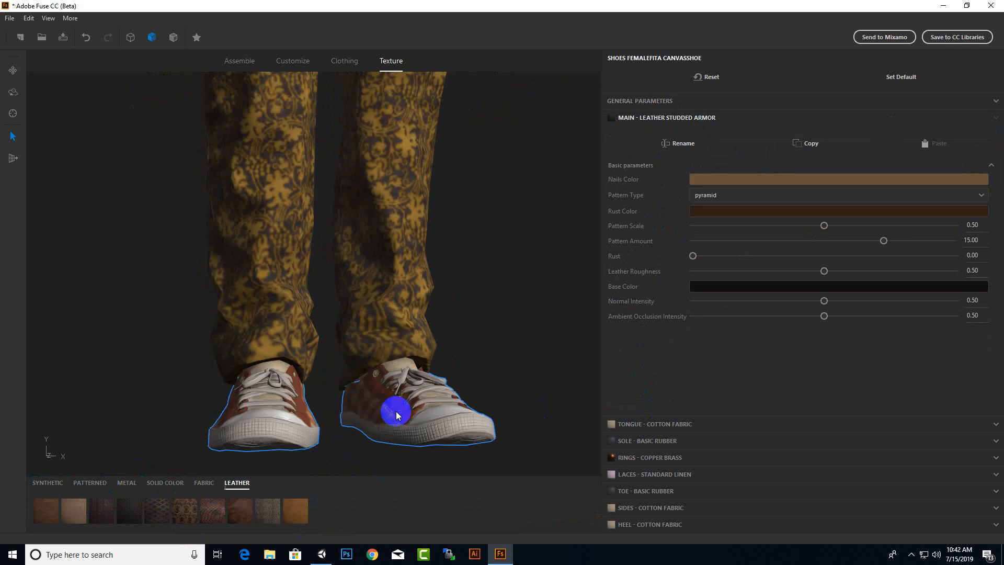
mouse_move(396, 411)
mouse_down()
mouse_move(359, 422)
mouse_move(486, 450)
mouse_move(491, 437)
mouse_move(428, 403)
mouse_move(419, 352)
mouse_move(307, 348)
mouse_move(271, 381)
mouse_move(356, 452)
mouse_up()
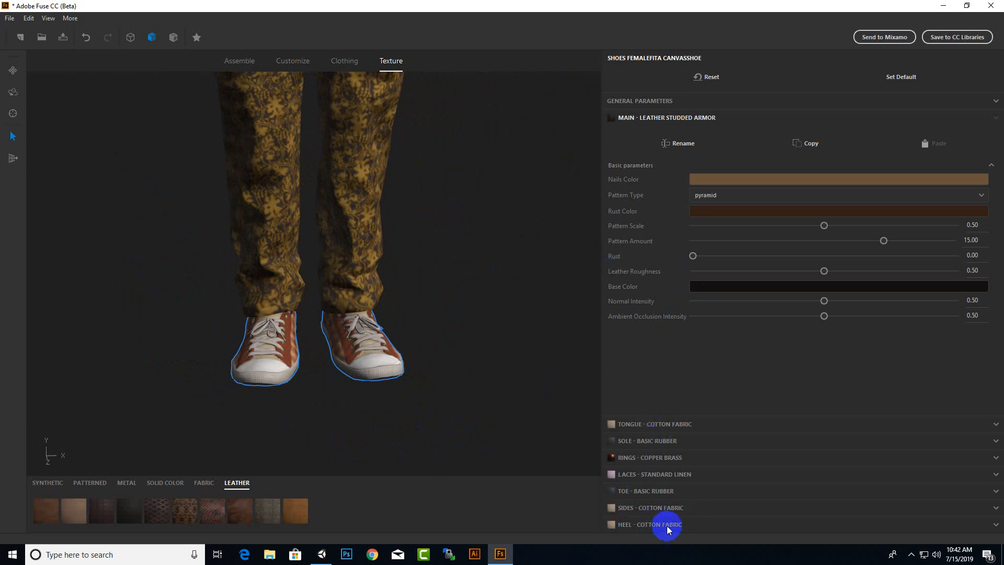
Step: Give the shoe laces Turned Leather and the shoe sides Leather Studded Armor
click(663, 474)
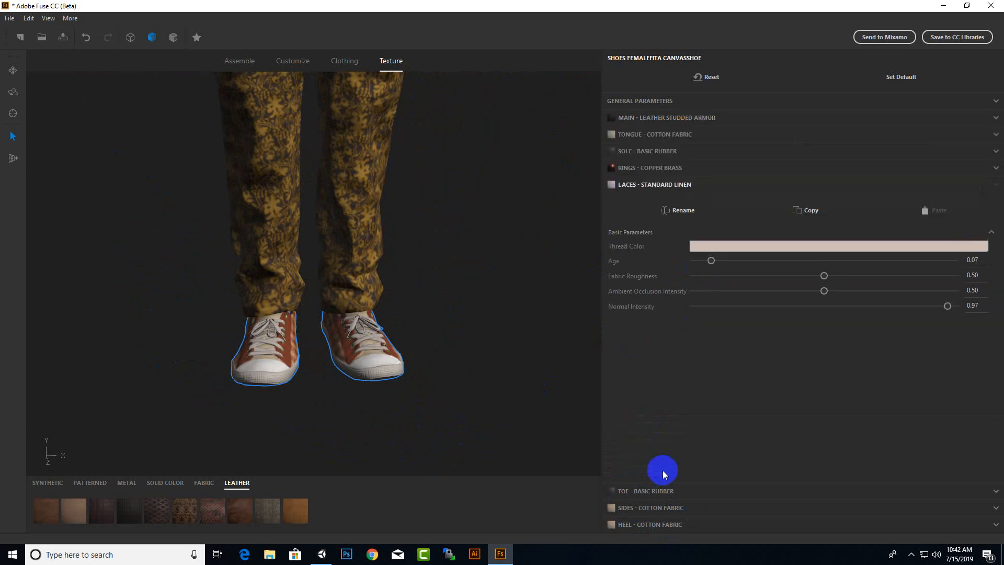
click(139, 502)
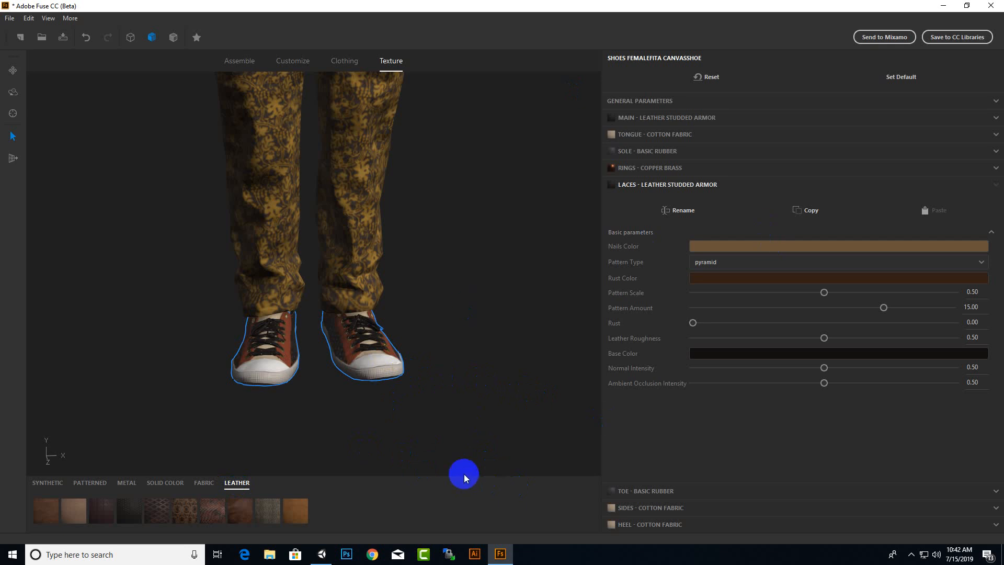
click(240, 514)
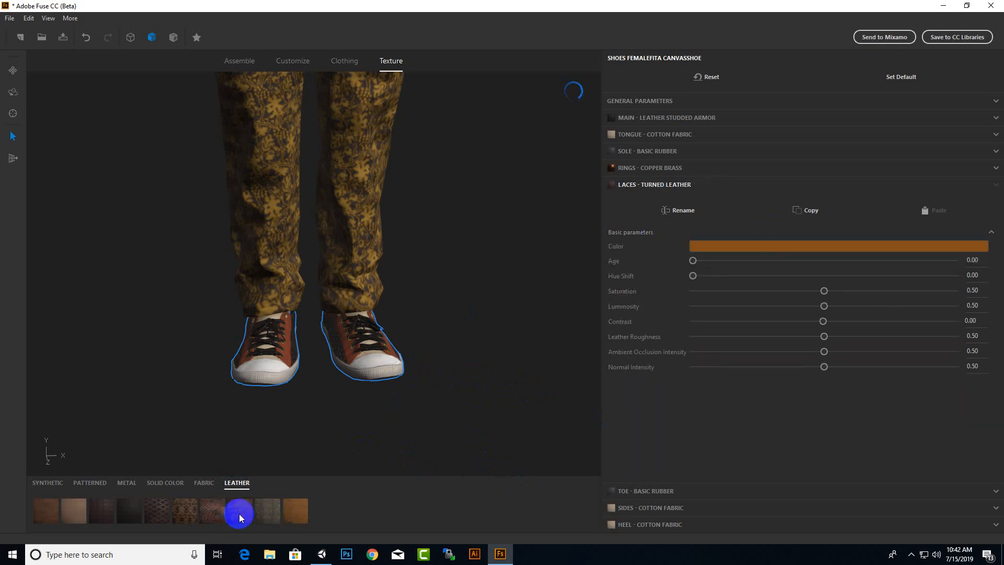
click(642, 508)
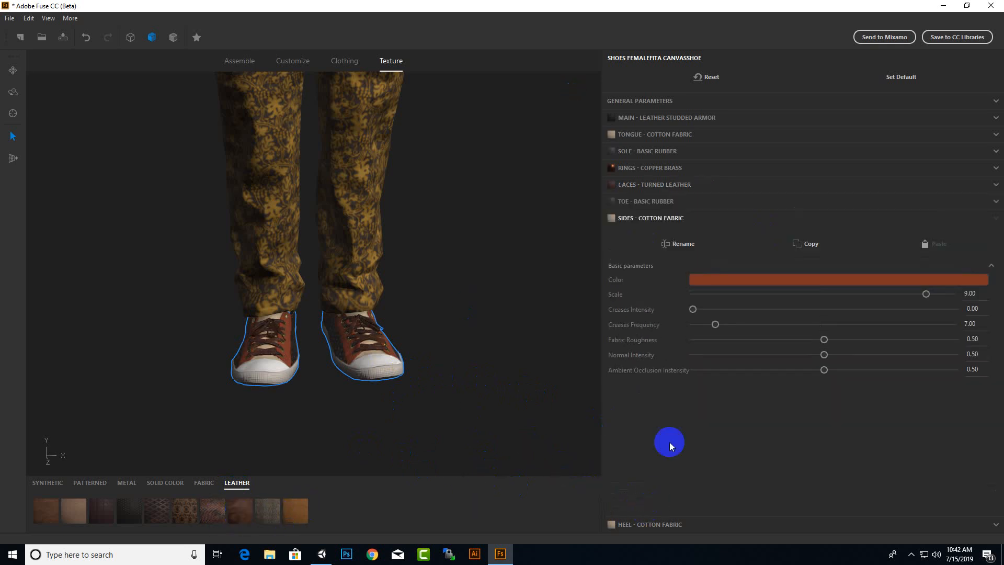
click(124, 513)
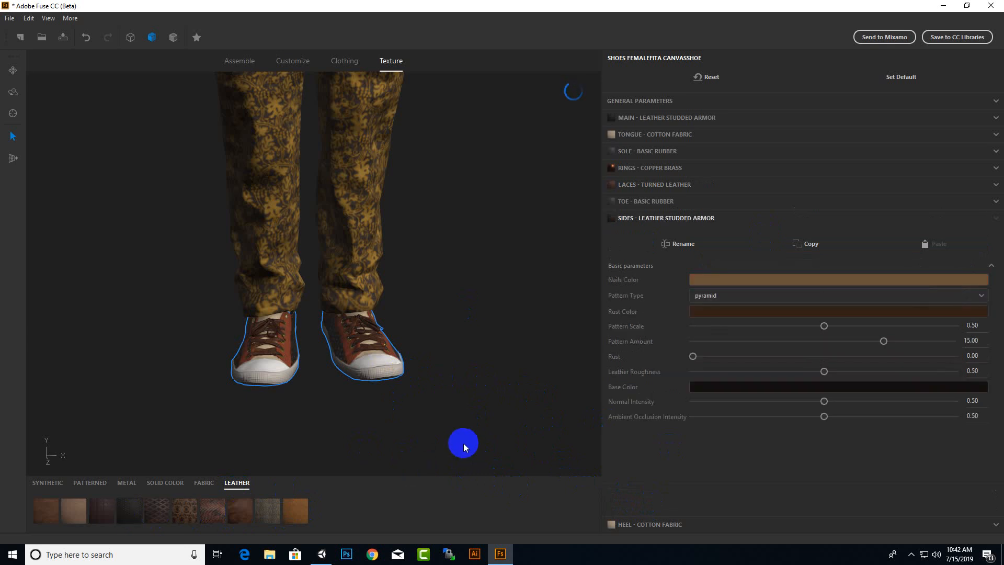
scroll(368, 364, up, 2)
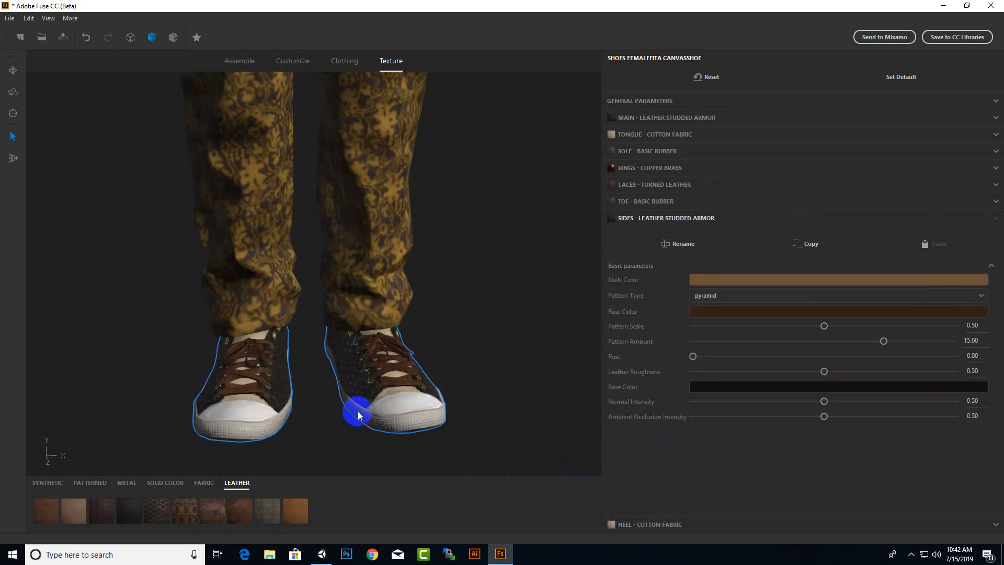
click(257, 421)
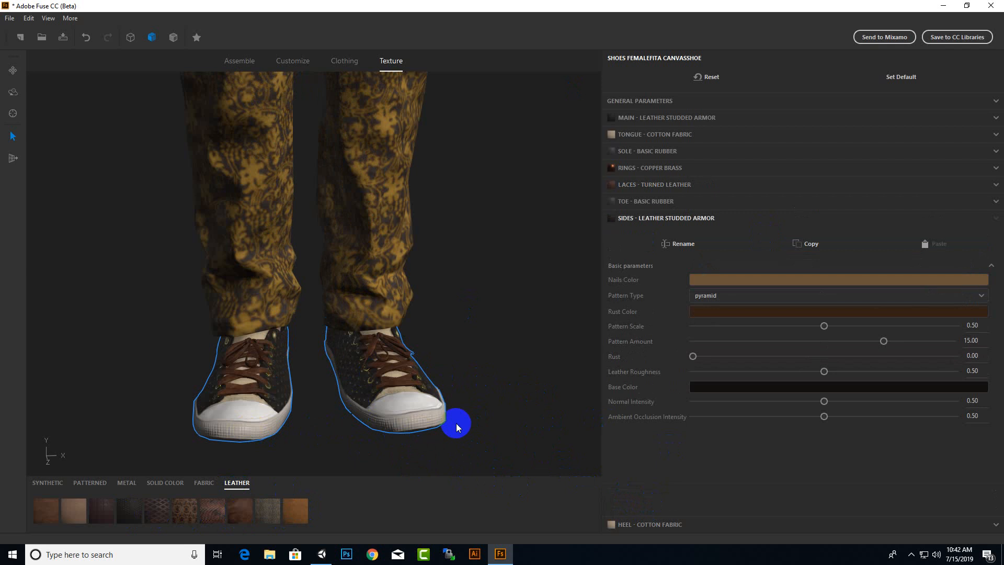
scroll(456, 423, down, 2)
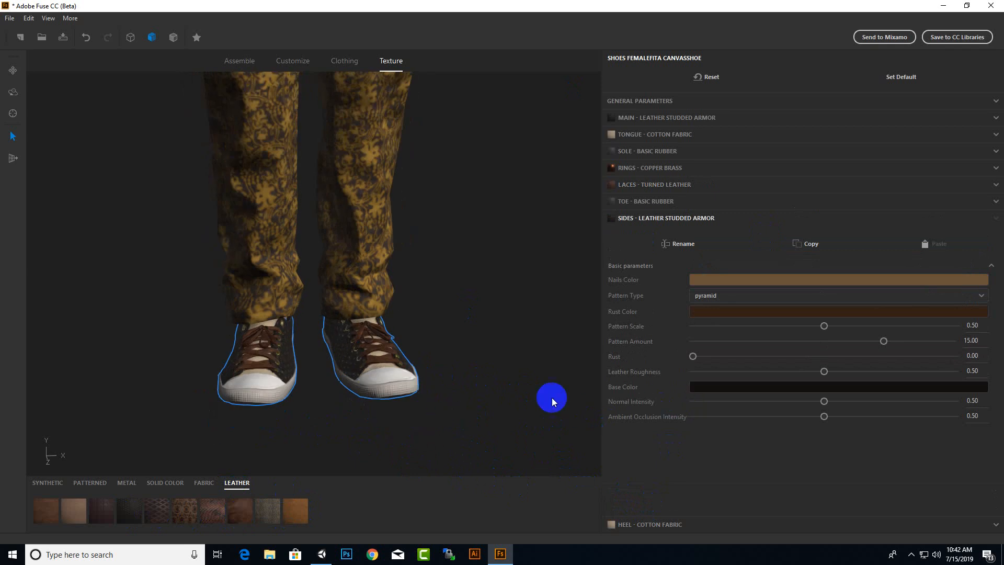
Step: Make the shoe heel Leather Studded Armor after briefly trying Leather Woven Armor
click(657, 525)
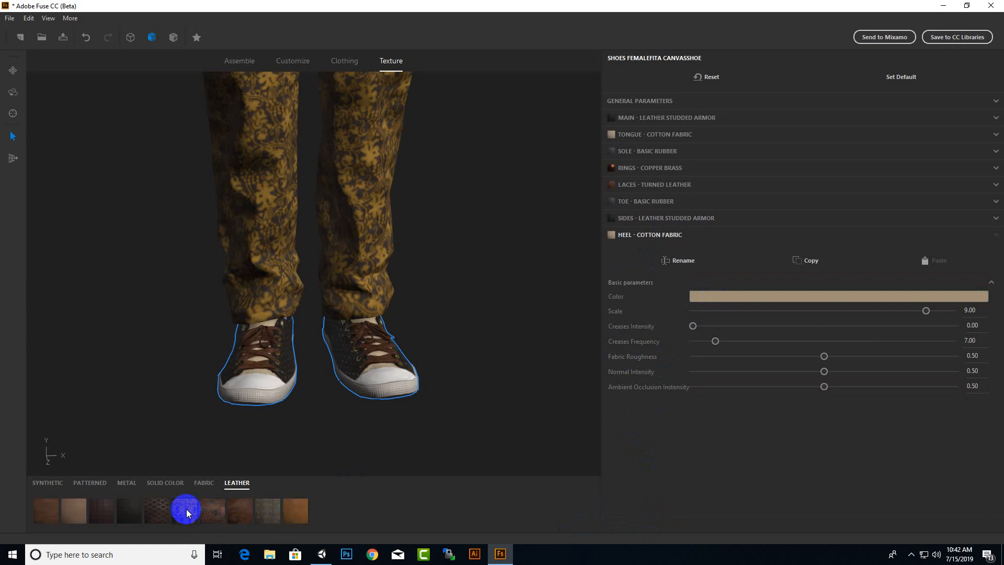
click(148, 512)
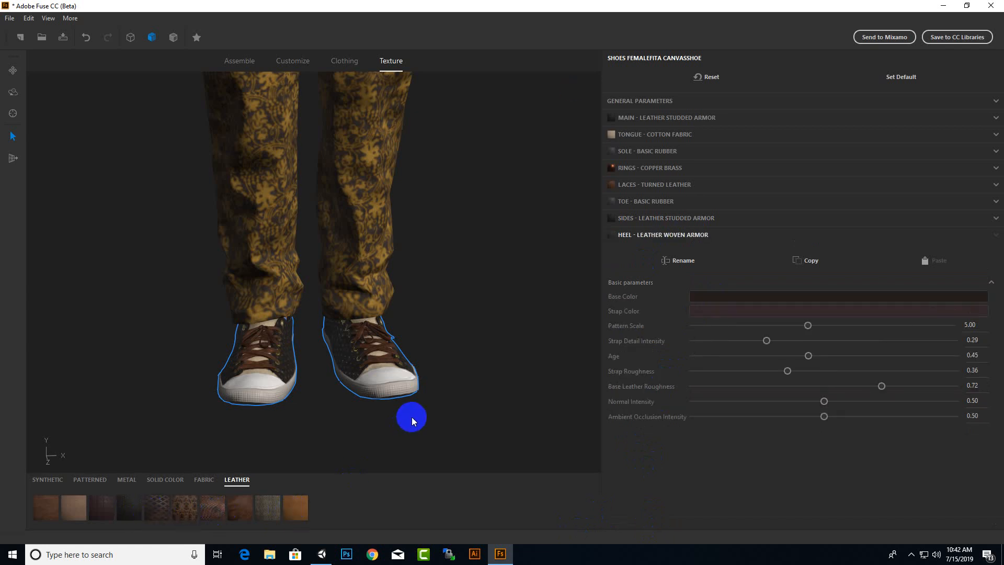
scroll(413, 416, down, 3)
scroll(360, 413, up, 3)
middle_drag(344, 427, 279, 495)
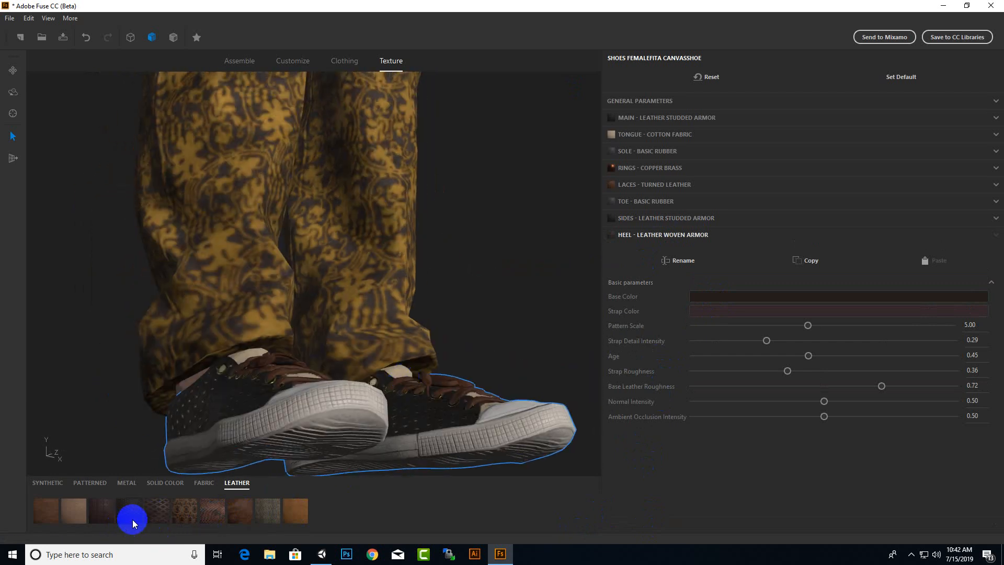
click(164, 520)
scroll(491, 425, down, 3)
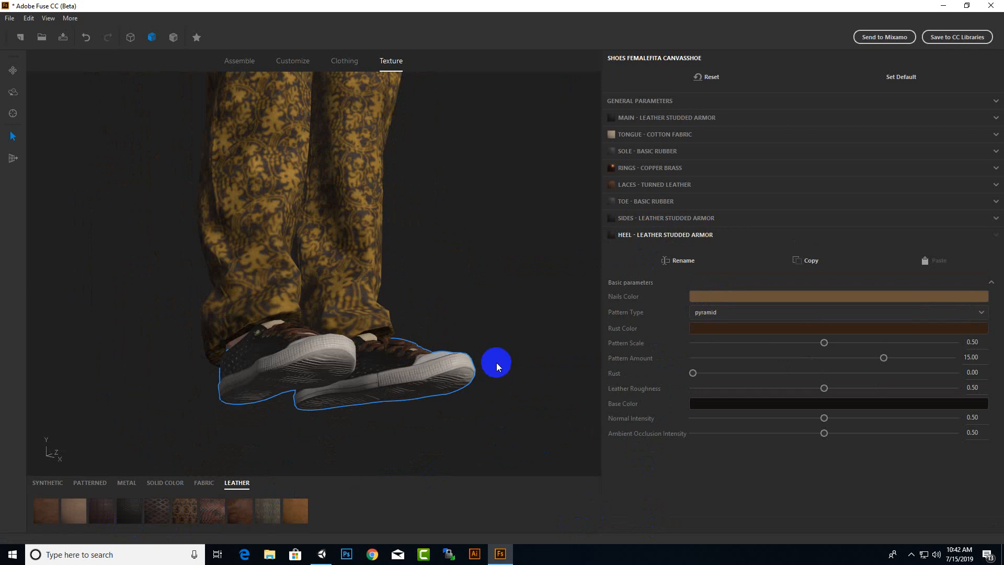
drag(497, 367, 424, 408)
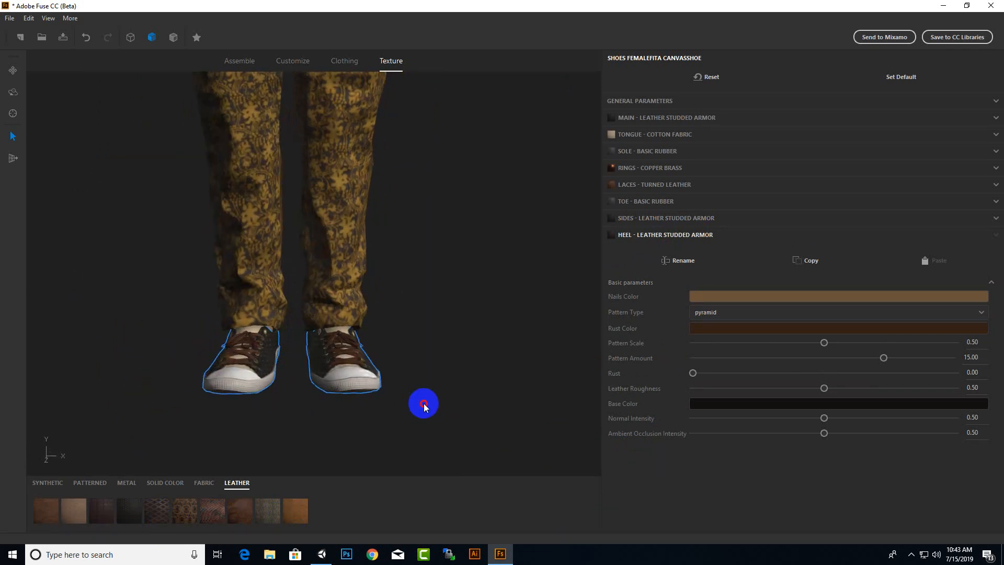
Step: Make the shoe tongue Leather Studded Armor and orbit around to check the shoes
click(641, 135)
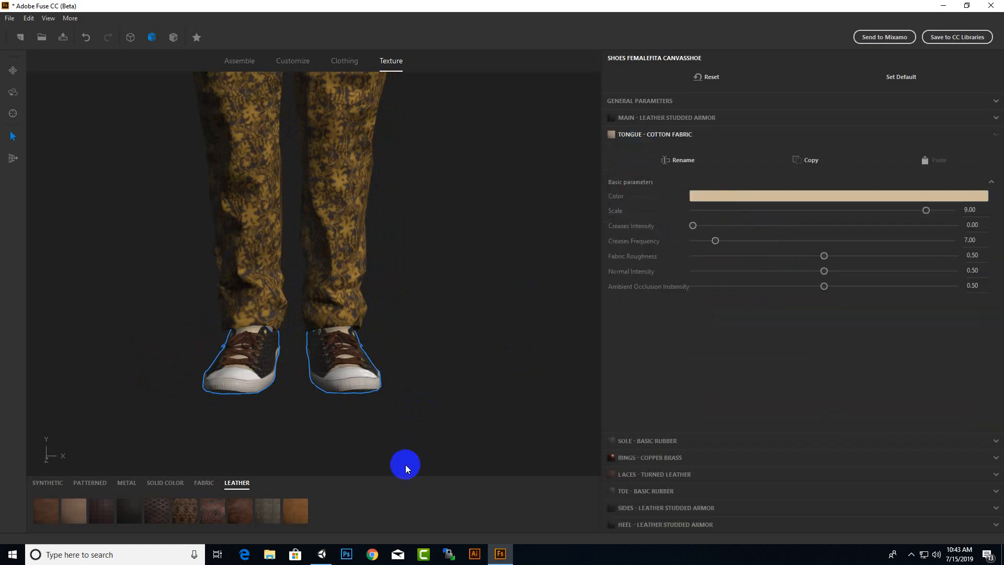
click(129, 507)
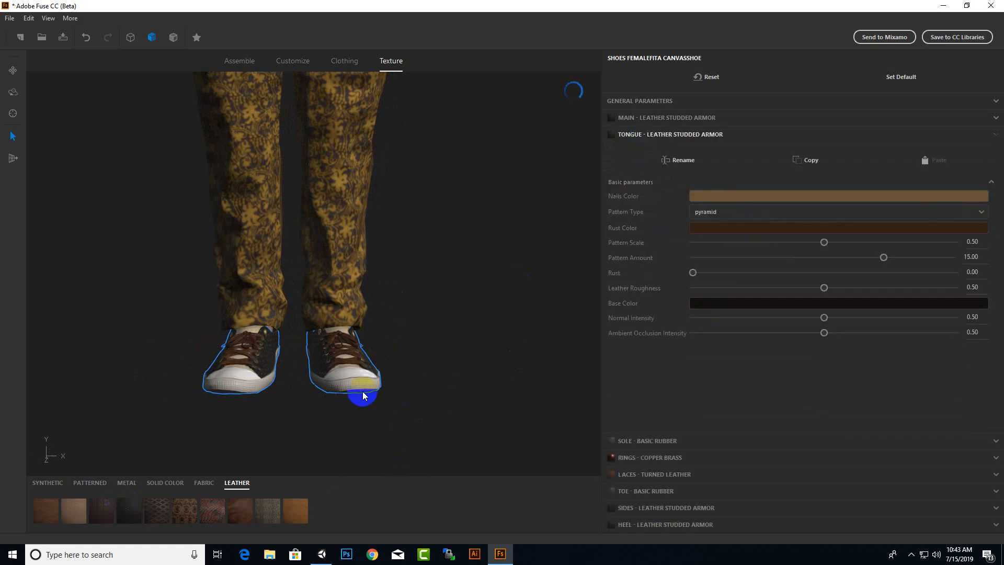
scroll(336, 380, up, 3)
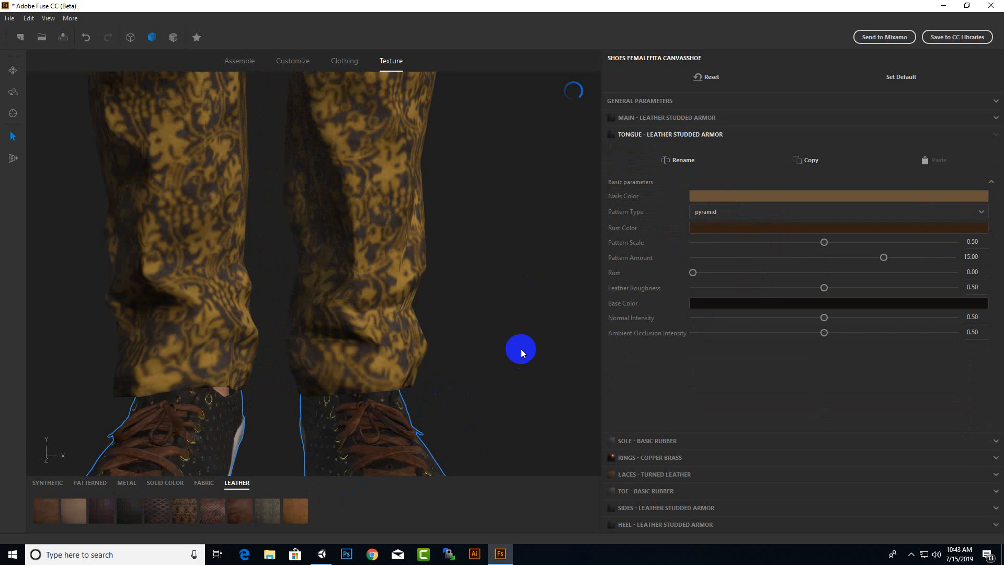
scroll(521, 350, down, 3)
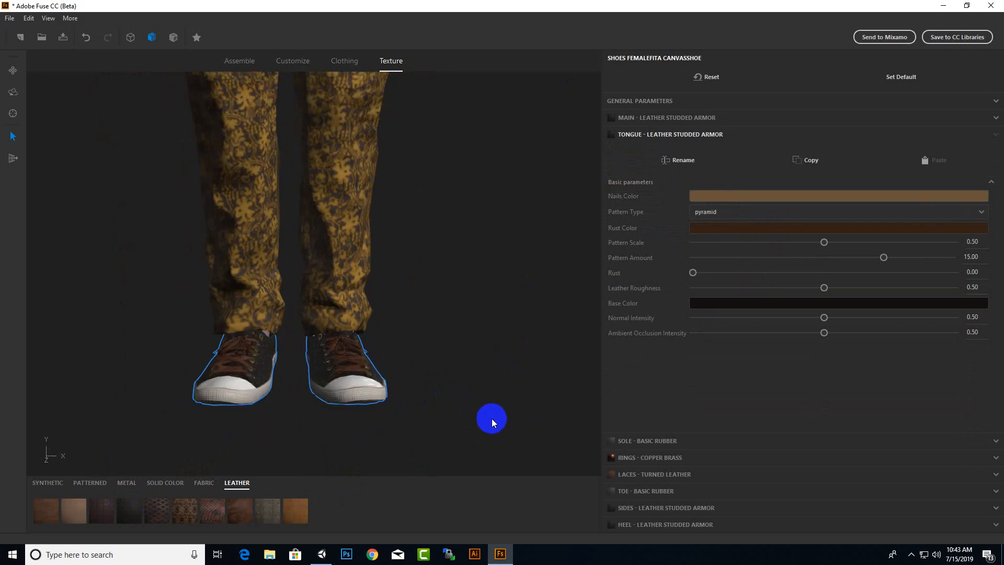
drag(491, 419, 582, 458)
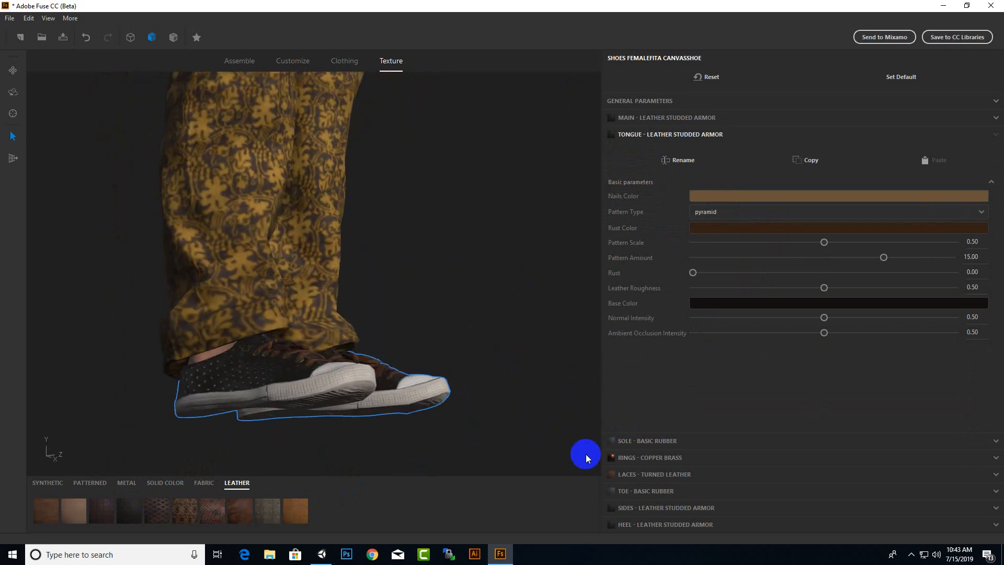
scroll(498, 341, up, 2)
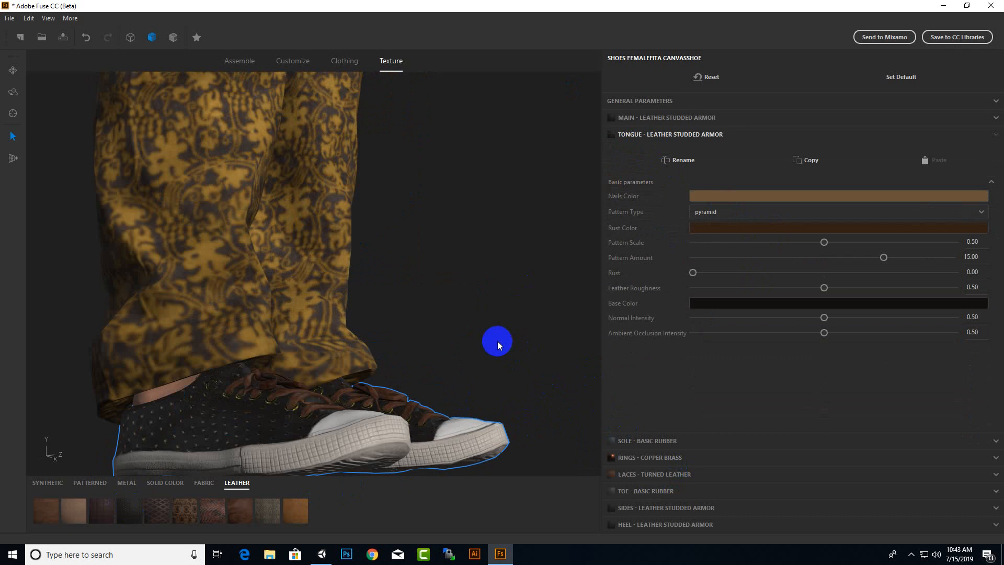
scroll(497, 340, down, 5)
drag(497, 338, 321, 379)
middle_drag(510, 252, 459, 418)
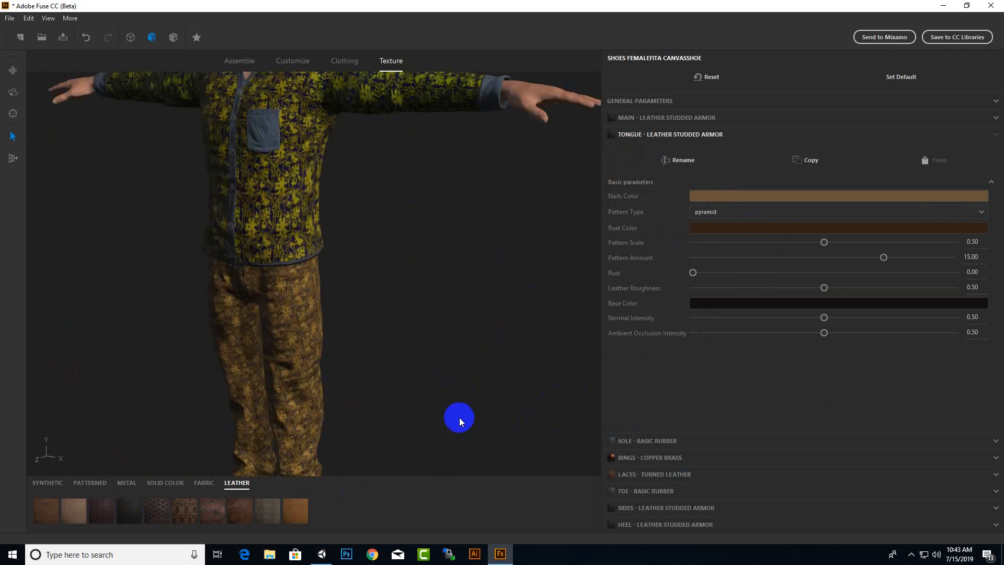
scroll(446, 355, down, 5)
Step: Select the character's body and raise its texture resolution to 2048 x 2048
click(384, 234)
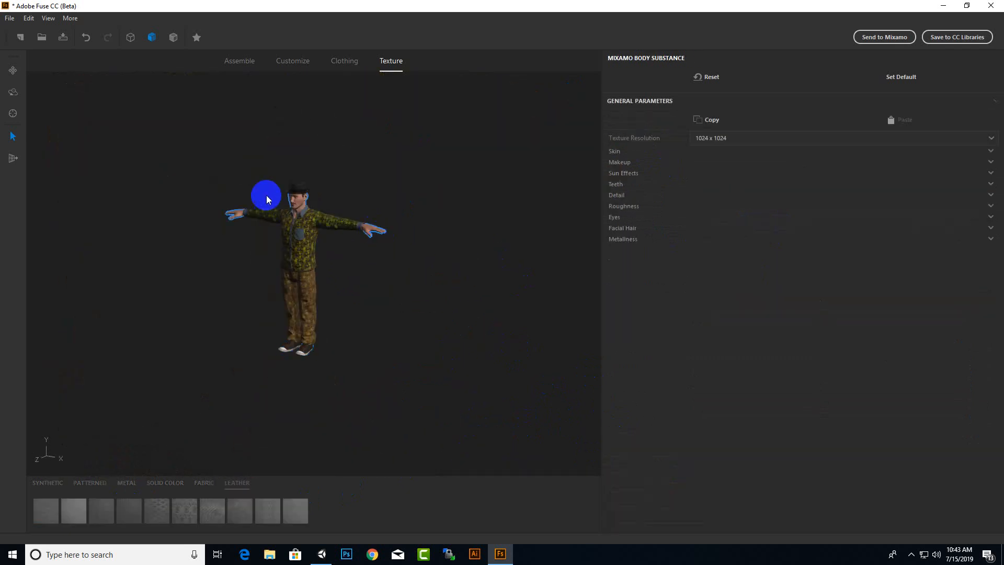
scroll(313, 173, up, 5)
middle_drag(334, 164, 424, 388)
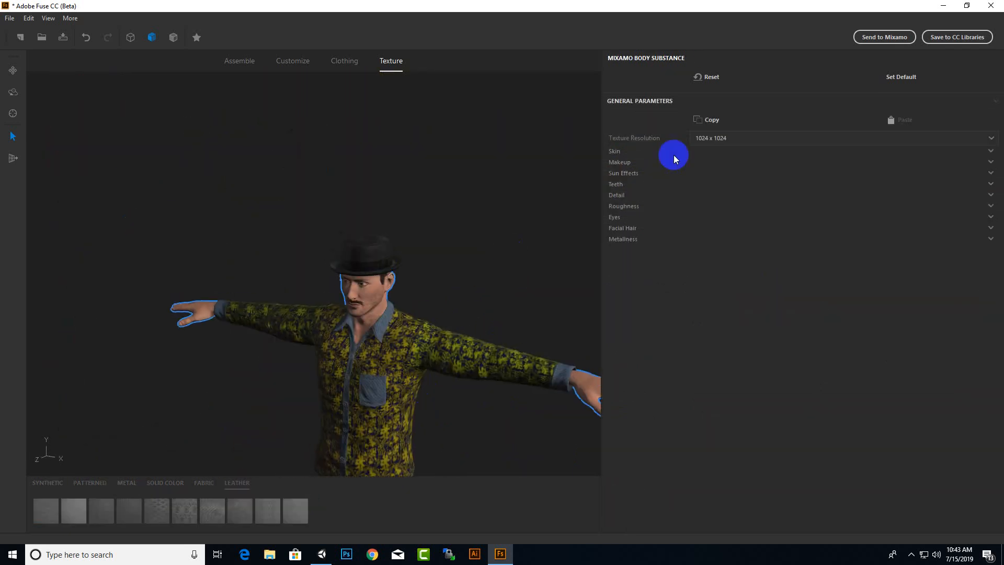
click(721, 139)
click(716, 186)
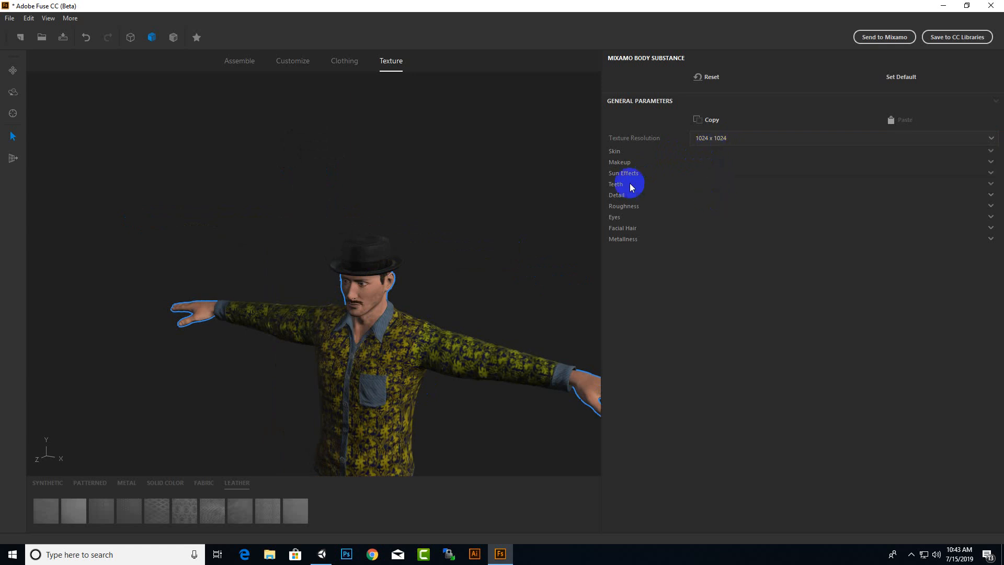
Step: Zoom out and turn the whole character to face the front
scroll(488, 246, down, 3)
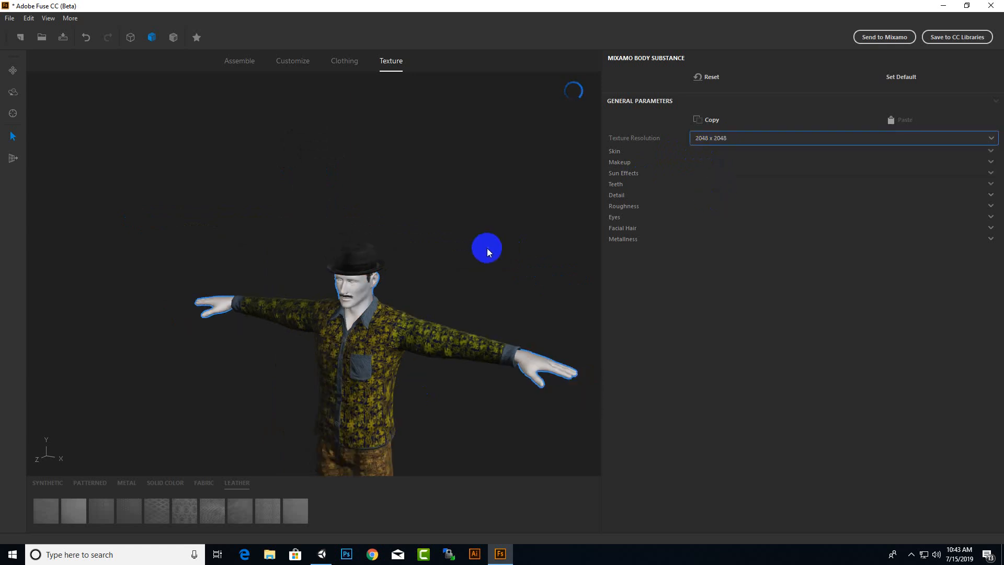
middle_drag(420, 423, 440, 310)
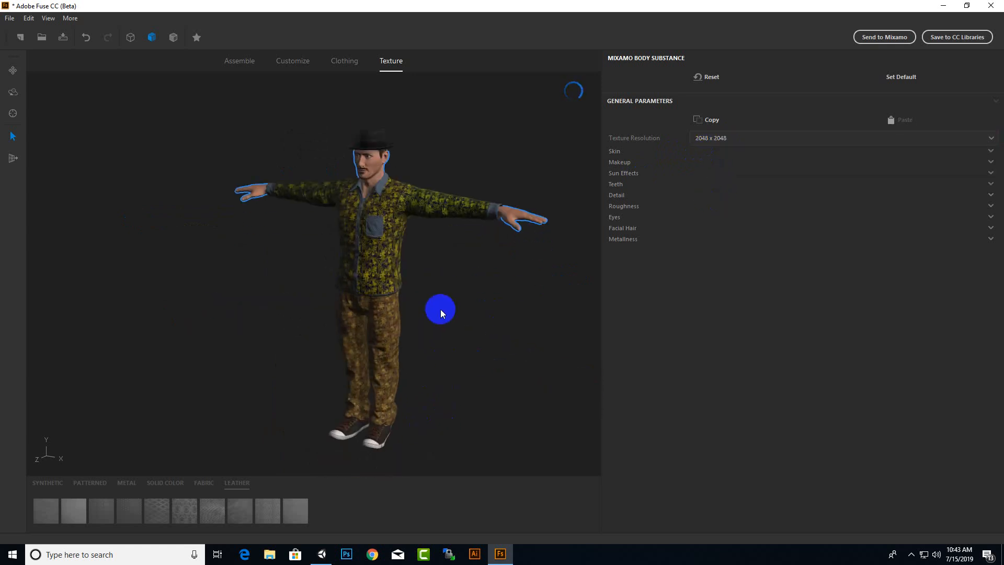
drag(460, 361, 497, 360)
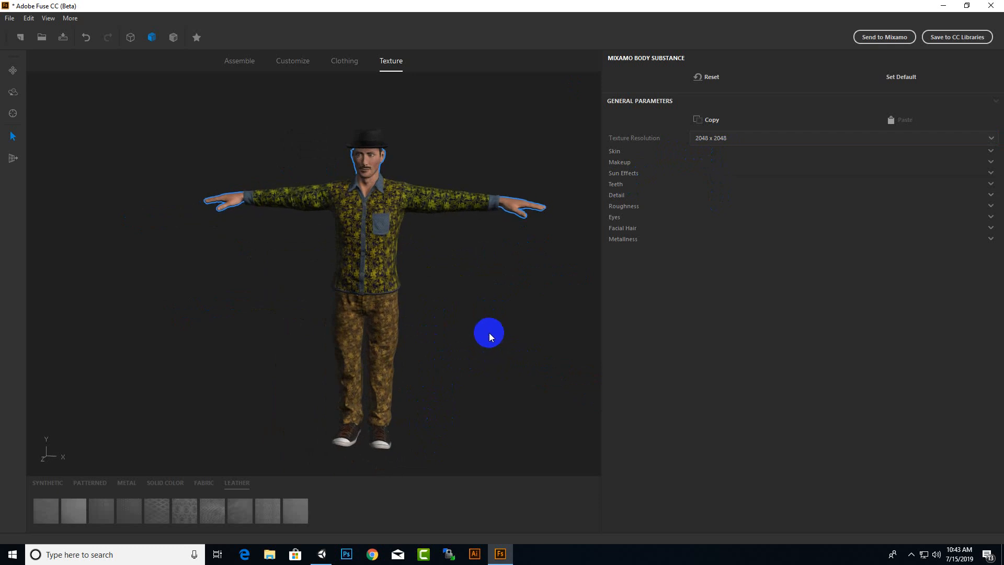
Step: Save the character as bullfightermodel.fuse in Documents and send it to Mixamo
click(860, 42)
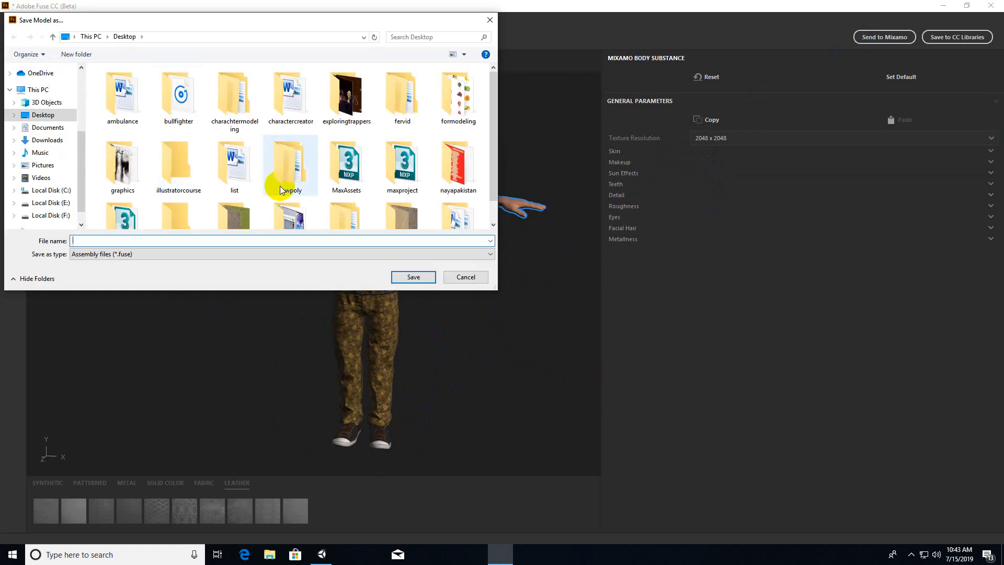
click(53, 129)
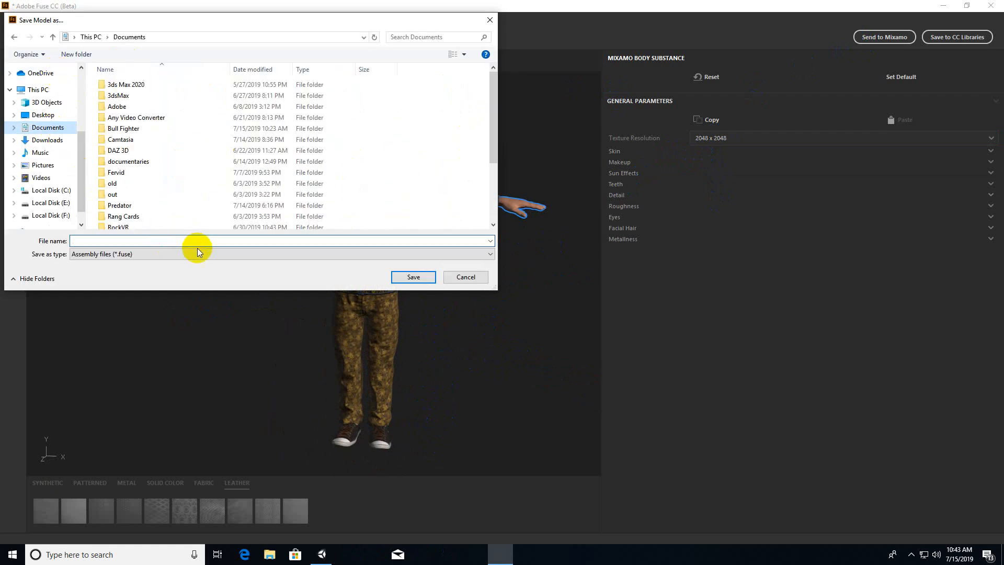
text(b)
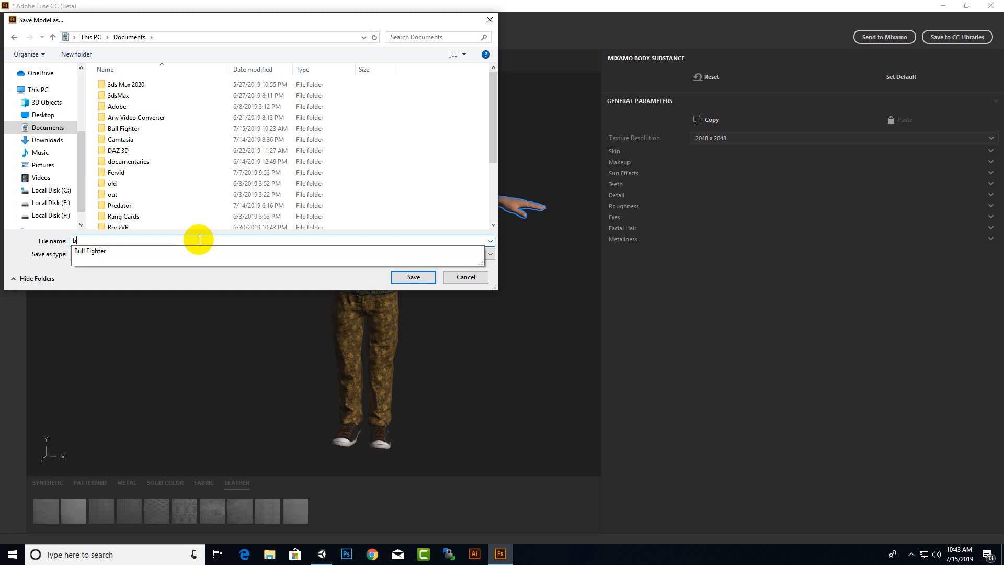
text(ullfi)
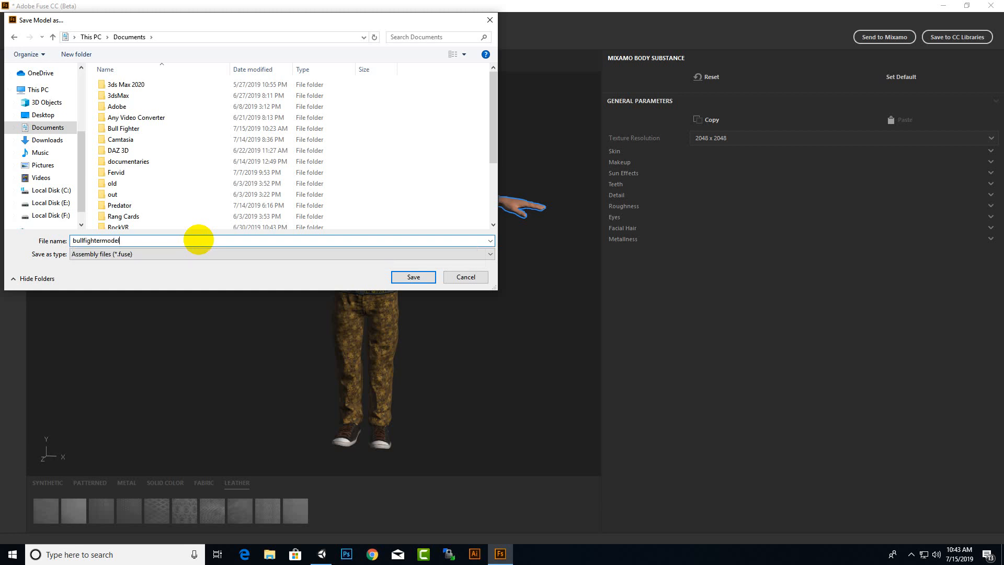
text(ghtermodel)
key(Return)
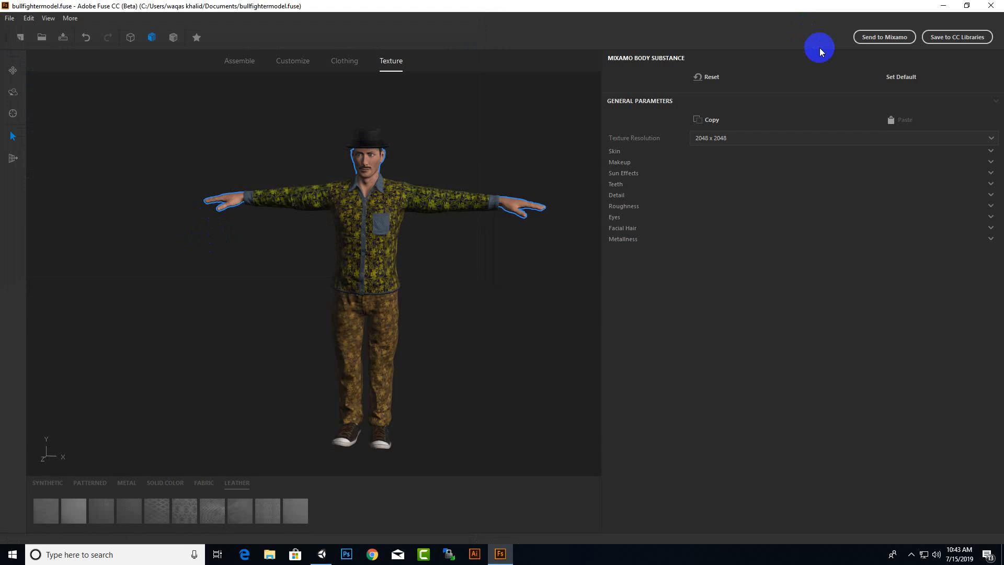
click(871, 37)
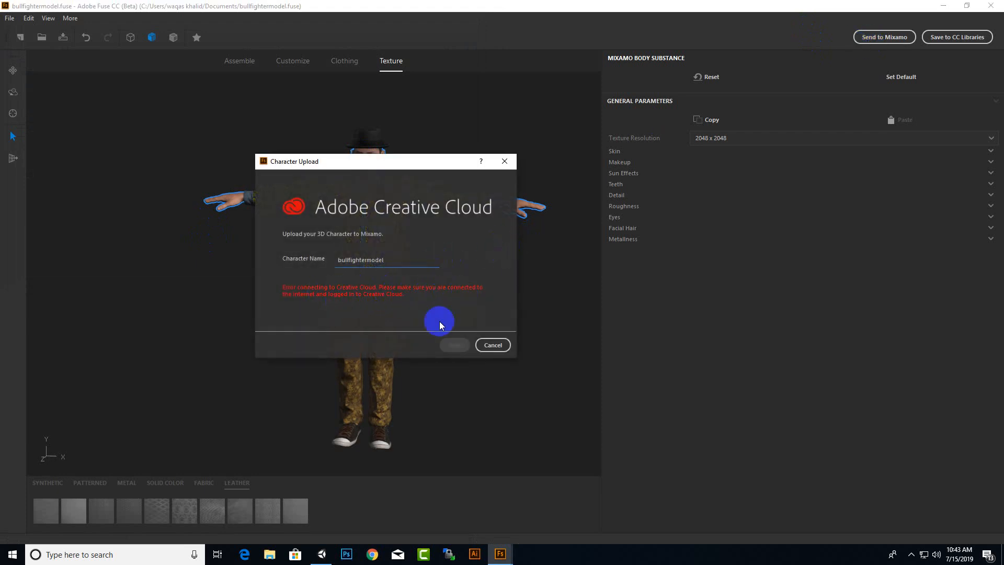
Step: Close the failed character upload and launch Adobe Creative Cloud from Windows search
click(376, 260)
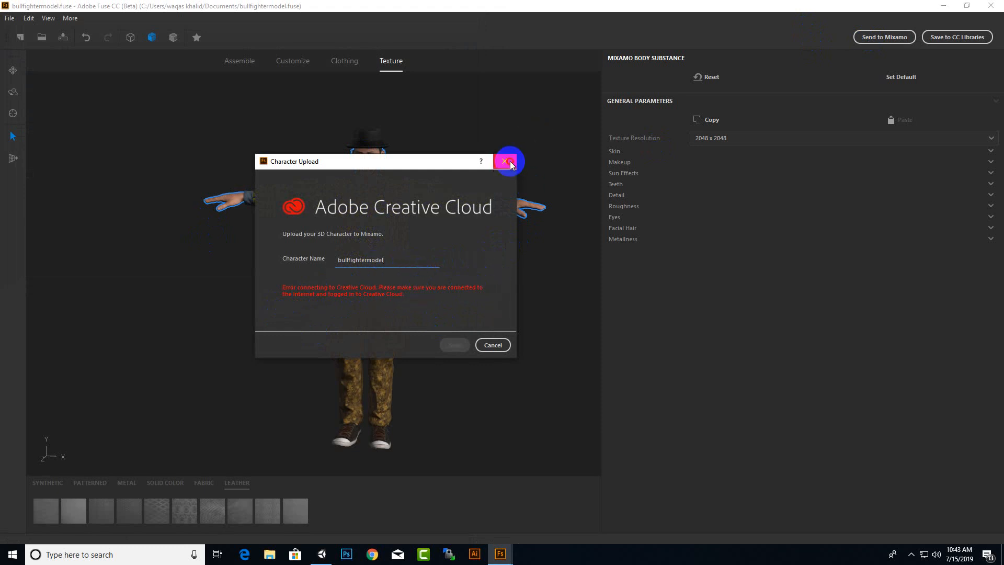
click(505, 161)
click(200, 553)
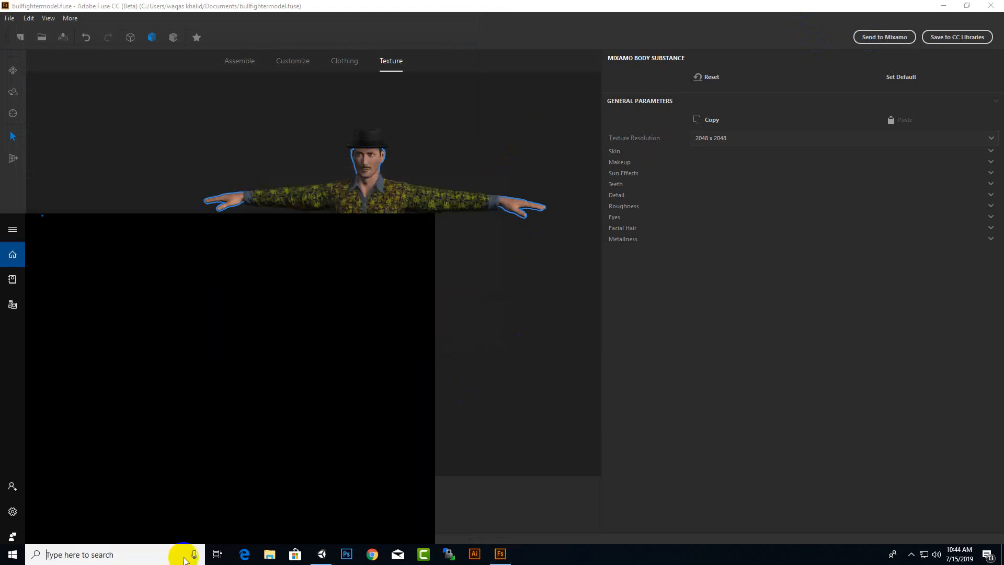
text(creat)
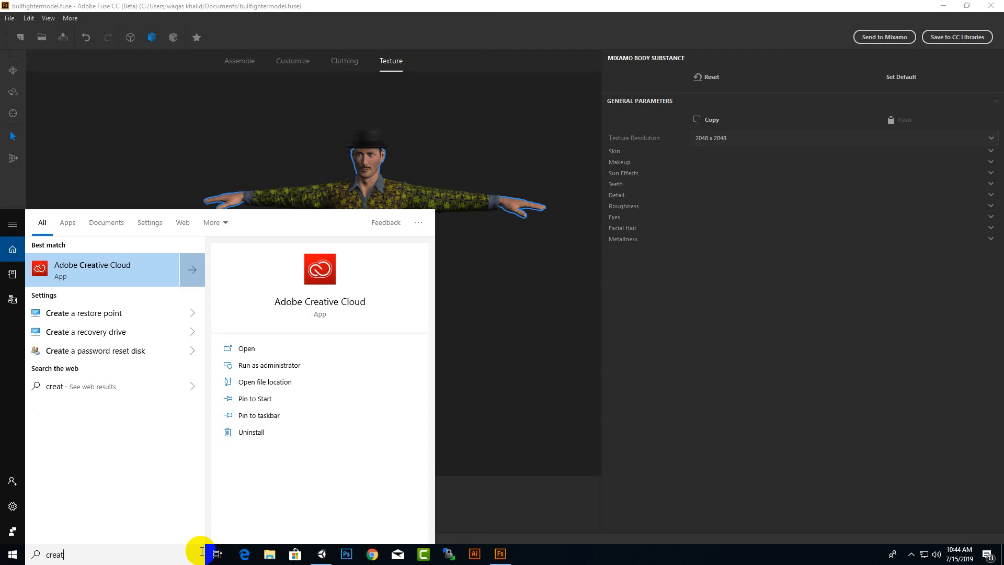
click(145, 271)
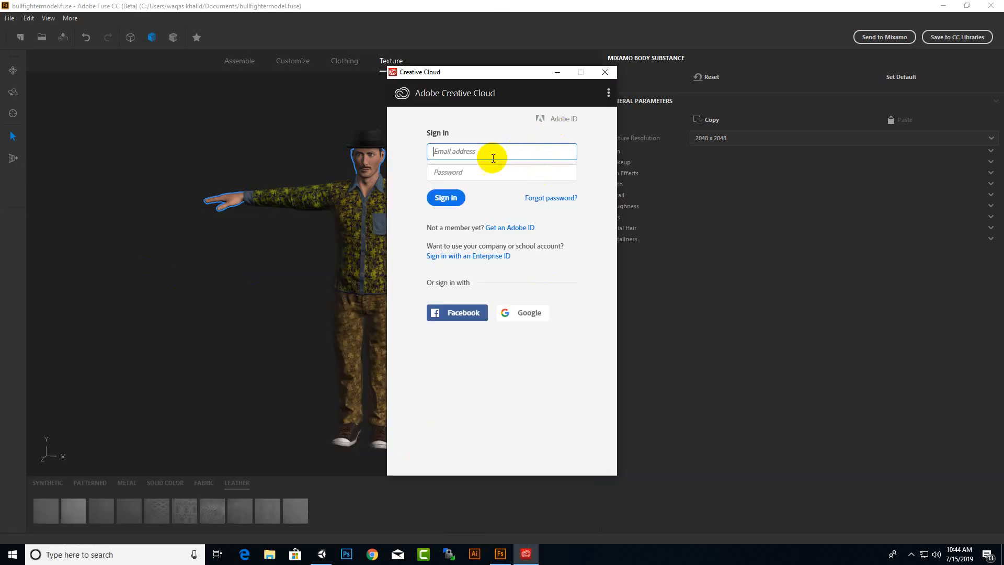
Step: Start entering the account e-mail in the Creative Cloud sign-in and turn the character to face the camera
text(qaz)
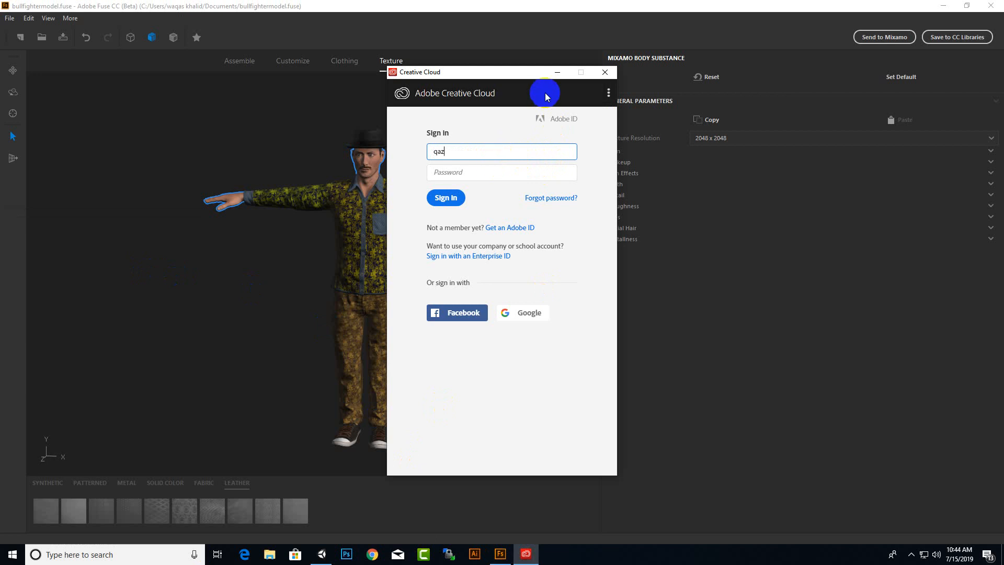
drag(522, 74, 482, 130)
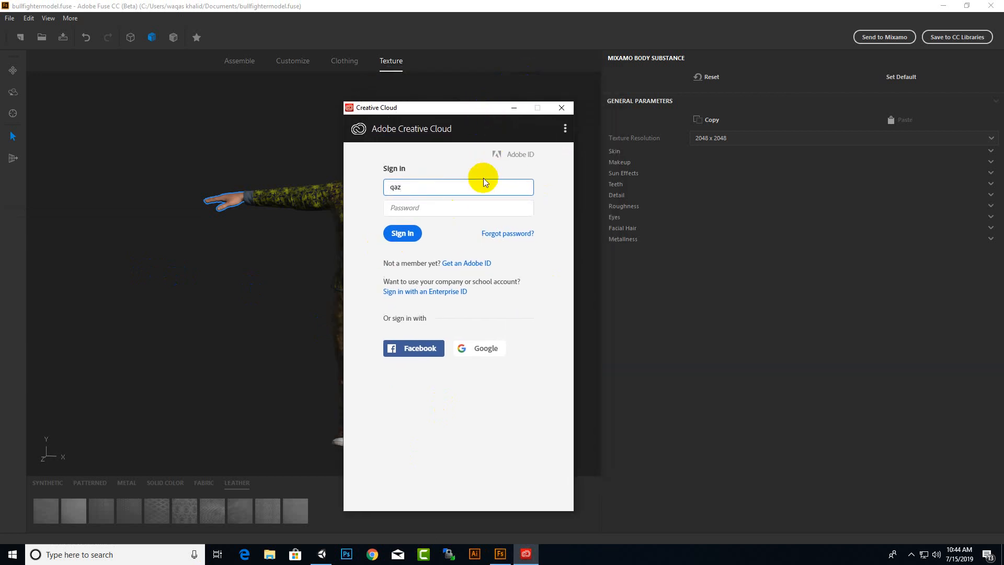
click(911, 555)
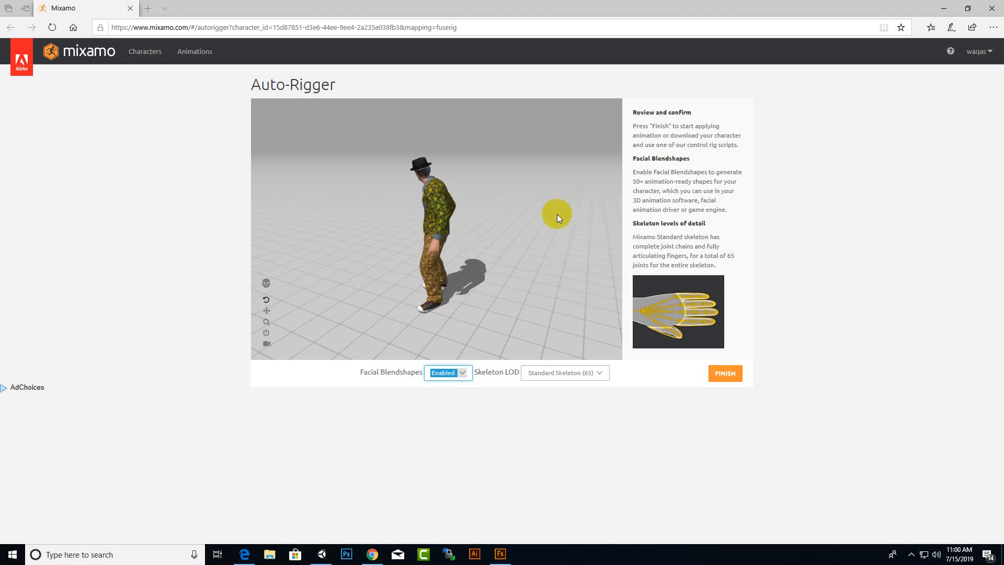
drag(458, 238, 450, 215)
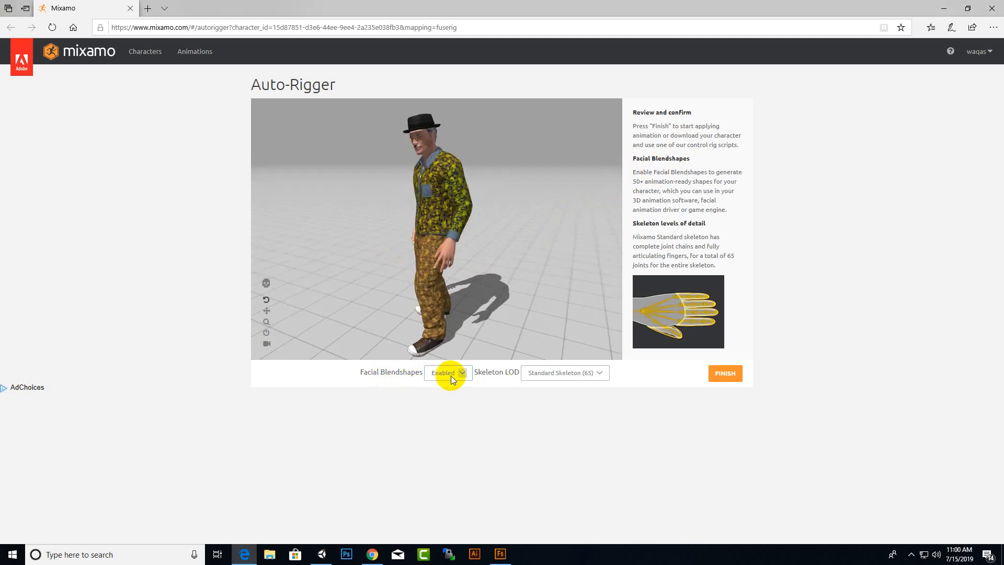
Step: Finish auto-rigging the bullfighter and set the download format to FBX For Unity
click(714, 384)
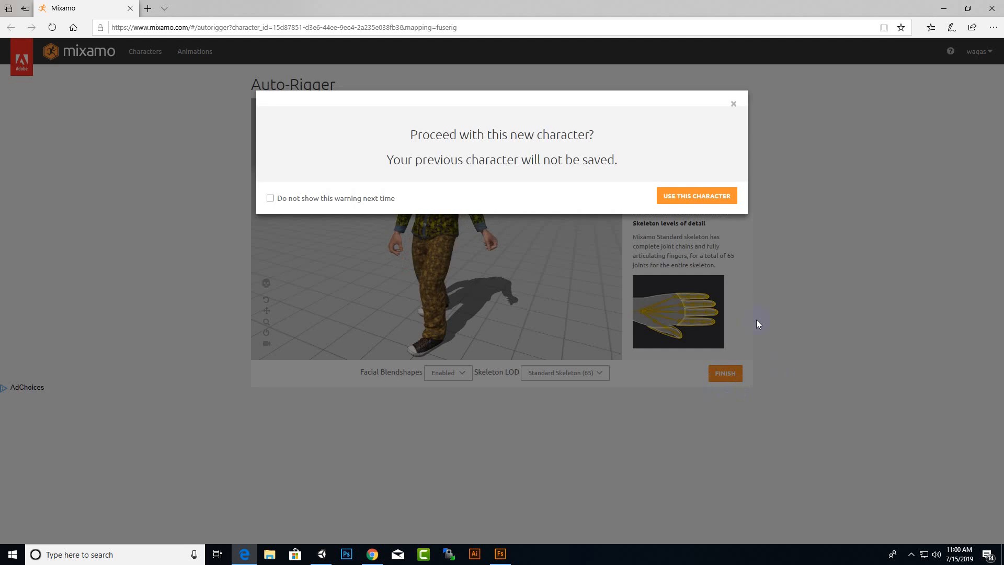
click(676, 207)
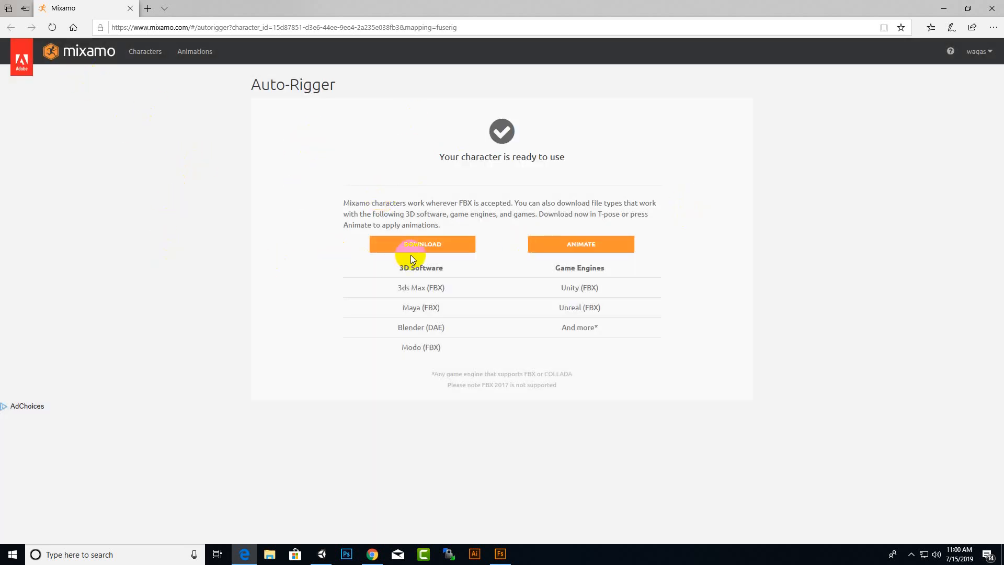
click(459, 255)
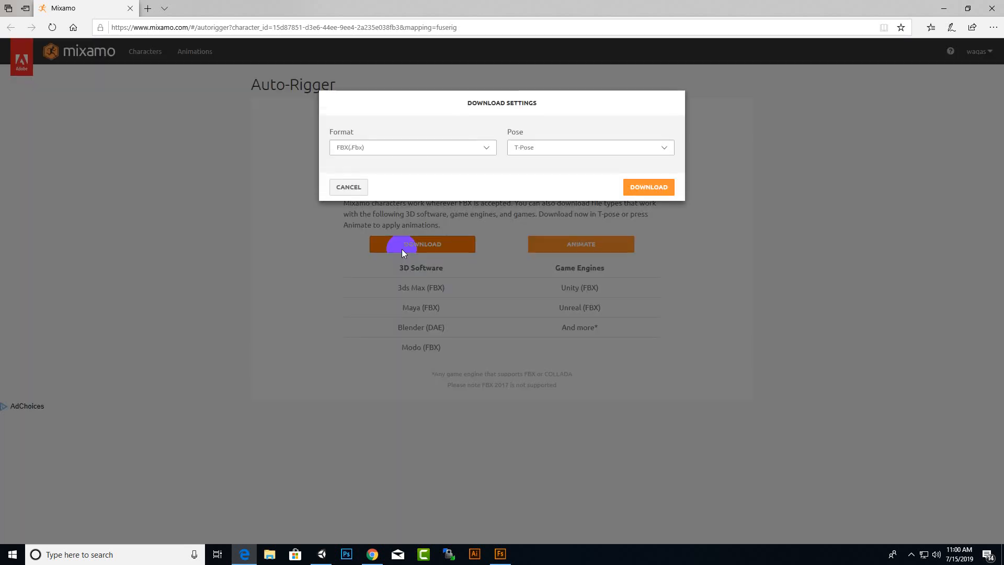
click(397, 148)
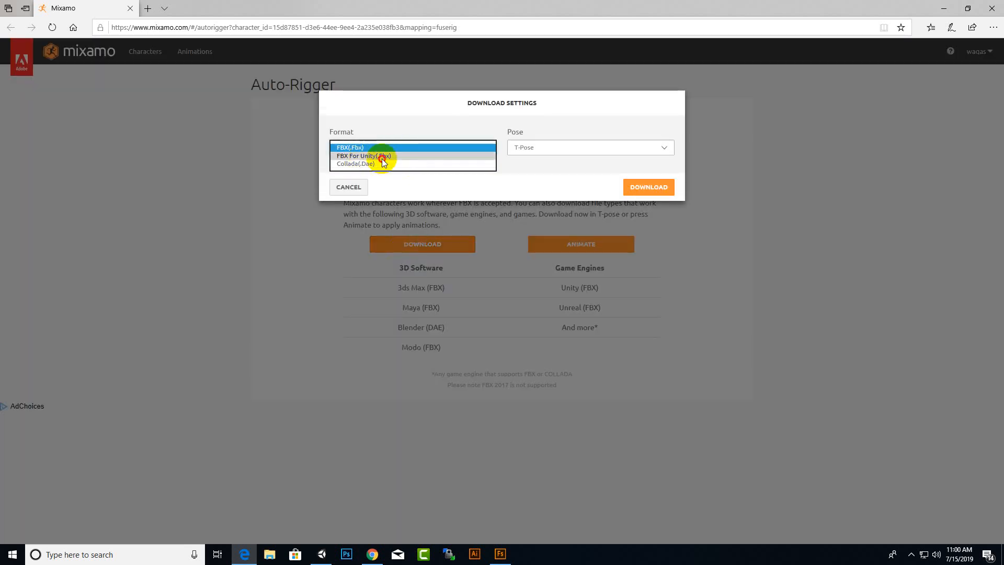
click(381, 156)
Step: Download and save bullfightermodel.fbx, then move on to animating the character
click(649, 188)
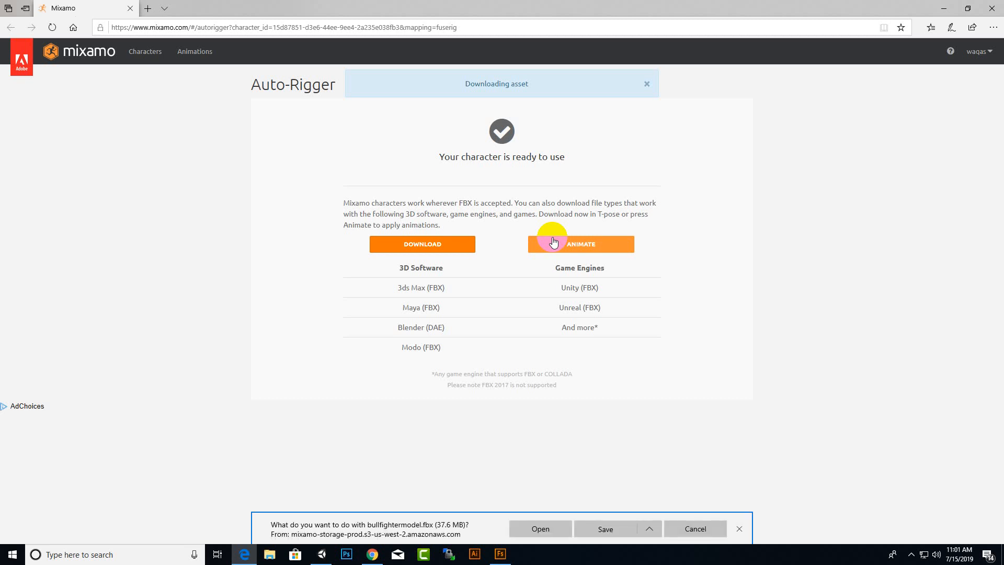
click(594, 529)
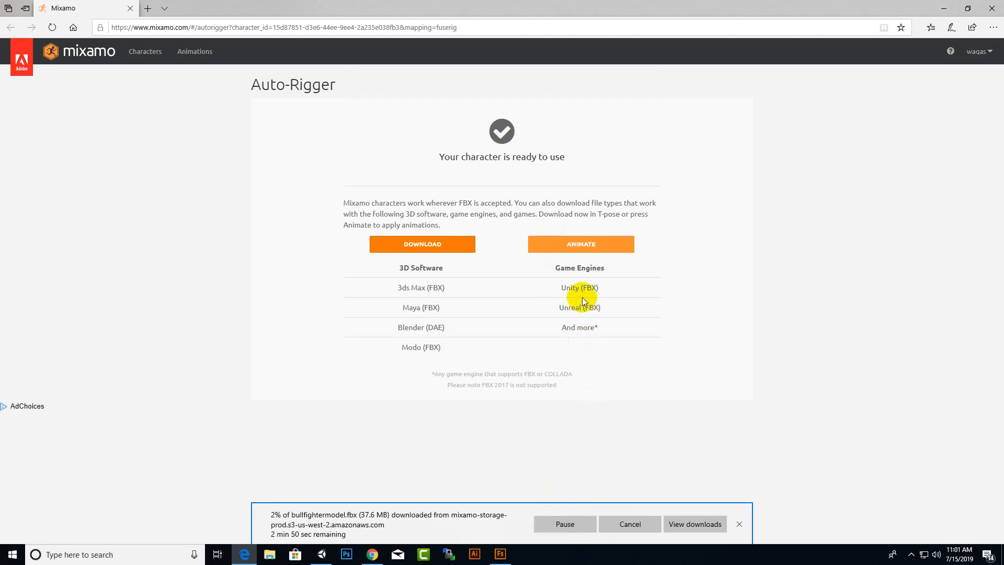
click(581, 244)
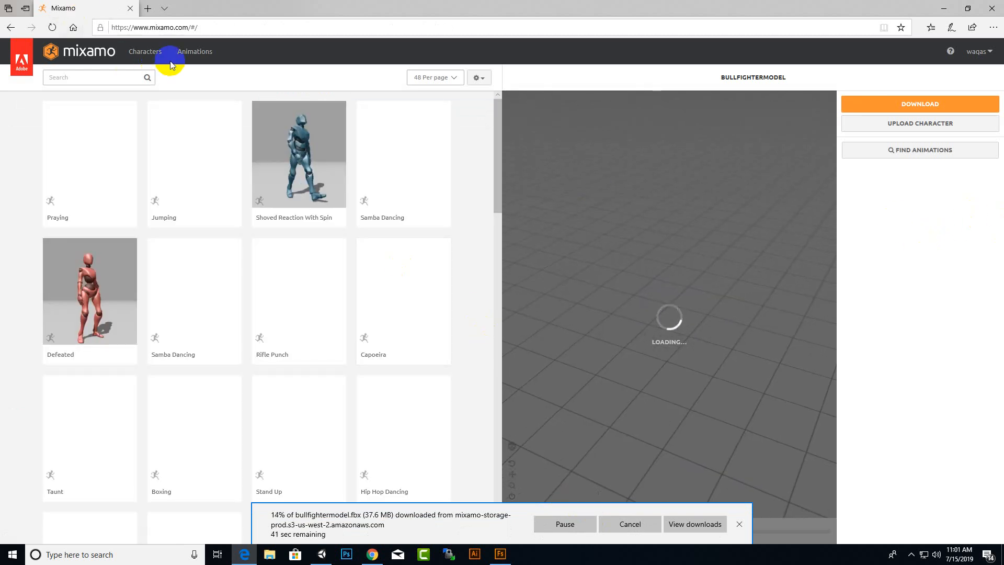
Step: Search the Mixamo animations library for 'run' and preview the Running animation on the bullfighter
click(189, 55)
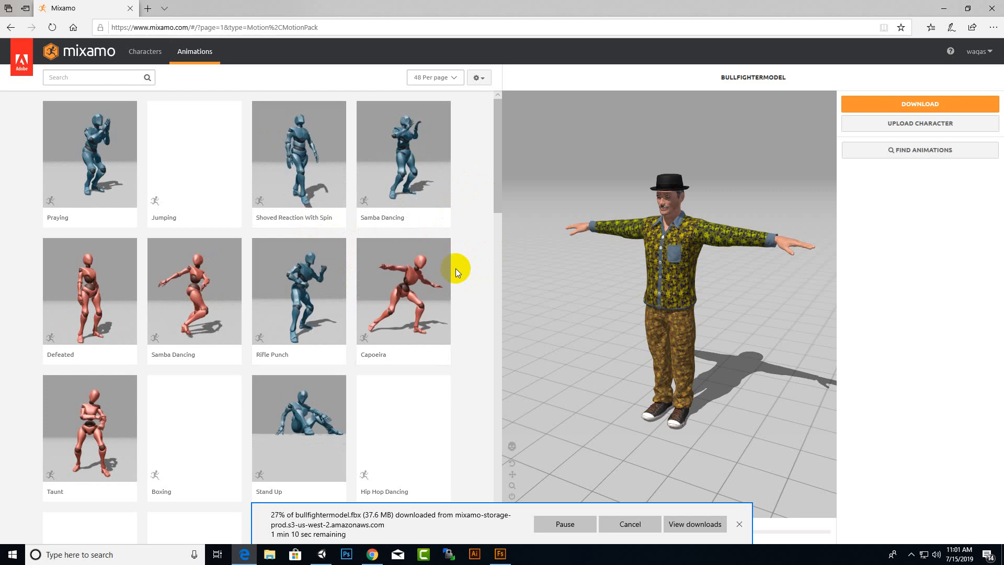
scroll(455, 266, down, 2)
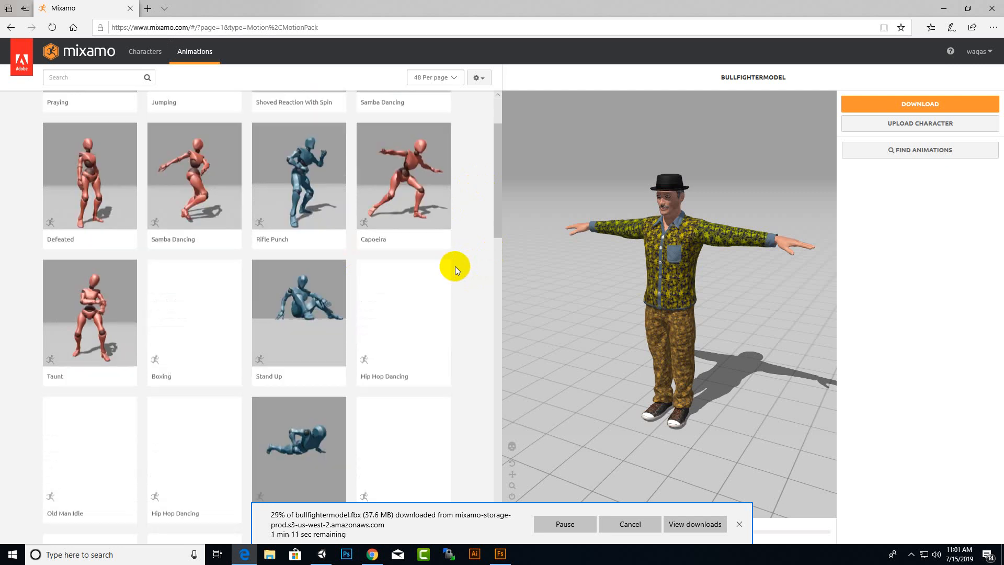
scroll(455, 266, down, 3)
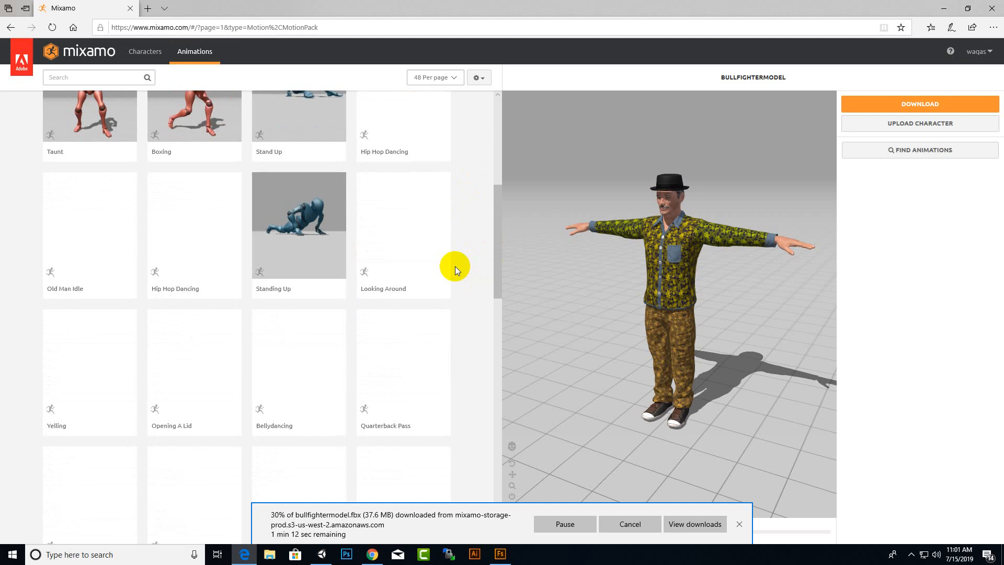
scroll(455, 266, down, 4)
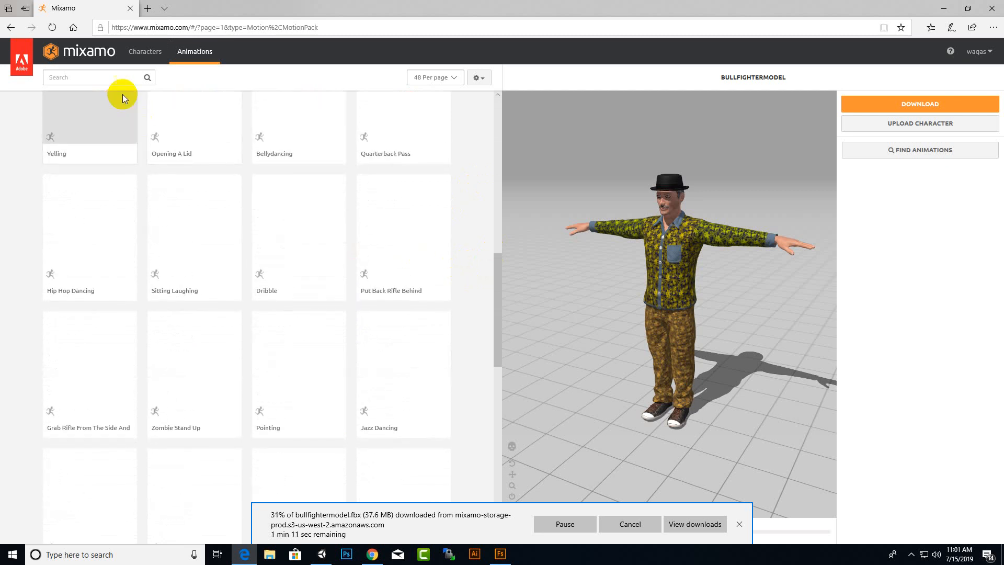
click(129, 78)
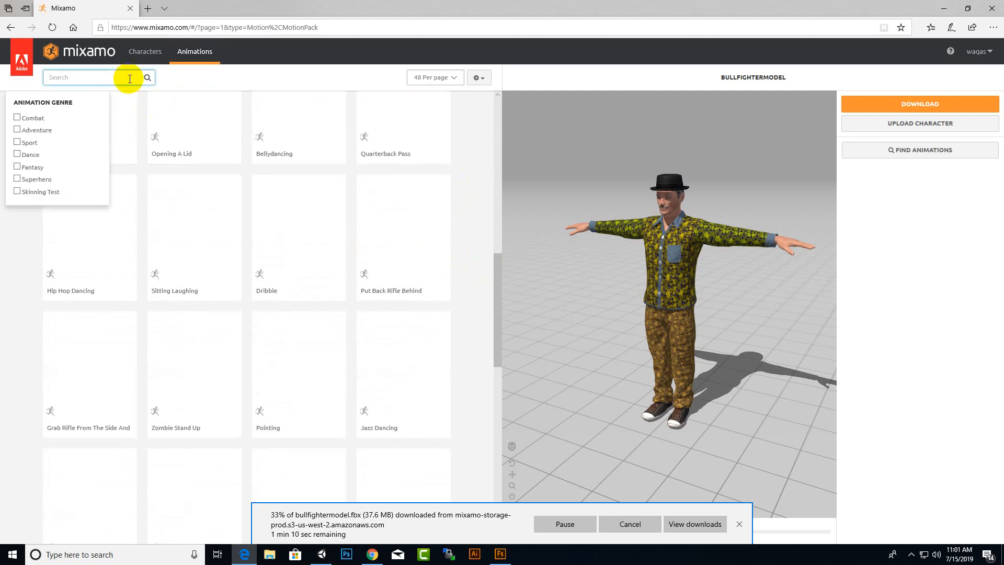
text(run)
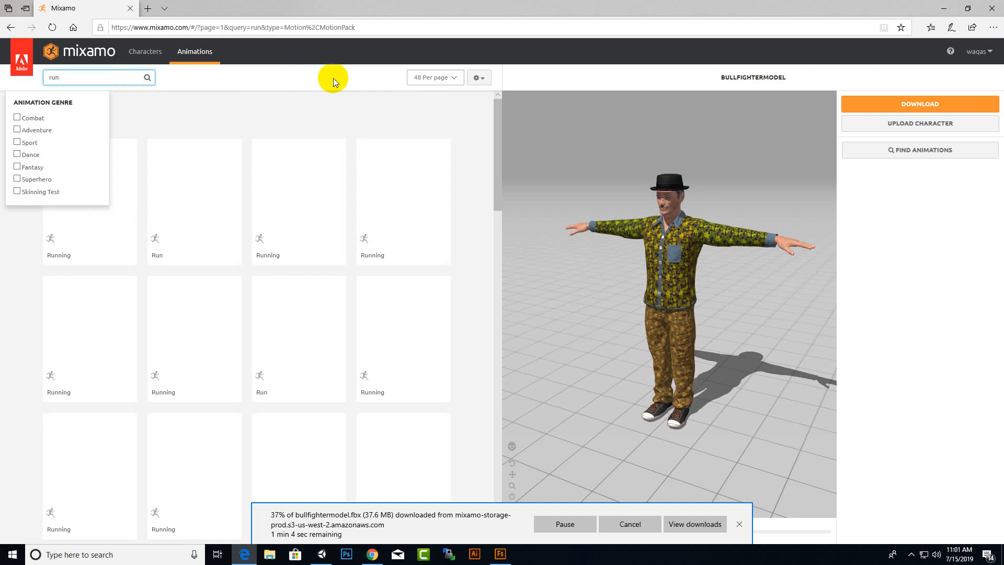
click(320, 106)
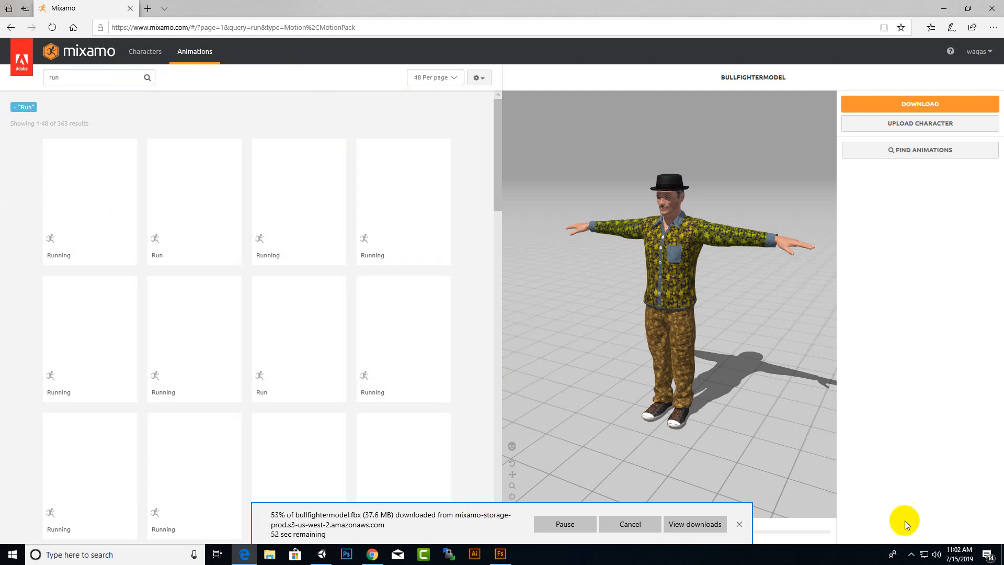
click(910, 555)
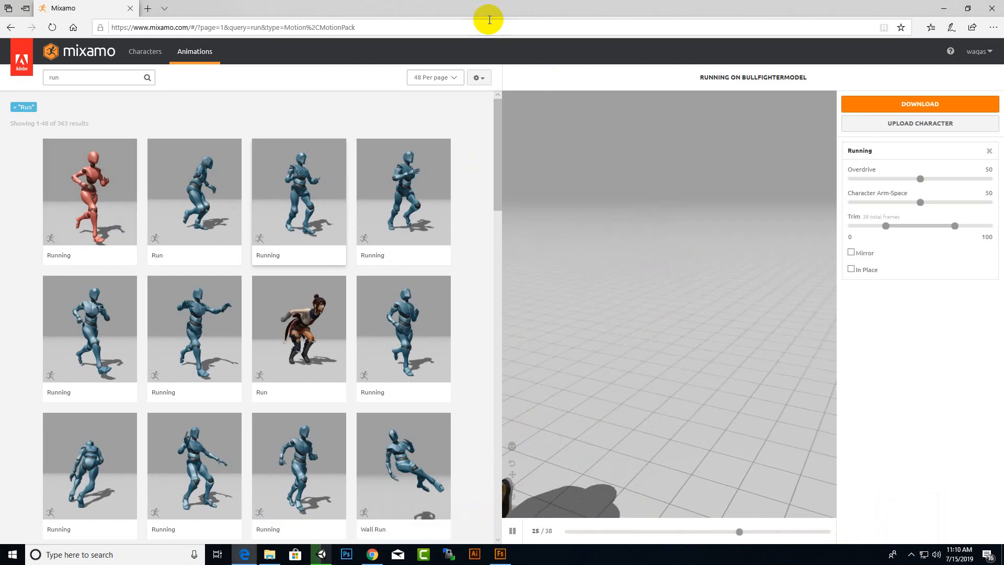
Step: Close the Edge window showing Mixamo to return to Unity
click(992, 9)
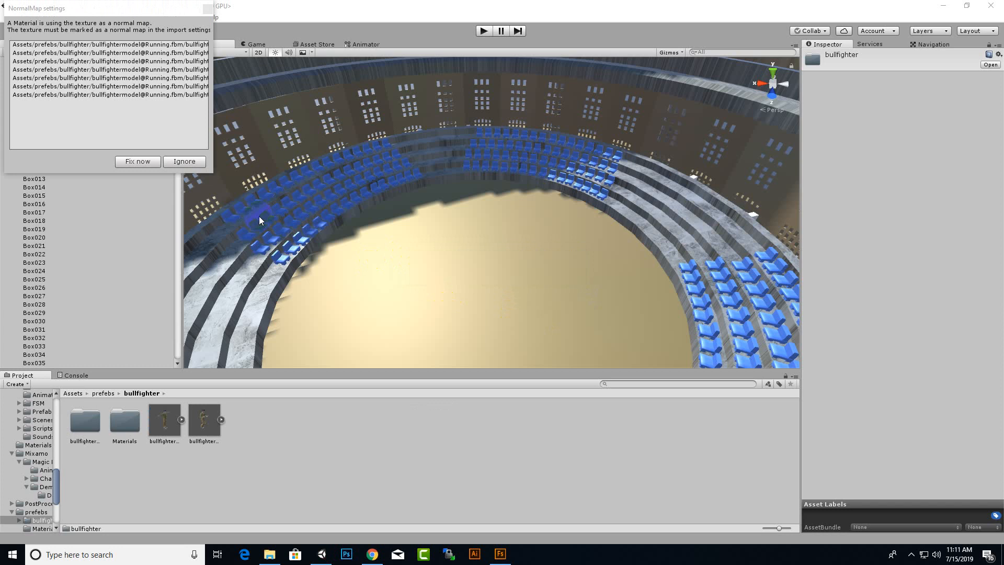
Step: Fix the bullfighter textures as normal maps, then select both bullfighter model assets
click(149, 166)
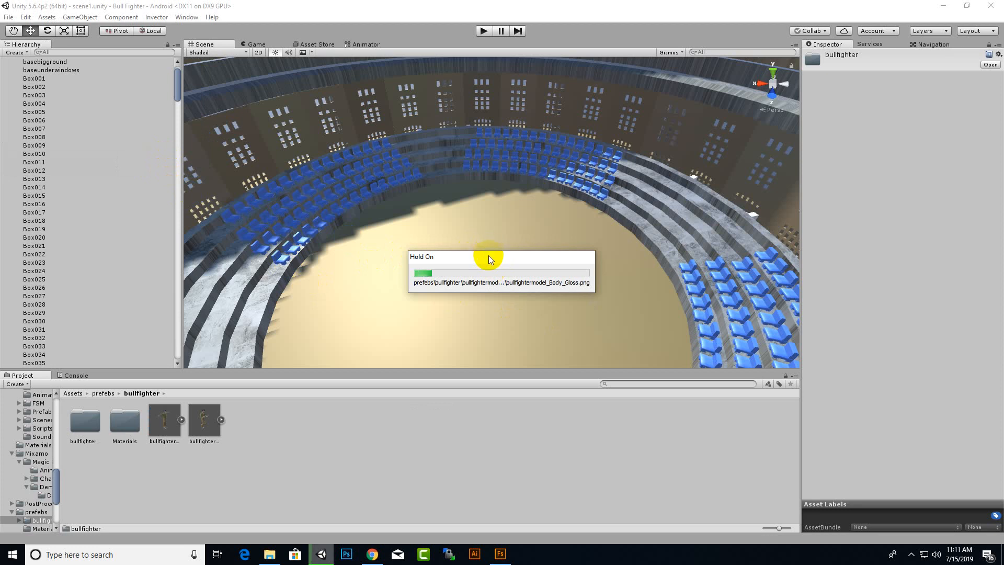
click(911, 554)
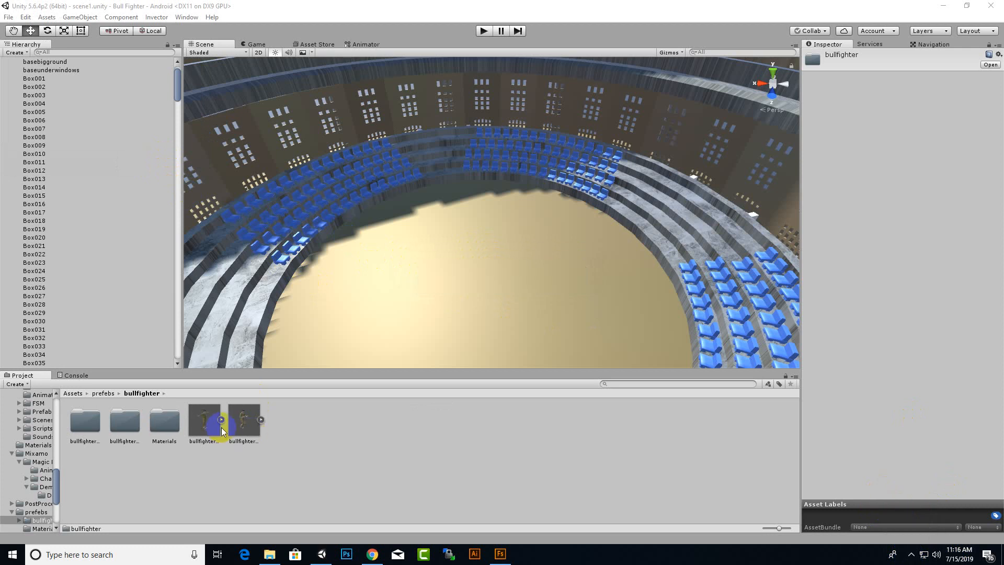
scroll(483, 230, down, 3)
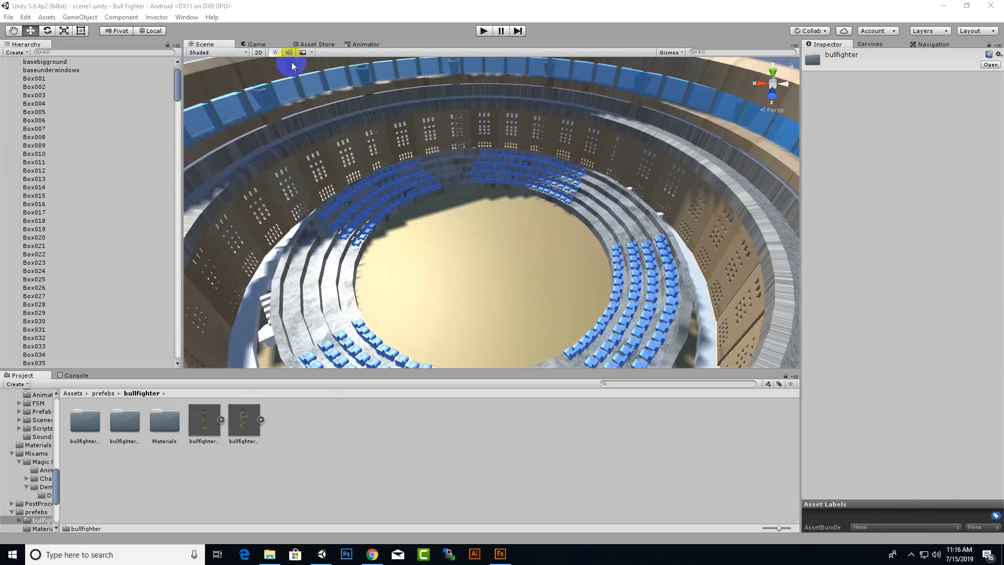
click(206, 436)
ctrl+click(254, 423)
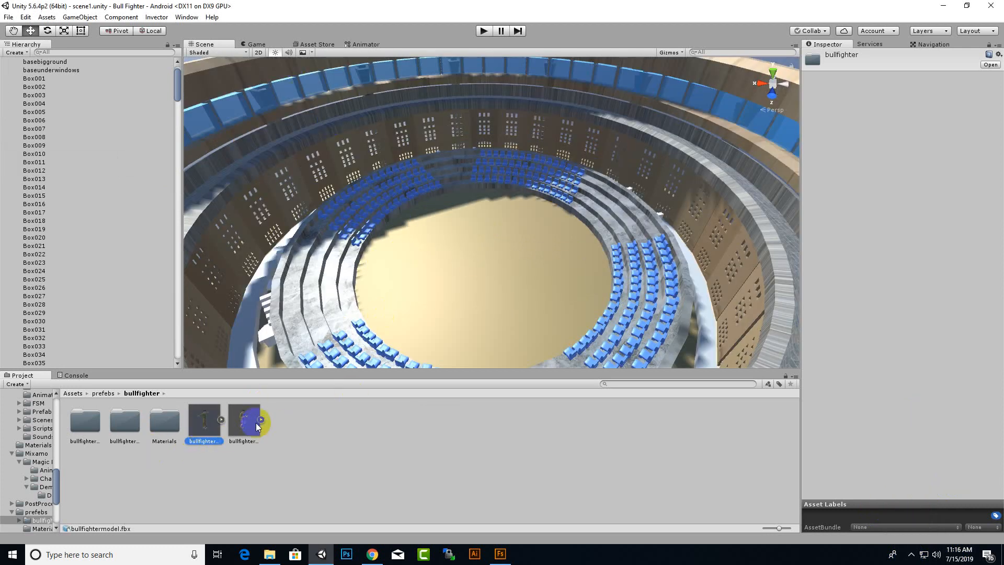
Step: Set both bullfighter models' Animation Type to Humanoid and open Invector's Create Melee Controller window
click(895, 91)
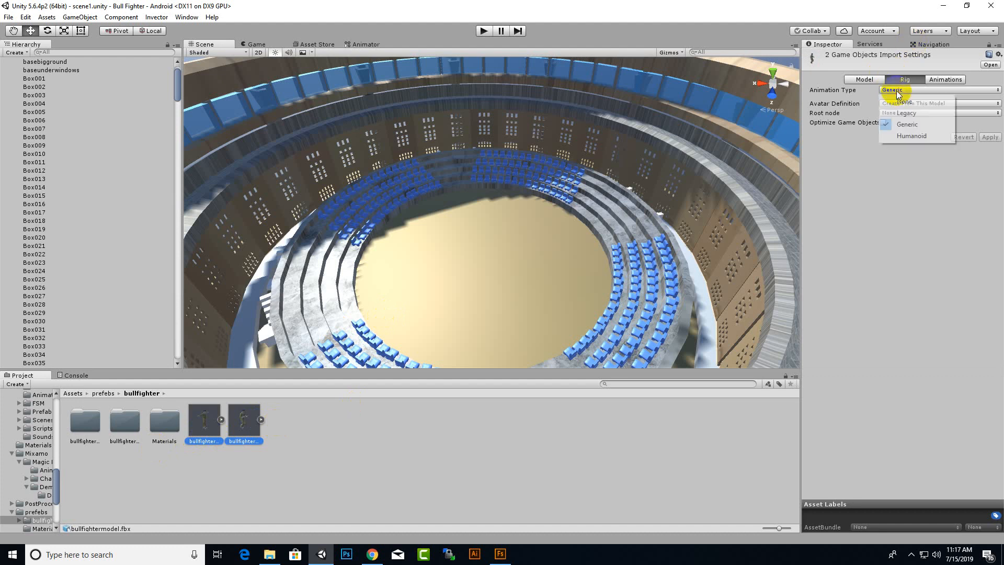
click(901, 134)
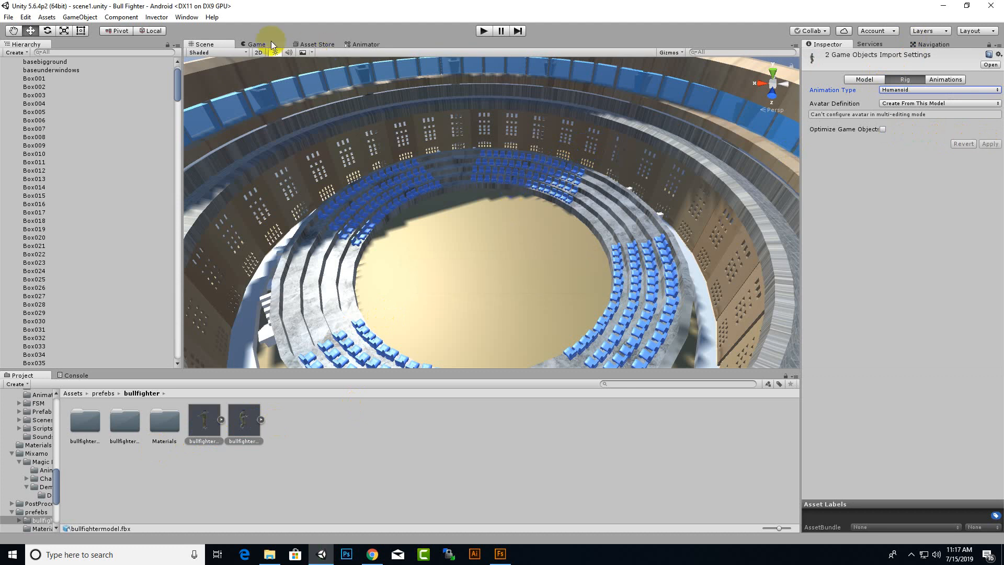
click(157, 17)
mouse_move(165, 35)
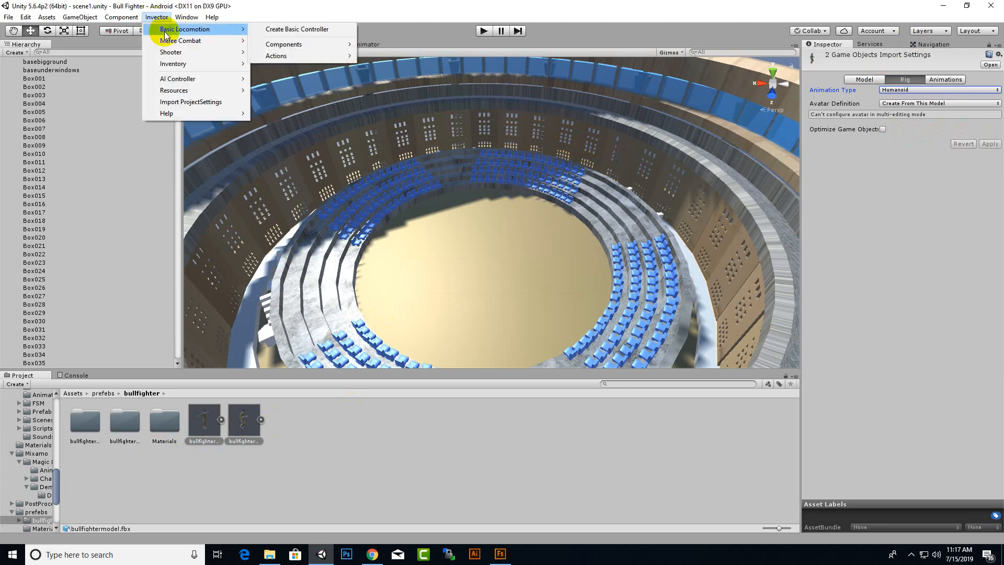
mouse_move(174, 52)
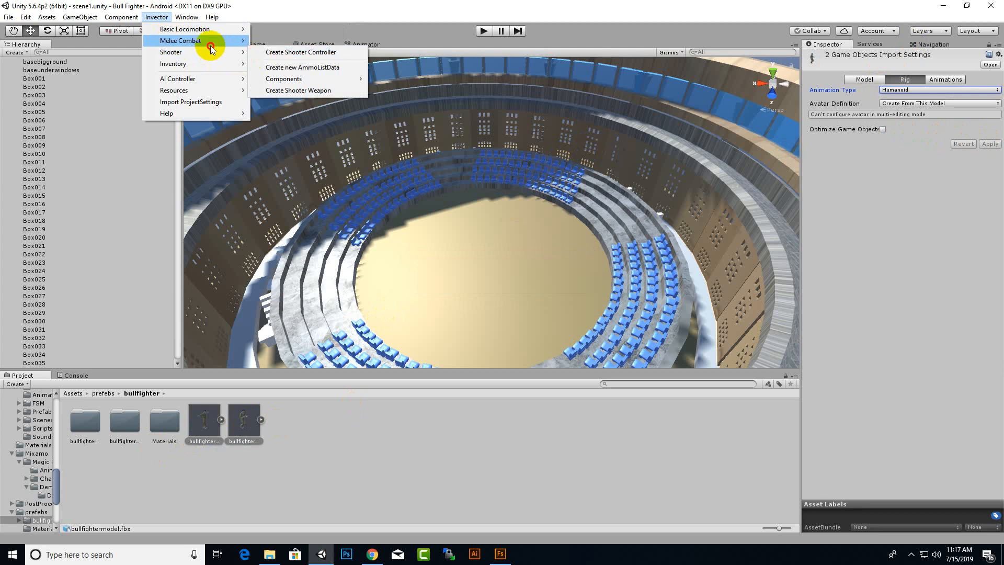
mouse_move(211, 47)
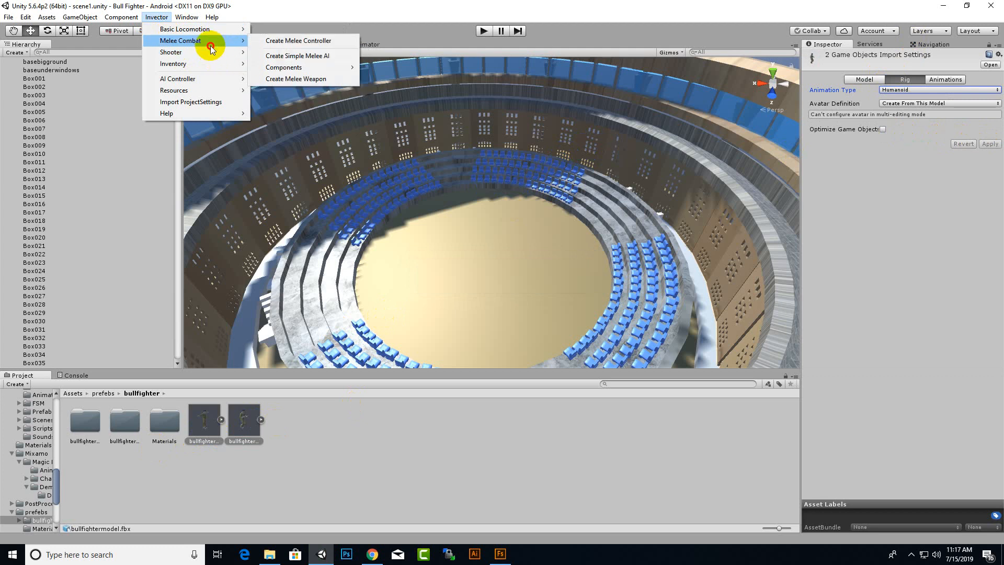
click(274, 46)
drag(470, 37, 579, 40)
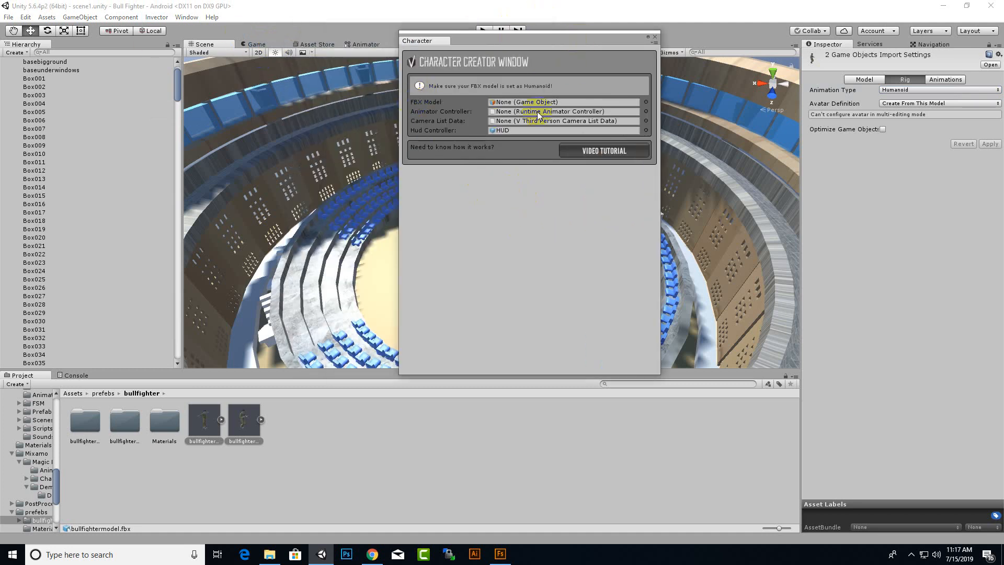
Step: Assign bullfightermodel as the FBX Model with the Invector@MeleeCombatv3 animator controller
drag(209, 434, 533, 102)
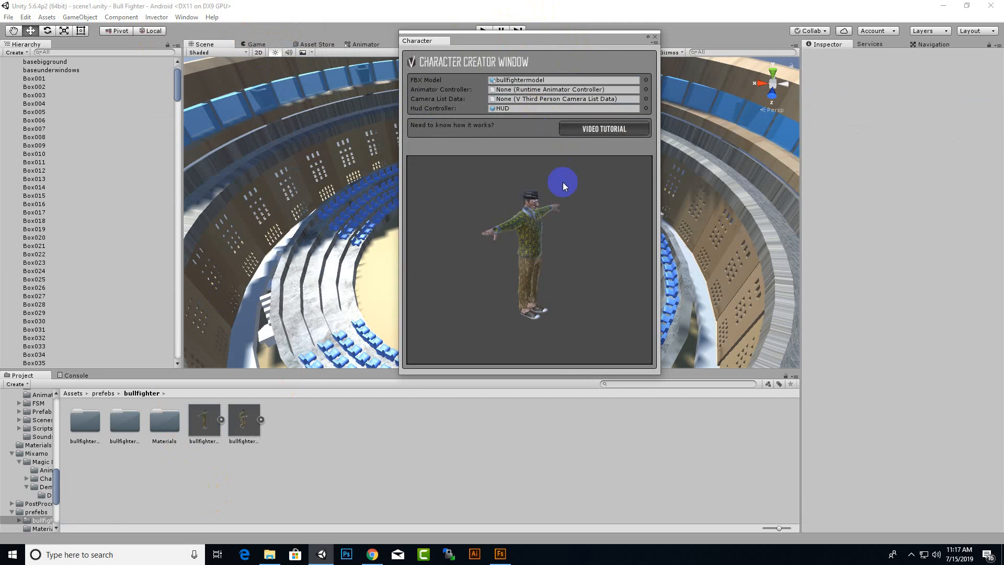
click(646, 89)
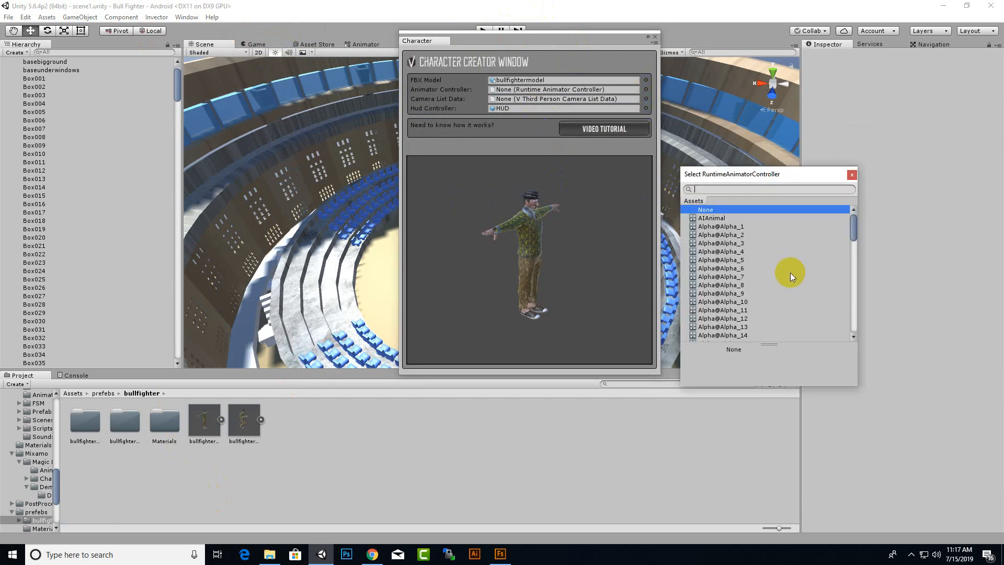
scroll(790, 272, down, 10)
scroll(790, 276, down, 1)
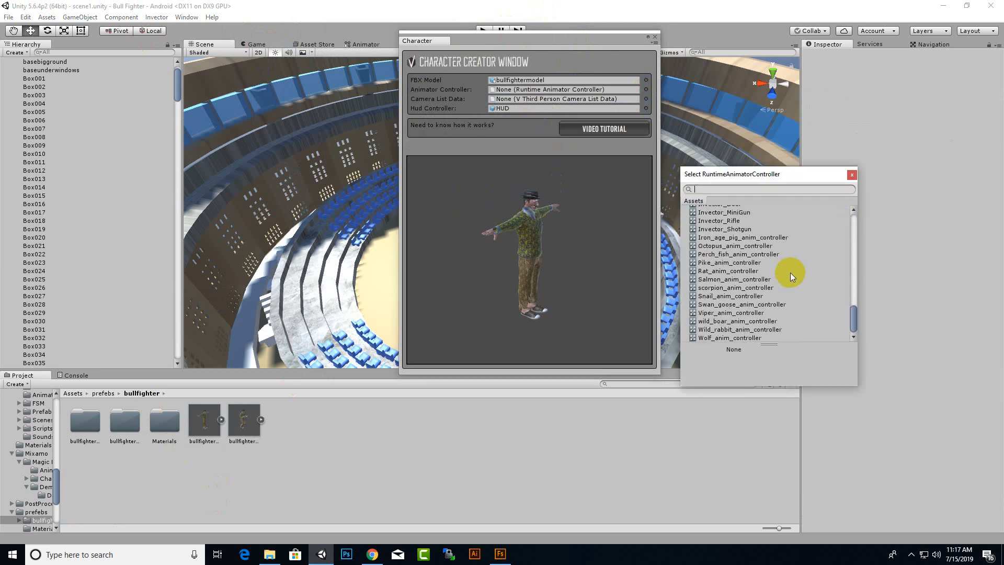
scroll(789, 277, up, 5)
scroll(789, 272, up, 5)
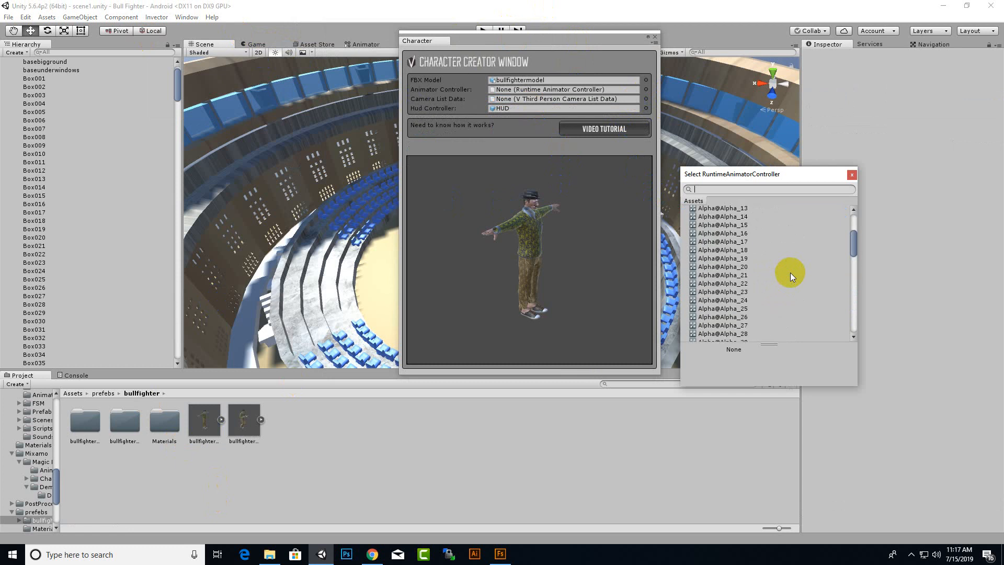
scroll(778, 268, down, 9)
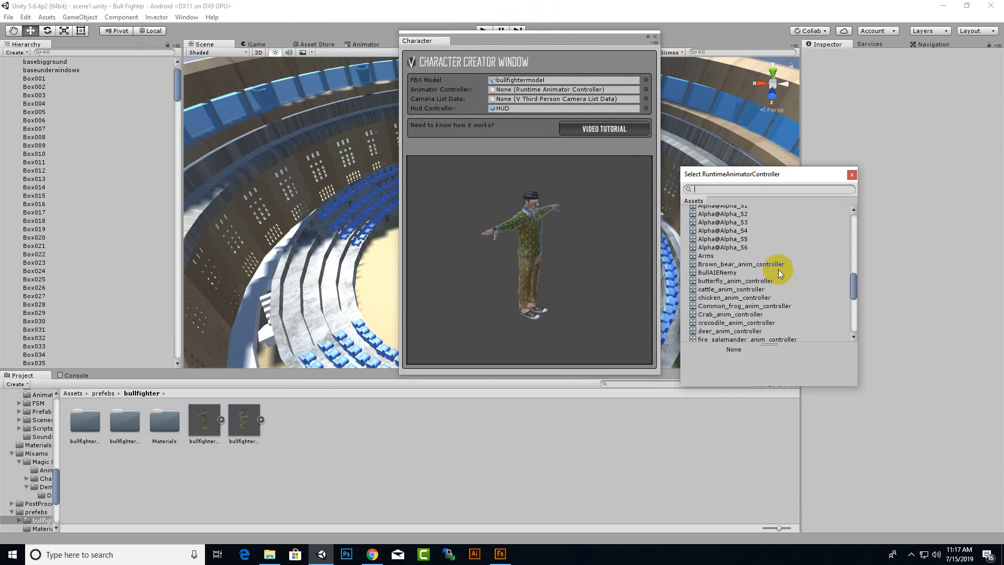
scroll(779, 273, down, 3)
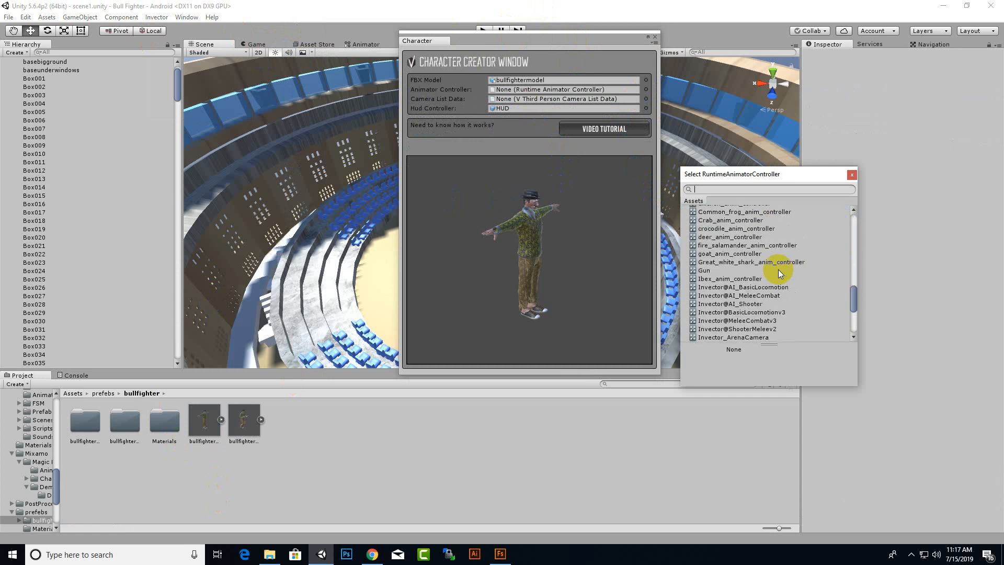
click(753, 295)
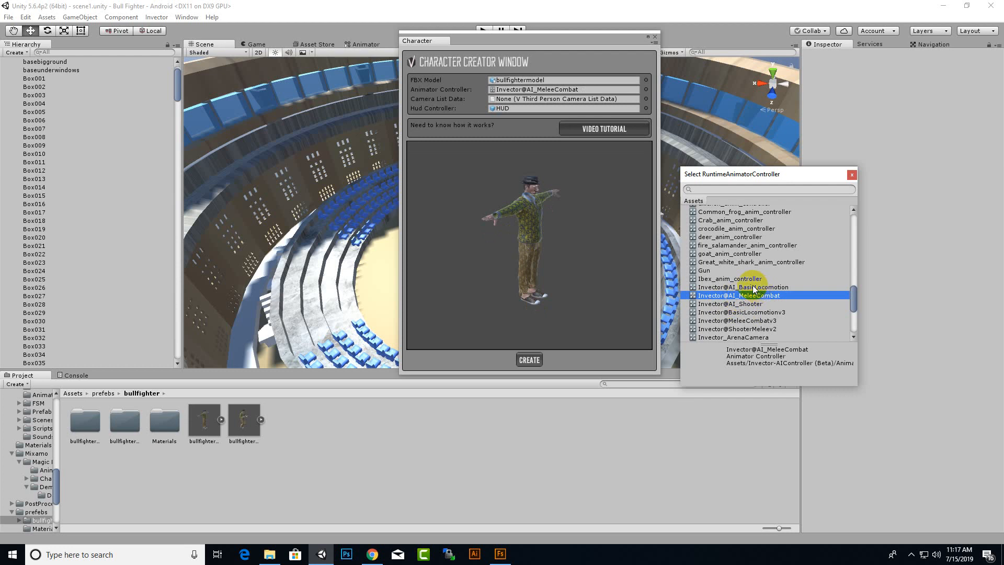
scroll(746, 314, down, 3)
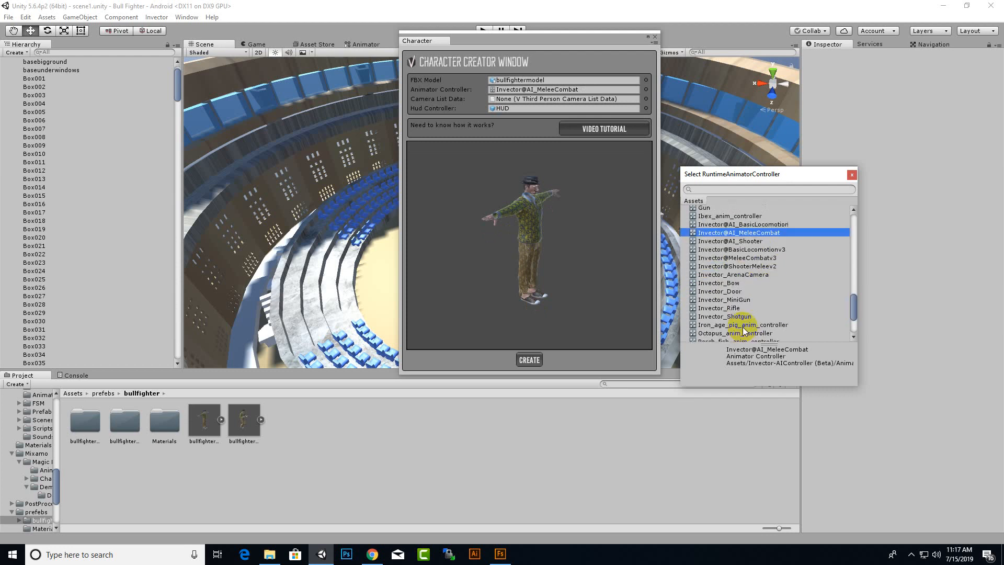
click(751, 258)
double_click(767, 259)
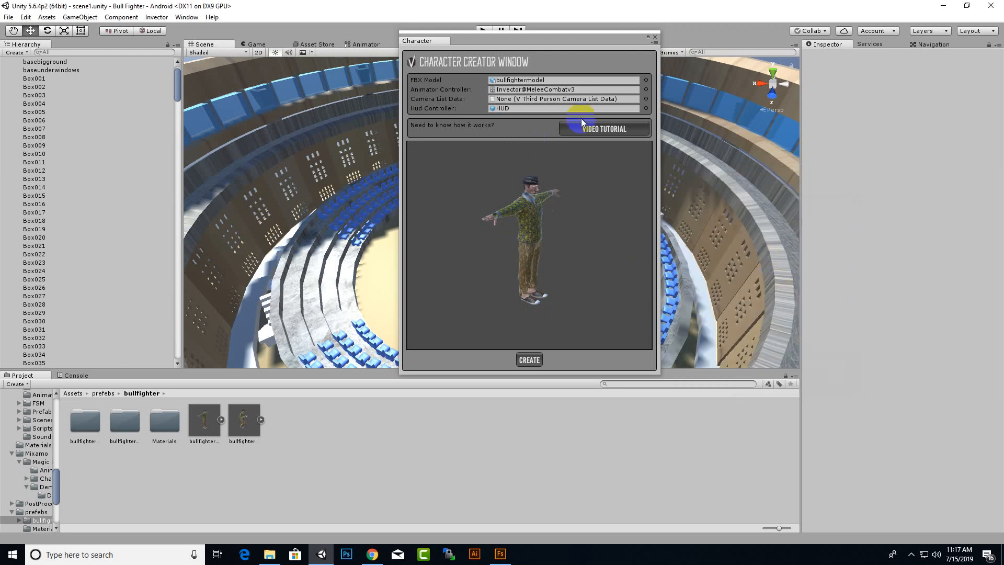
Step: Choose vMeleeCombat@CameraState as the camera data and create the melee character
click(645, 100)
click(645, 100)
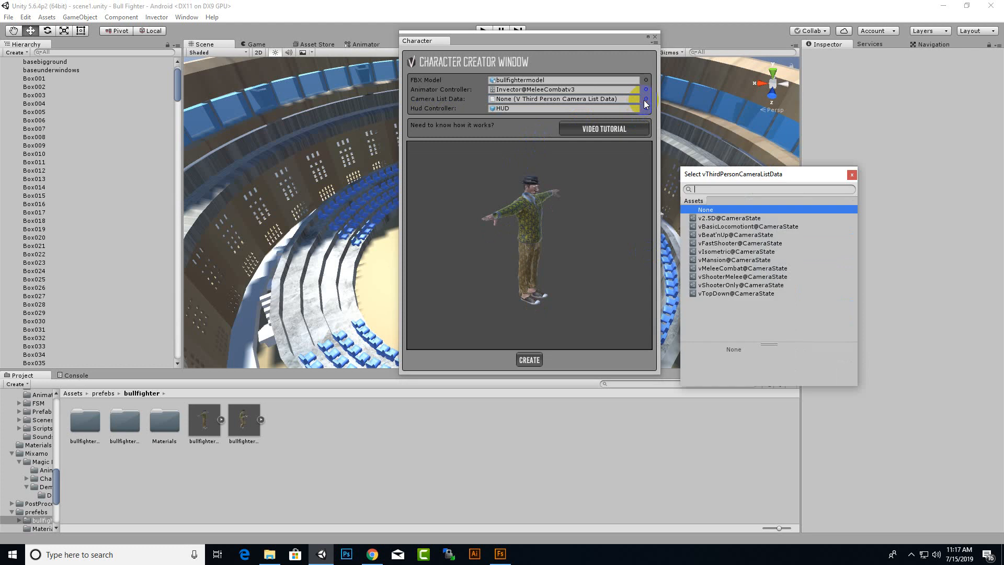
click(725, 294)
click(724, 269)
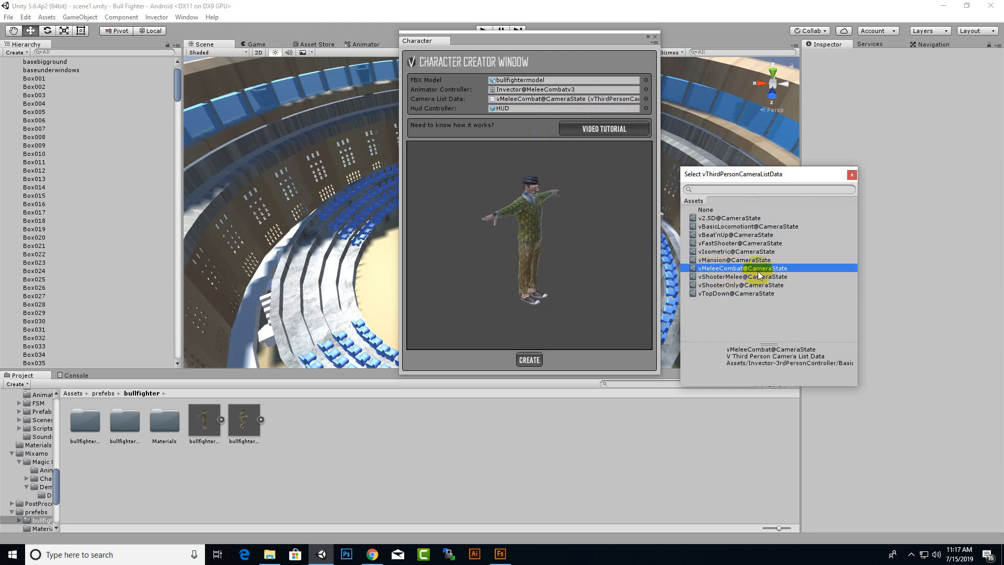
click(736, 286)
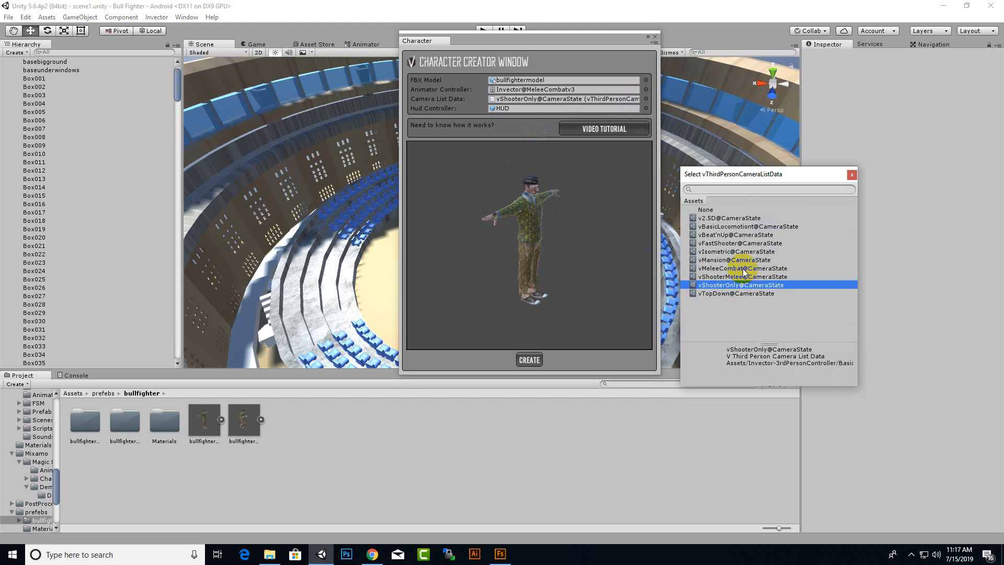
click(745, 268)
click(734, 285)
click(745, 269)
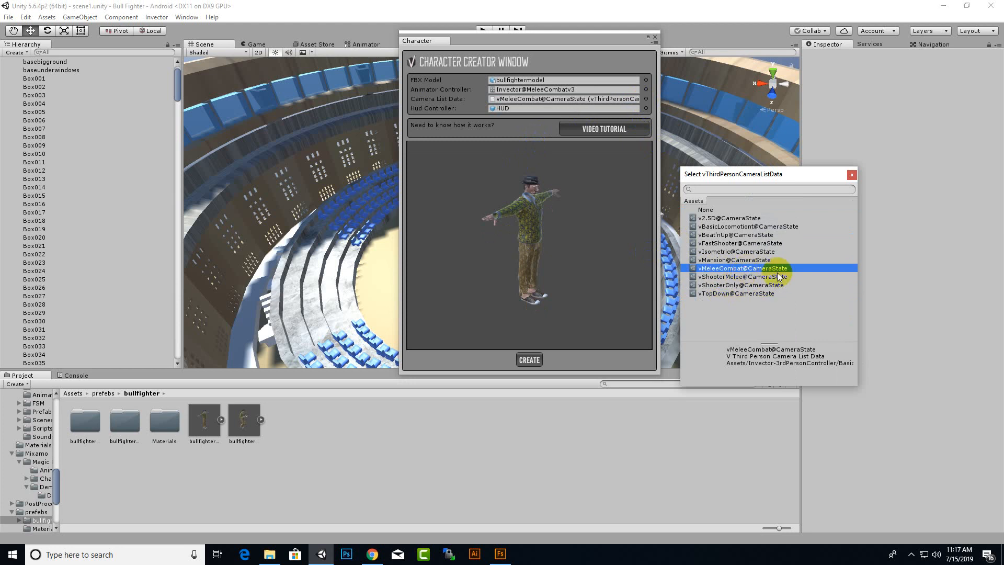
double_click(758, 269)
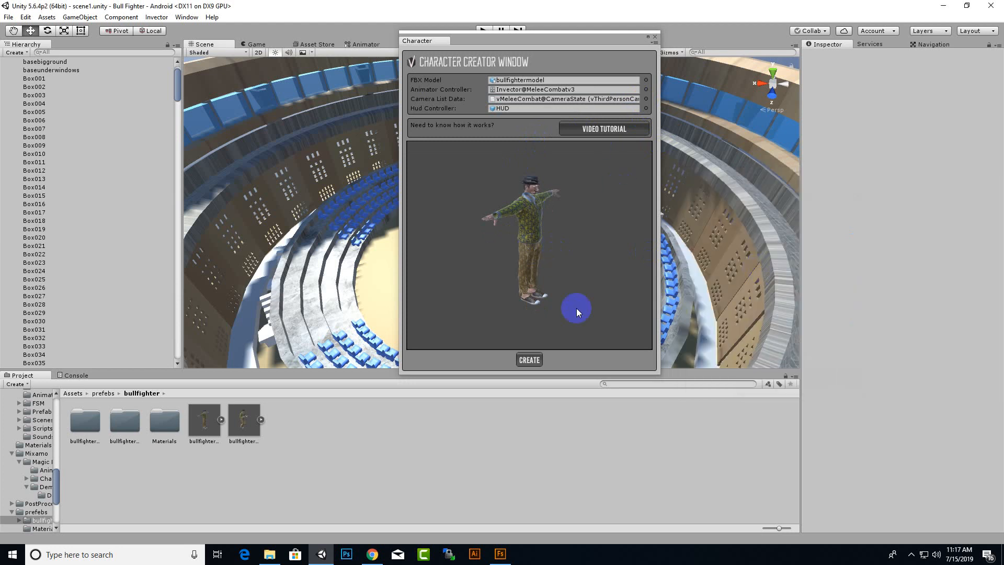
click(531, 360)
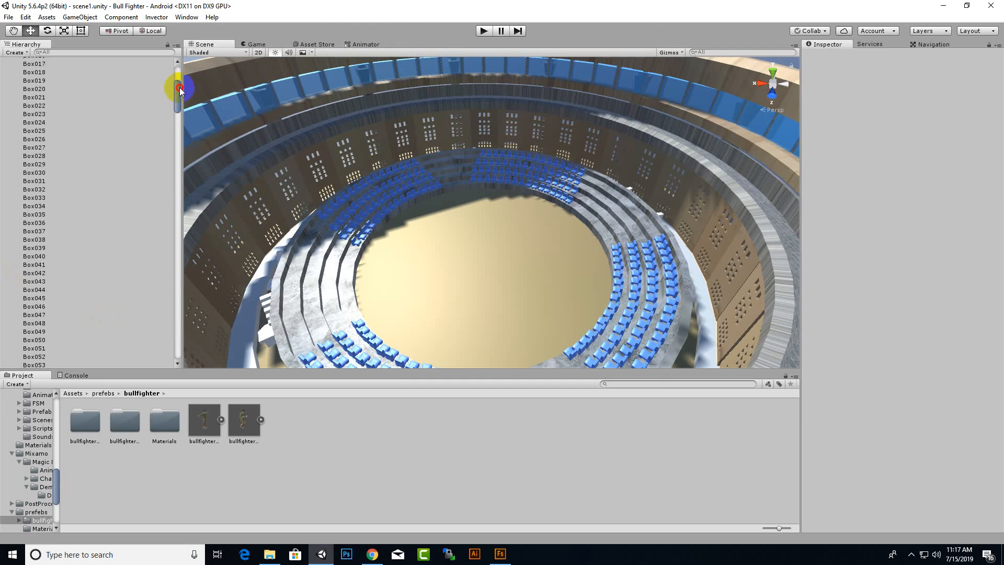
Step: Select vThirdPersonMelee and vThirdPersonCamera together in the Hierarchy
scroll(62, 91, up, 2)
click(12, 78)
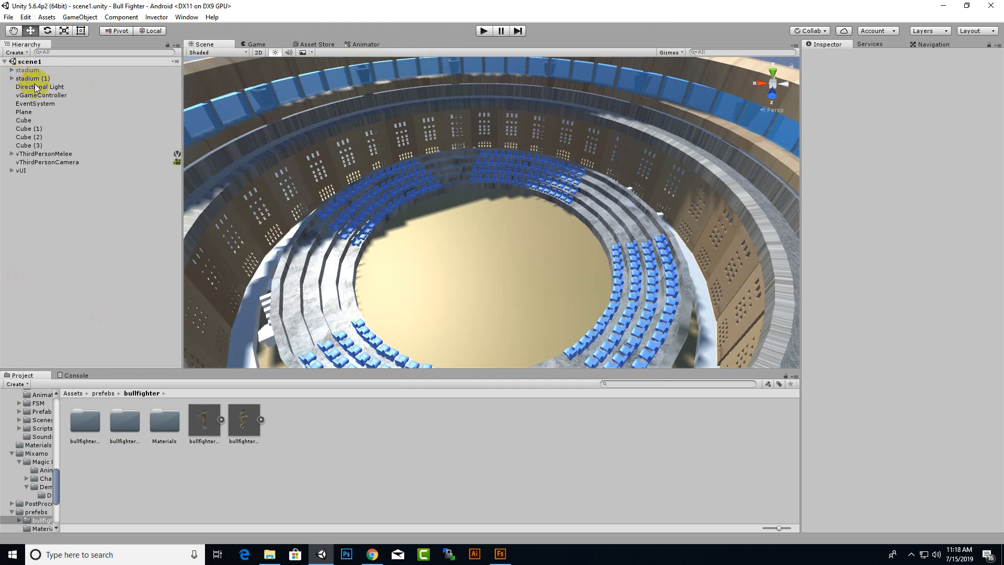
click(26, 70)
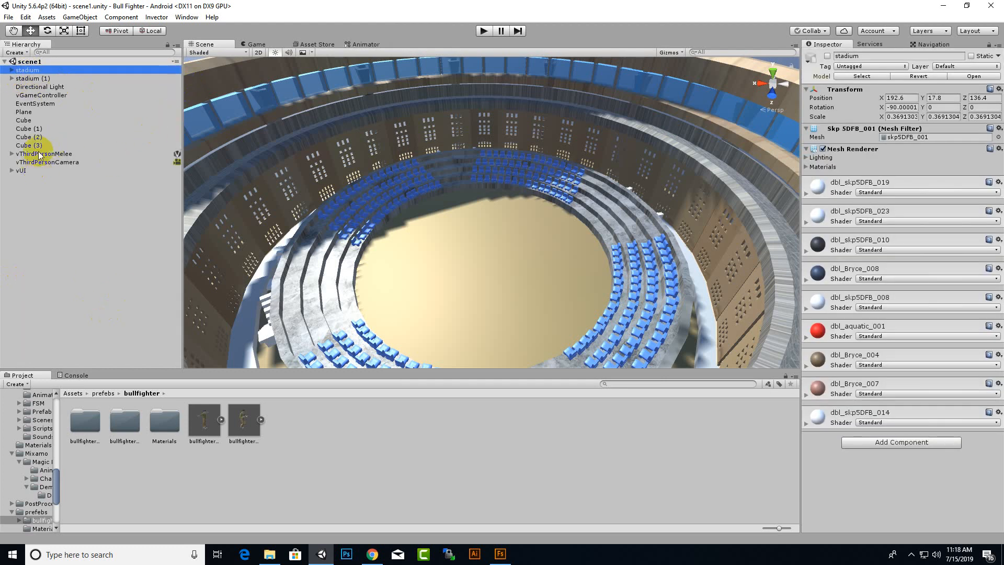
click(40, 154)
ctrl+click(70, 163)
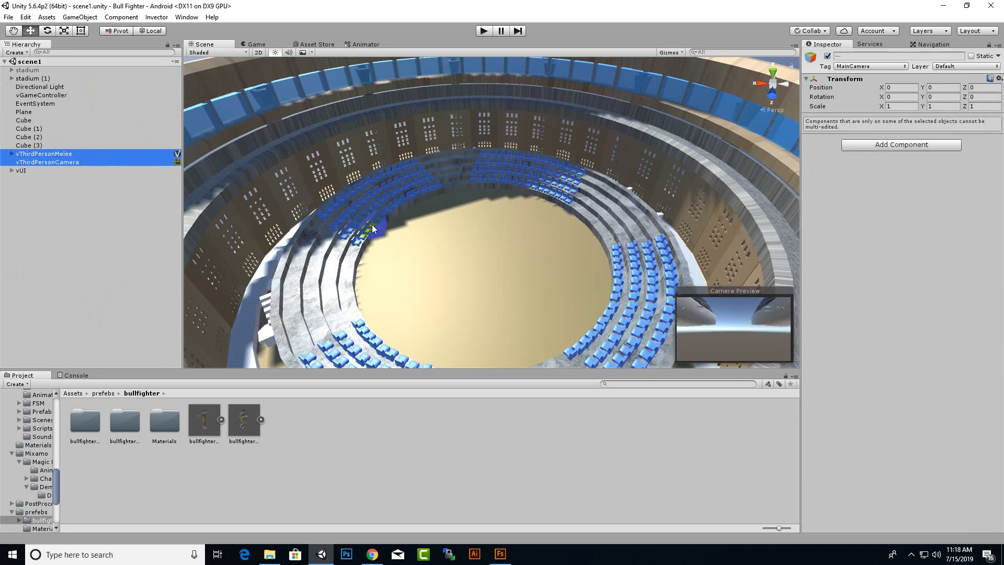
scroll(380, 247, down, 10)
scroll(381, 250, down, 15)
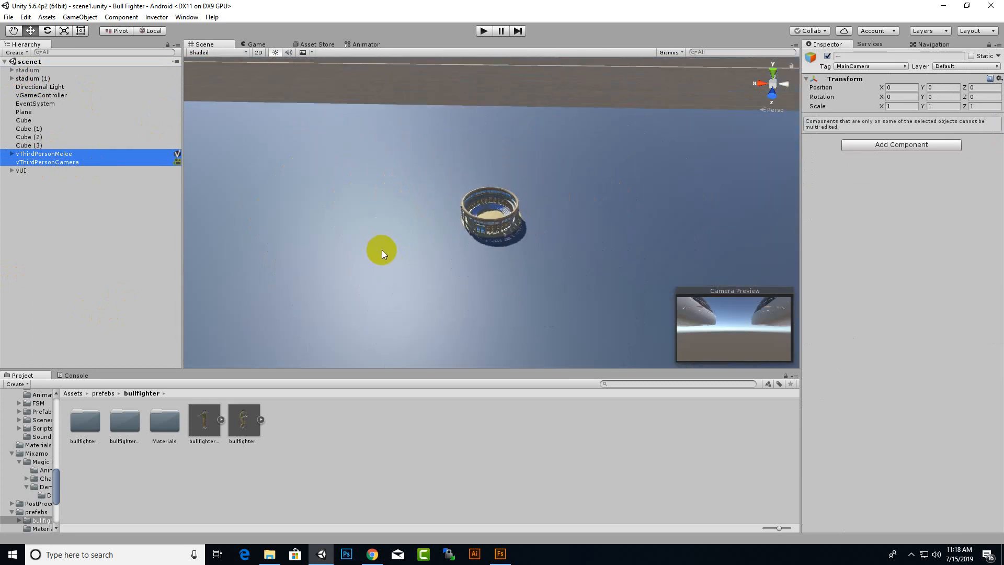
scroll(384, 253, down, 5)
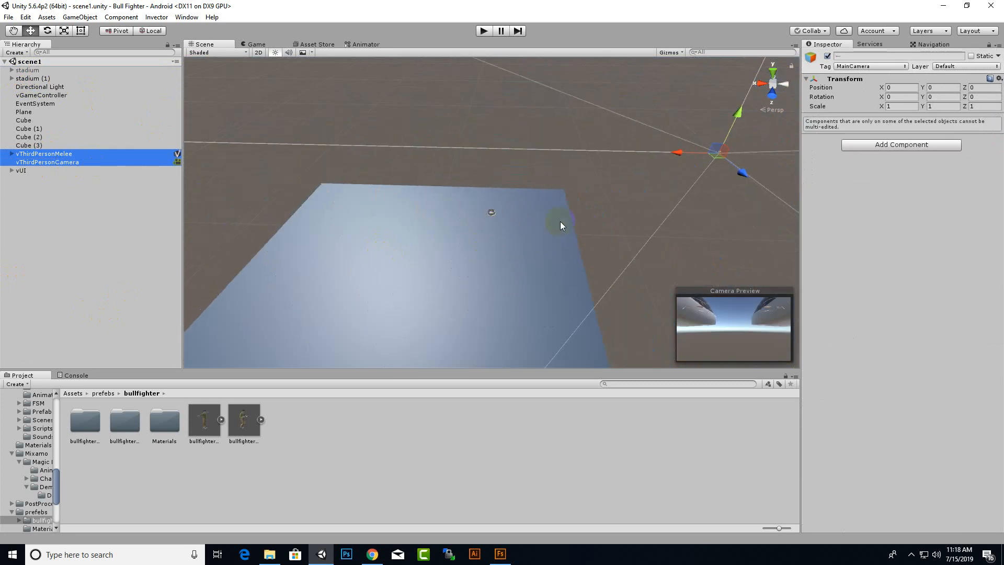
Step: Drag the character and camera along X, Z and upward into the stadium arena
drag(677, 153, 496, 215)
drag(487, 169, 456, 214)
click(488, 238)
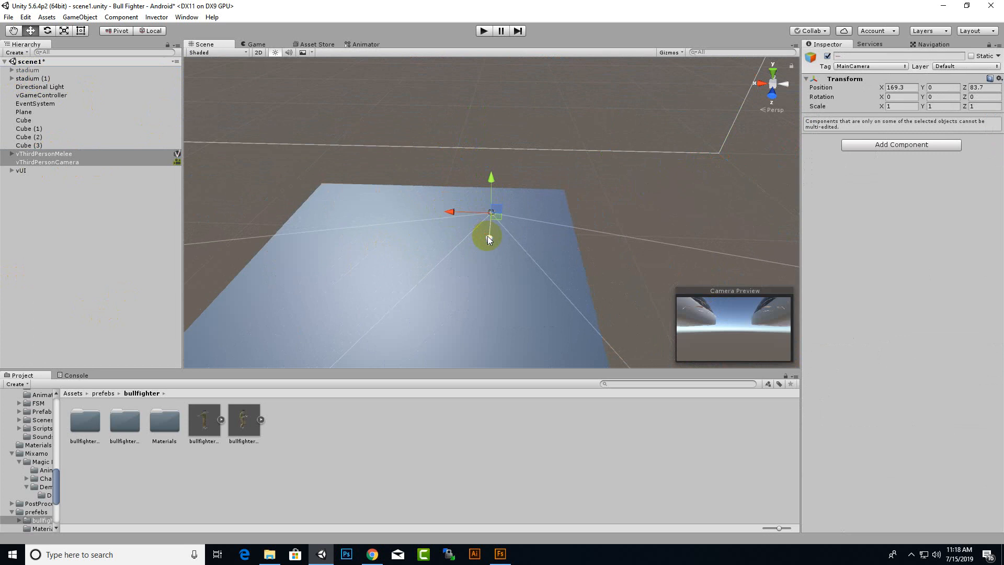
scroll(488, 240, up, 12)
scroll(500, 243, down, 5)
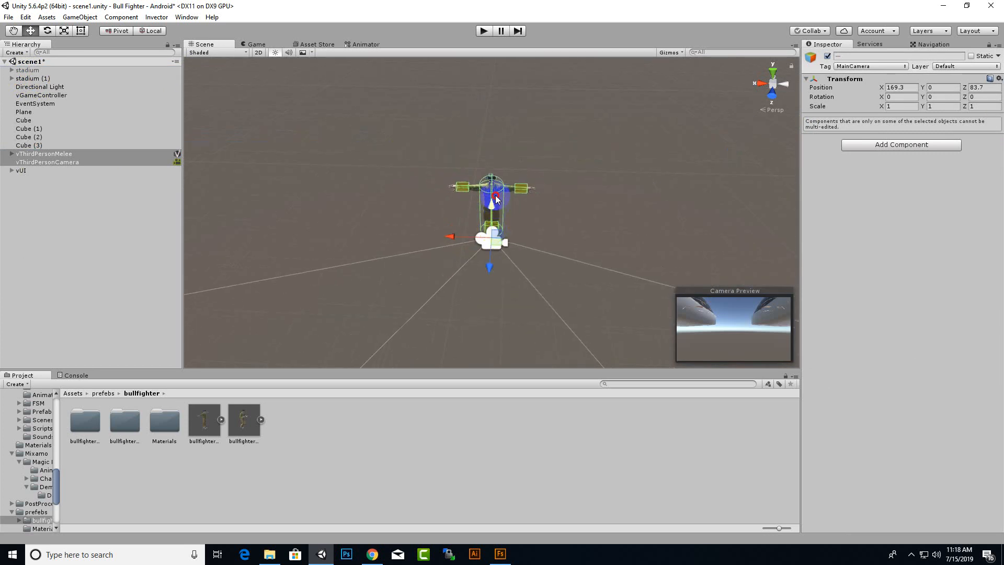
drag(496, 199, 487, 90)
scroll(504, 207, down, 8)
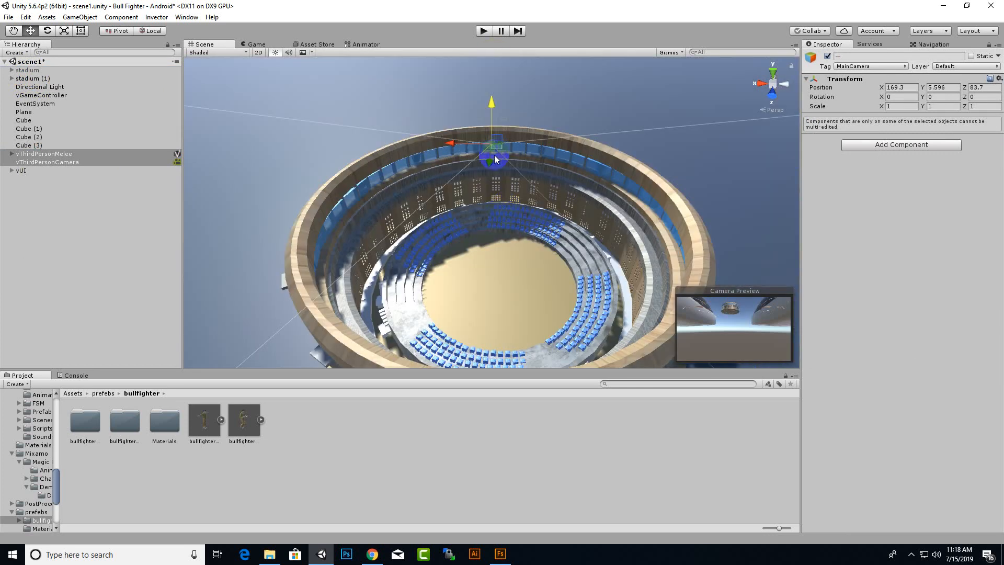
drag(494, 156, 470, 243)
mouse_move(470, 243)
middle_down()
mouse_move(486, 199)
mouse_move(469, 224)
middle_up()
Step: Adjust their height to hover above the sandy floor at X 169.3, Y 9.531, Z 96.342
middle_drag(481, 140, 474, 169)
mouse_move(430, 255)
mouse_down()
mouse_move(429, 277)
mouse_move(434, 252)
mouse_move(445, 263)
mouse_up()
scroll(445, 263, up, 2)
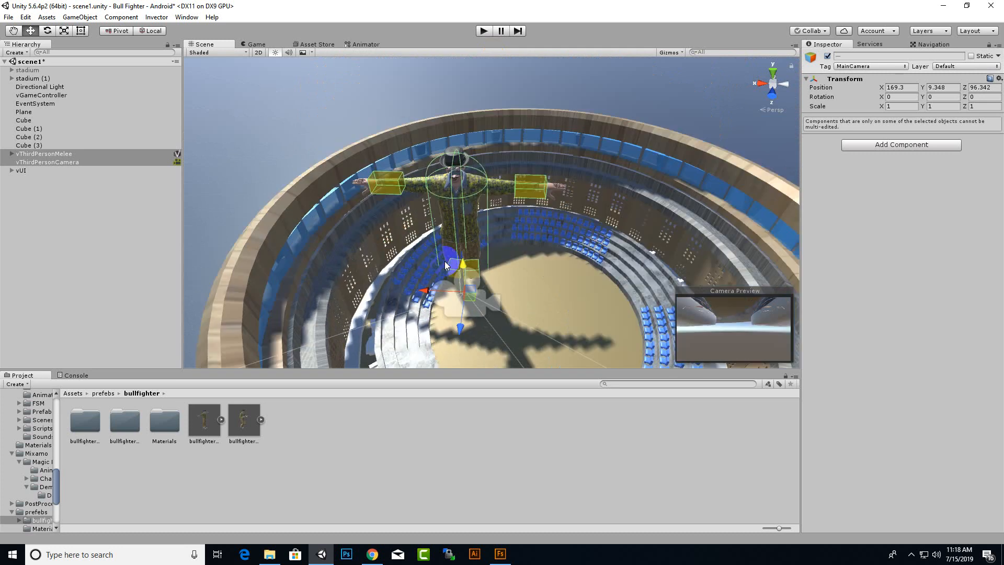
scroll(444, 262, up, 3)
scroll(526, 313, down, 6)
middle_drag(527, 273, 390, 180)
scroll(386, 177, up, 7)
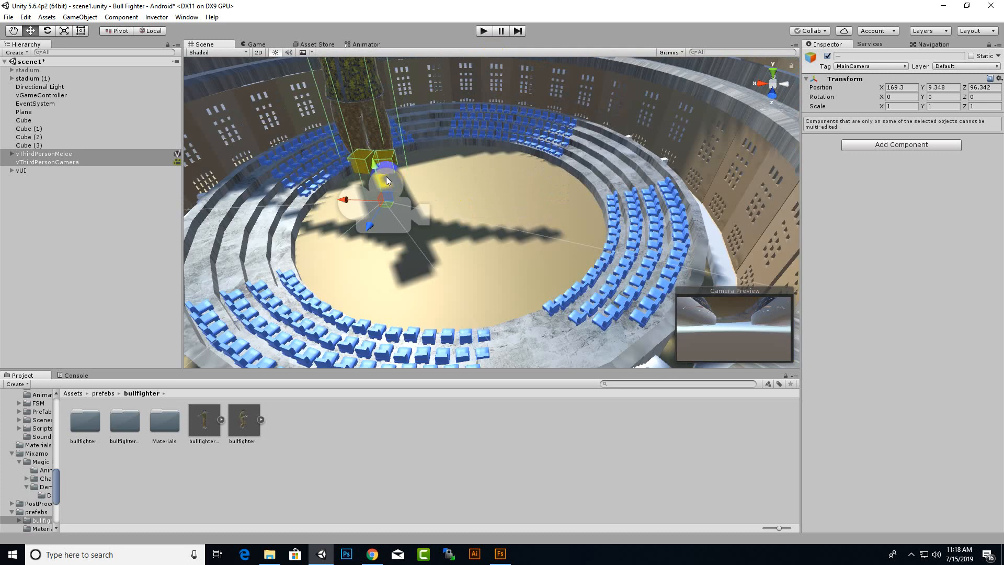
drag(387, 181, 381, 153)
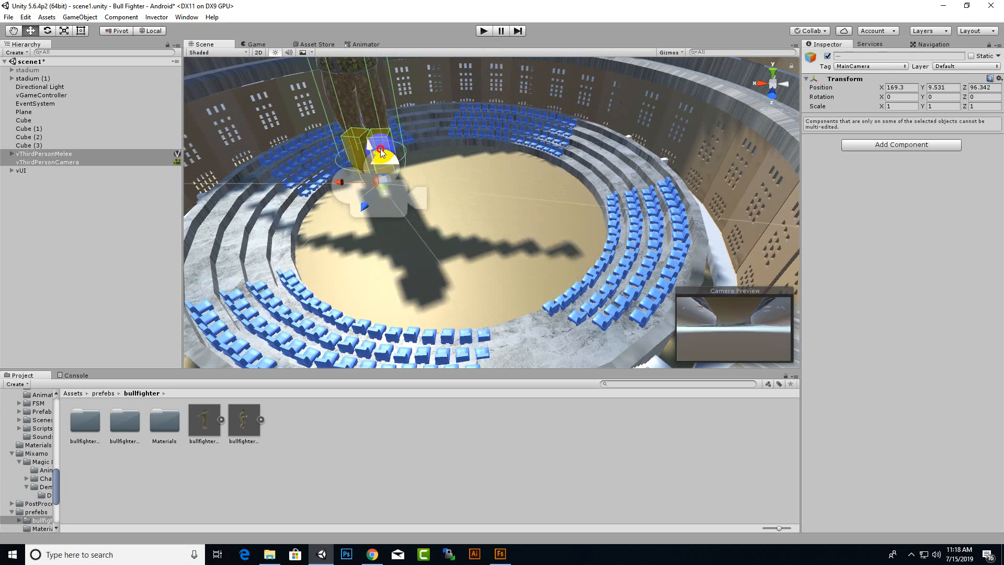
double_click(44, 80)
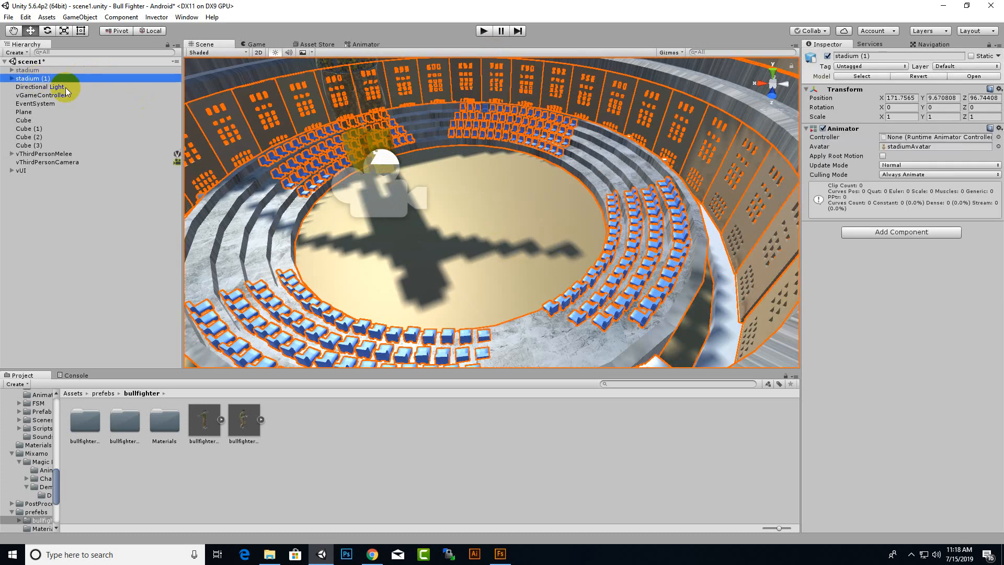
scroll(429, 220, up, 4)
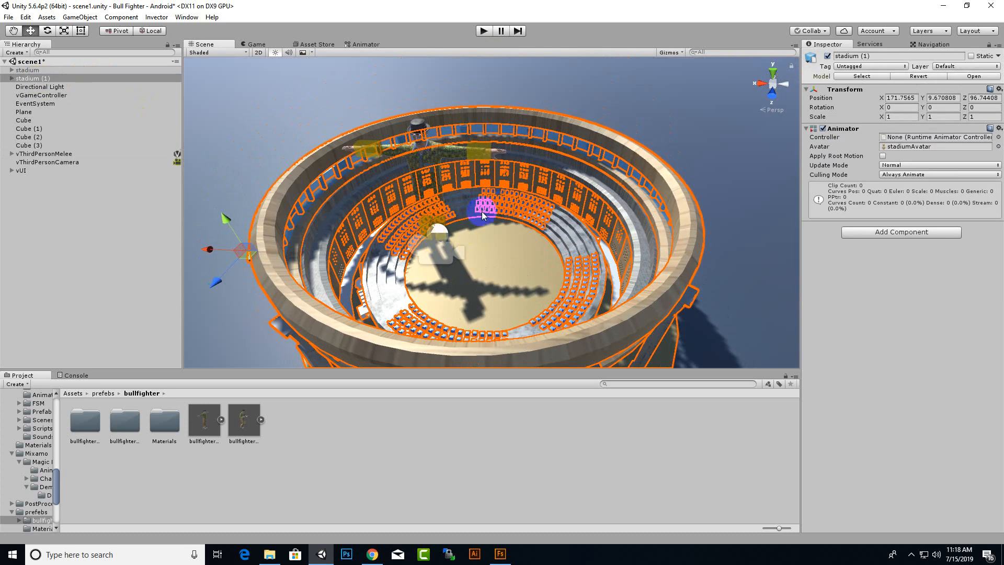
scroll(504, 204, down, 4)
scroll(456, 179, up, 4)
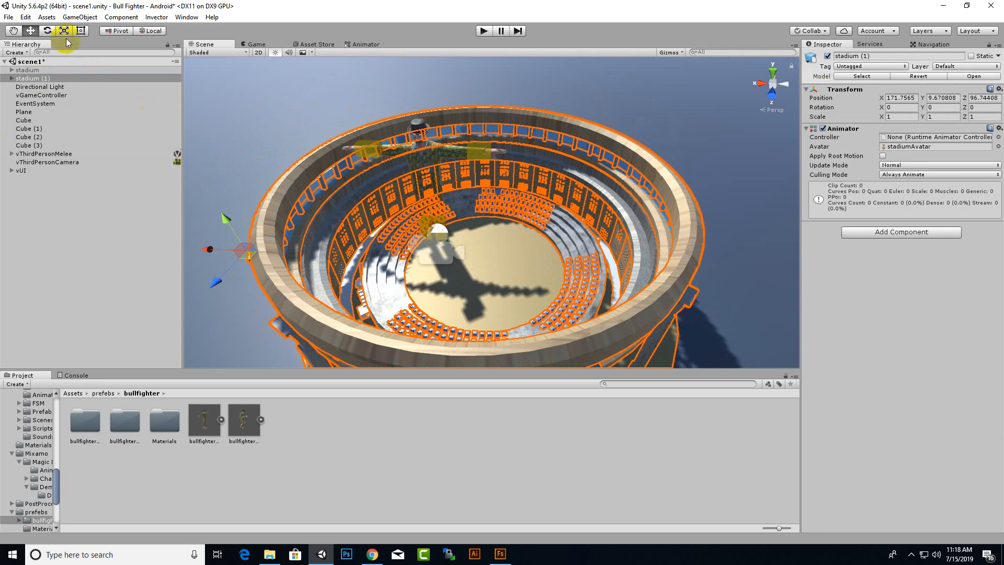
click(63, 31)
scroll(479, 277, down, 3)
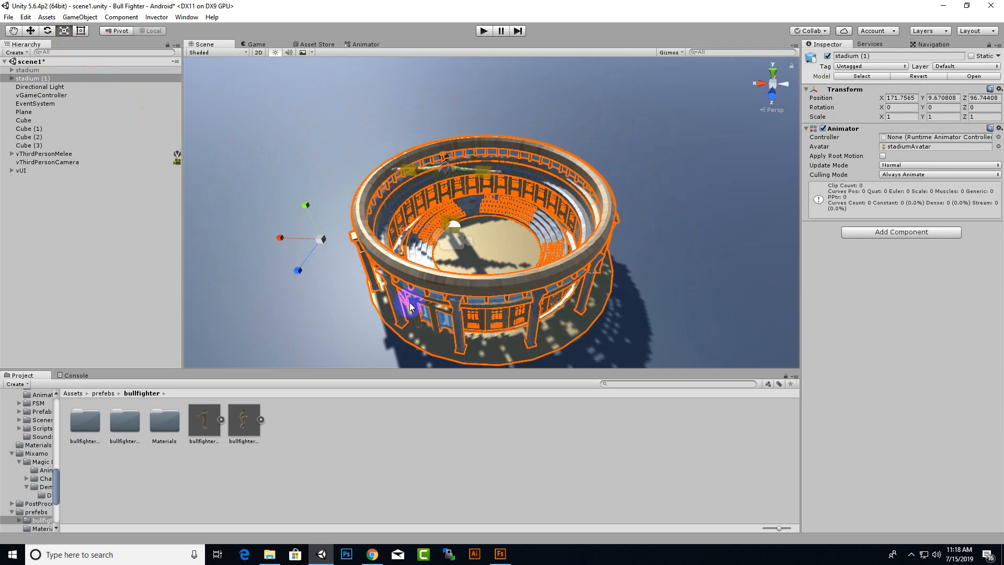
drag(329, 239, 358, 160)
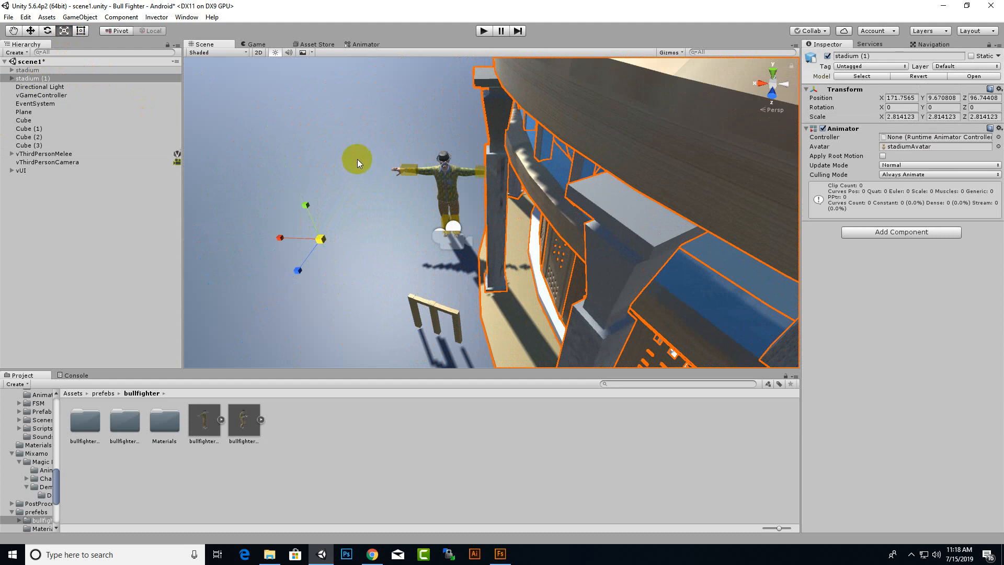
key(ctrl+z)
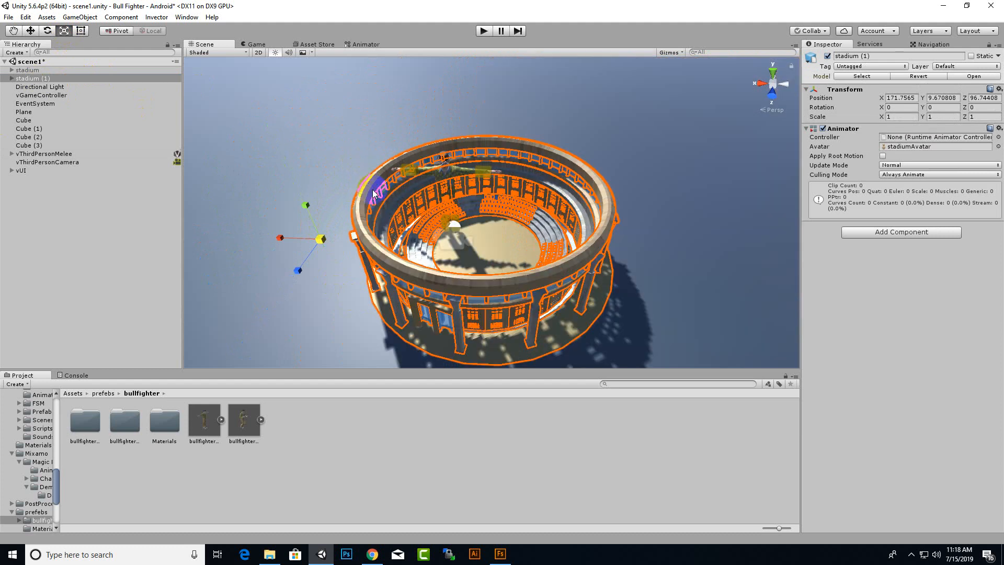
scroll(434, 347, down, 5)
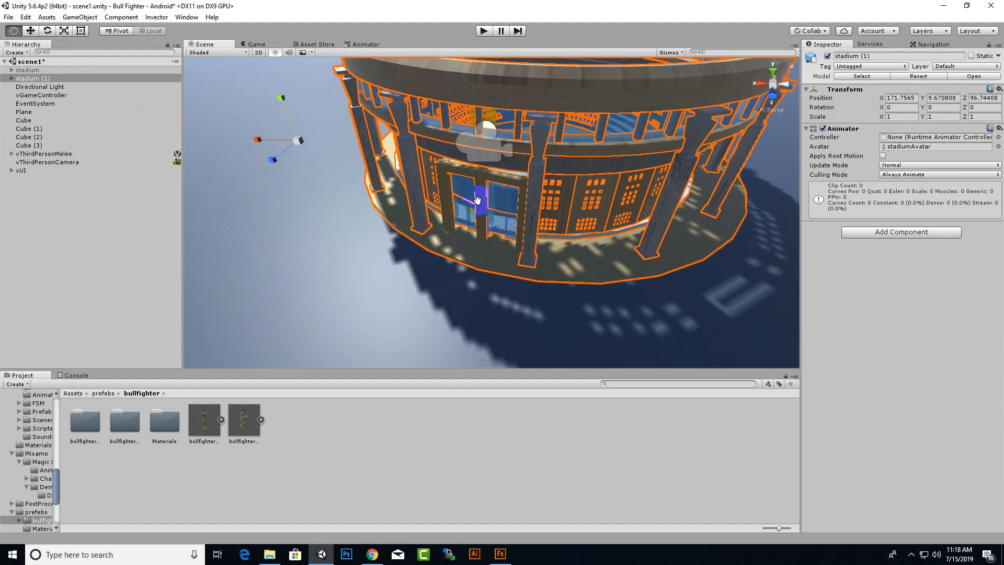
double_click(28, 144)
Step: Parent Cube through Cube (3) under stadium (1)
ctrl+click(32, 138)
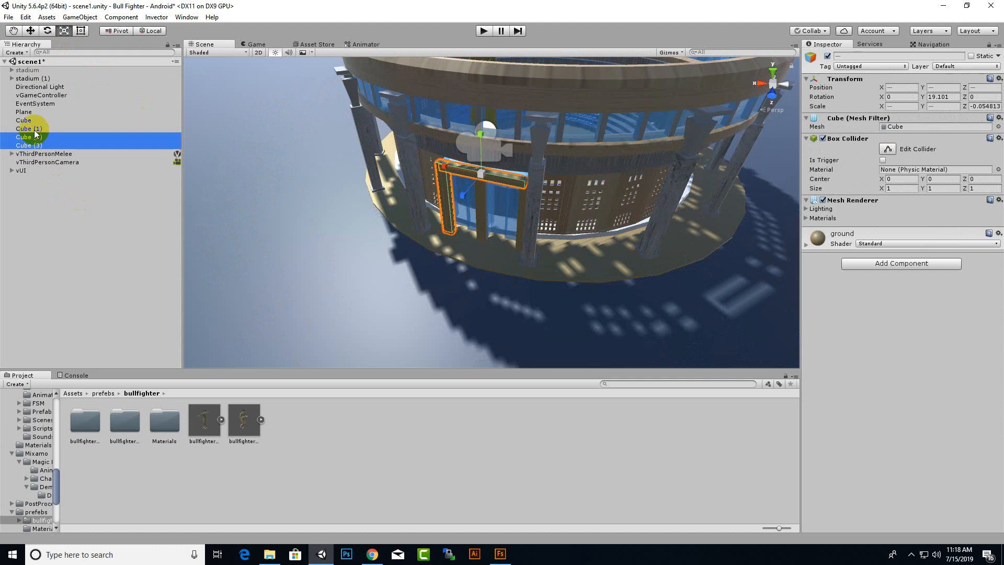
ctrl+click(31, 129)
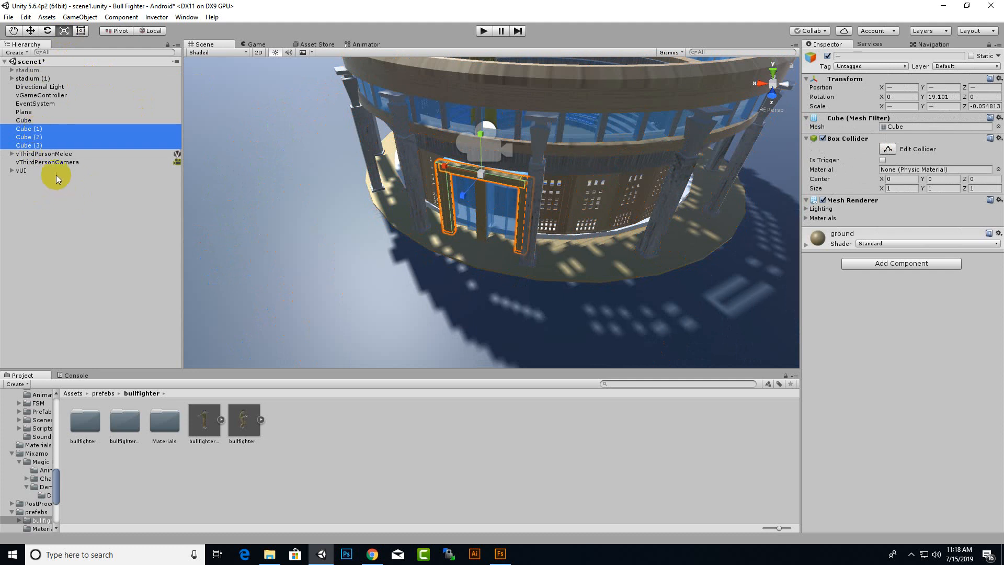
ctrl+click(25, 119)
drag(34, 129, 42, 79)
Step: Scale stadium (1) uniformly up to about 2.11
scroll(103, 189, up, 3)
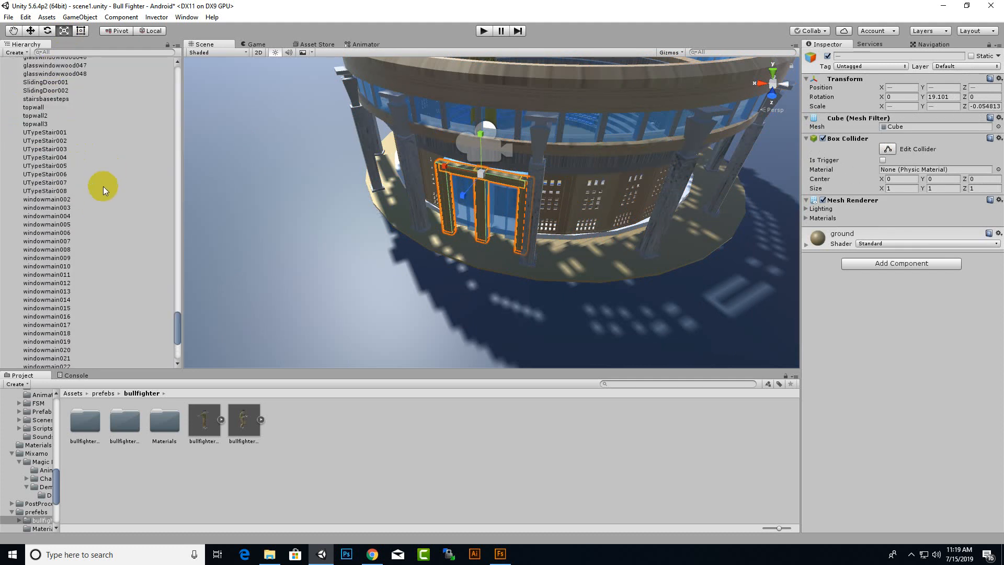
drag(177, 313, 174, 76)
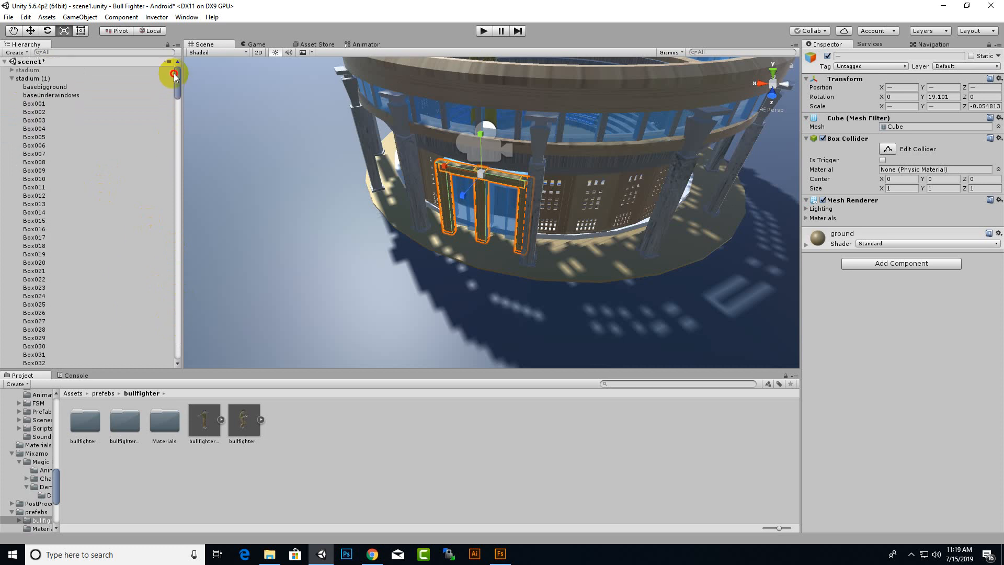
double_click(44, 79)
drag(356, 164, 418, 260)
Step: Scale stadium (1) up to about 30.55 on every axis and move it to Position X 265
scroll(440, 247, down, 2)
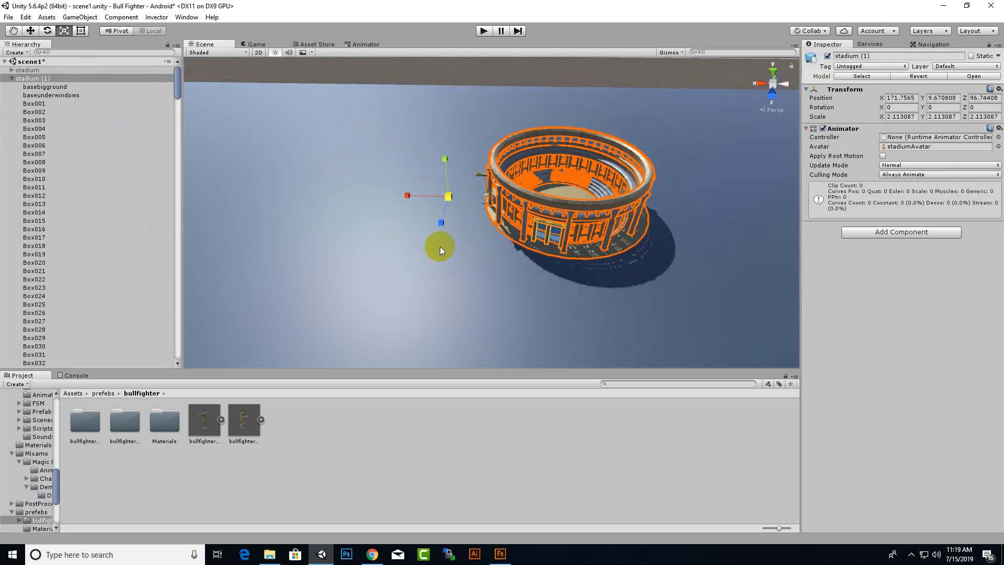
drag(448, 200, 500, 172)
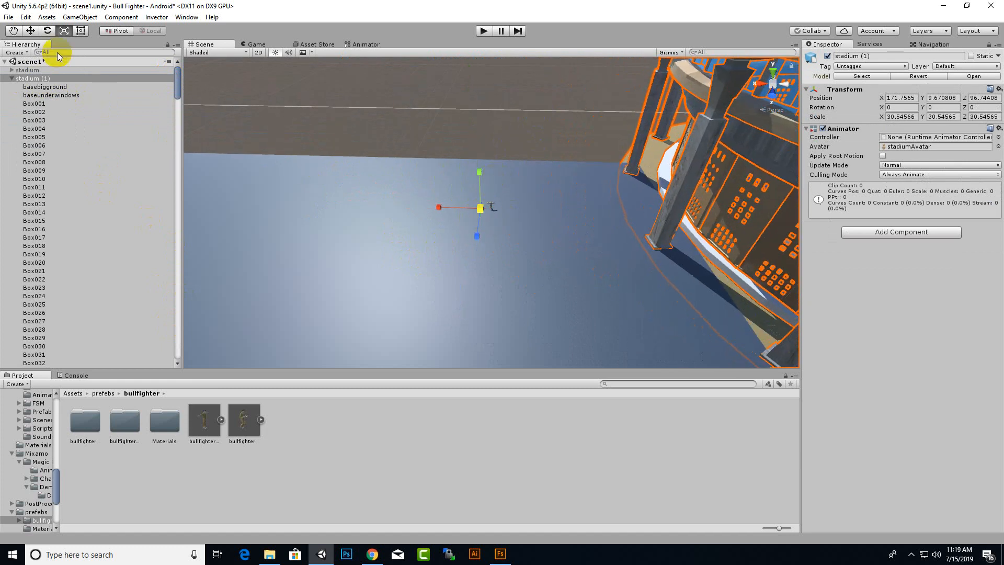
click(31, 30)
drag(441, 210, 59, 209)
scroll(441, 246, down, 10)
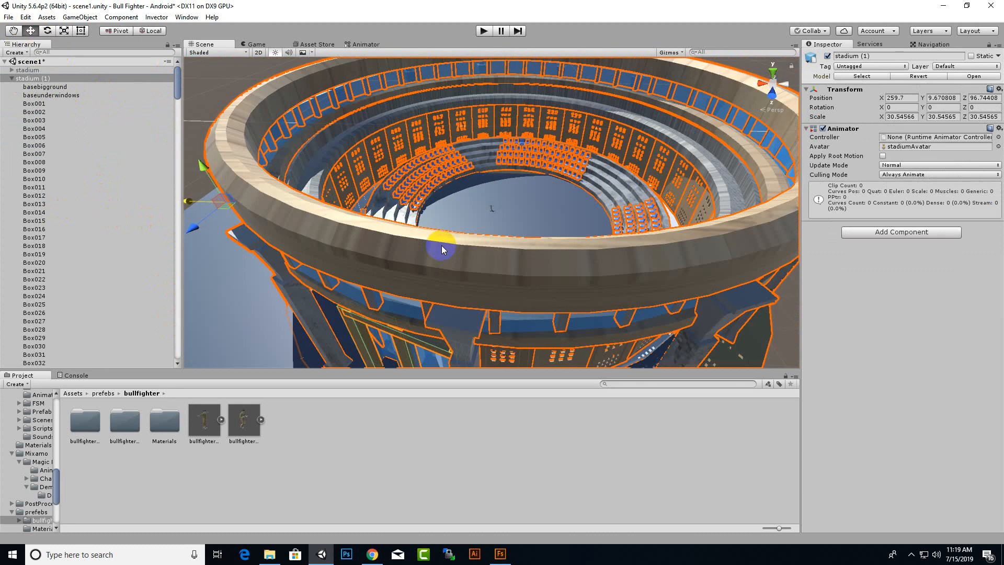
middle_drag(501, 248, 456, 288)
scroll(450, 281, up, 5)
scroll(450, 277, up, 6)
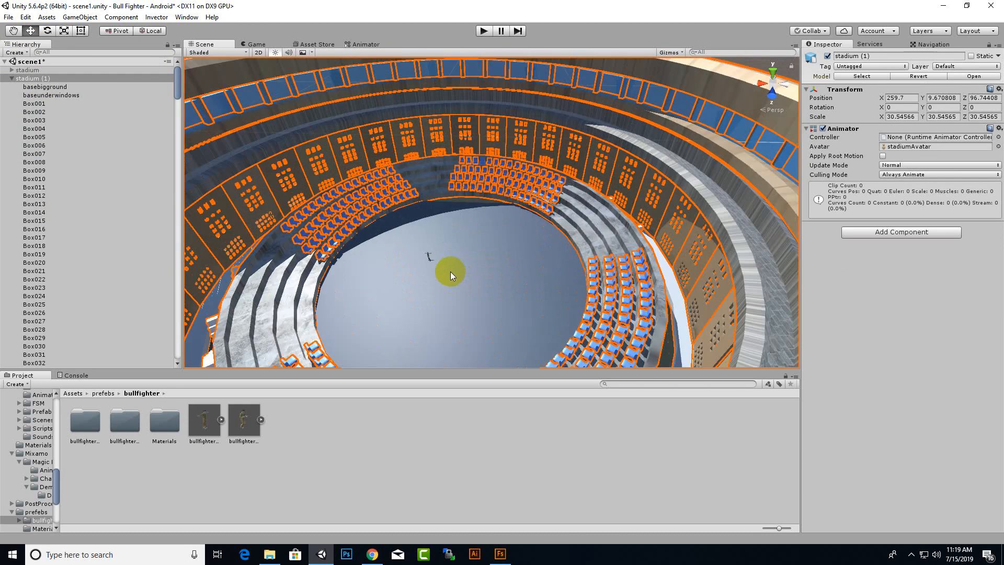
scroll(478, 262, down, 3)
scroll(478, 262, down, 4)
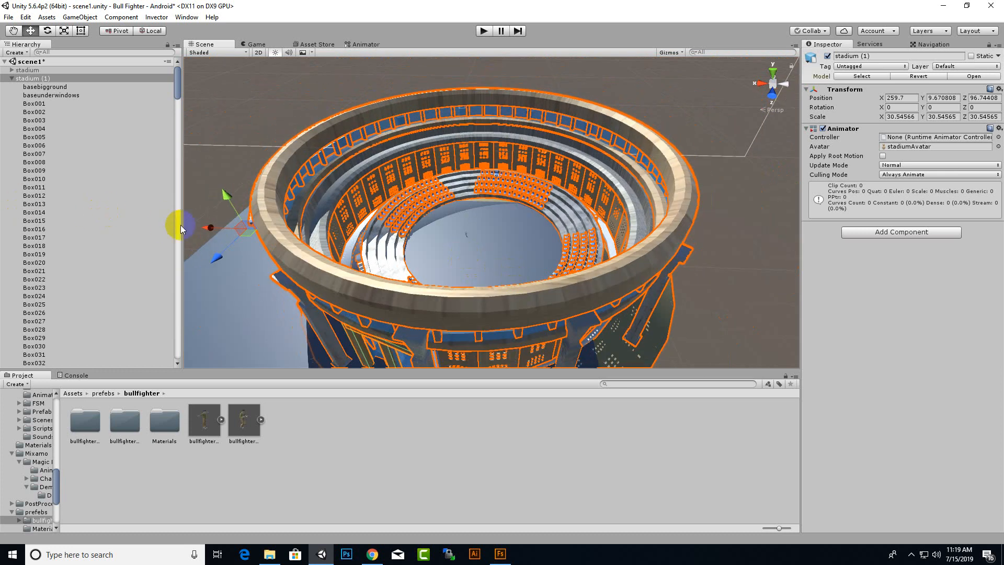
drag(204, 229, 203, 240)
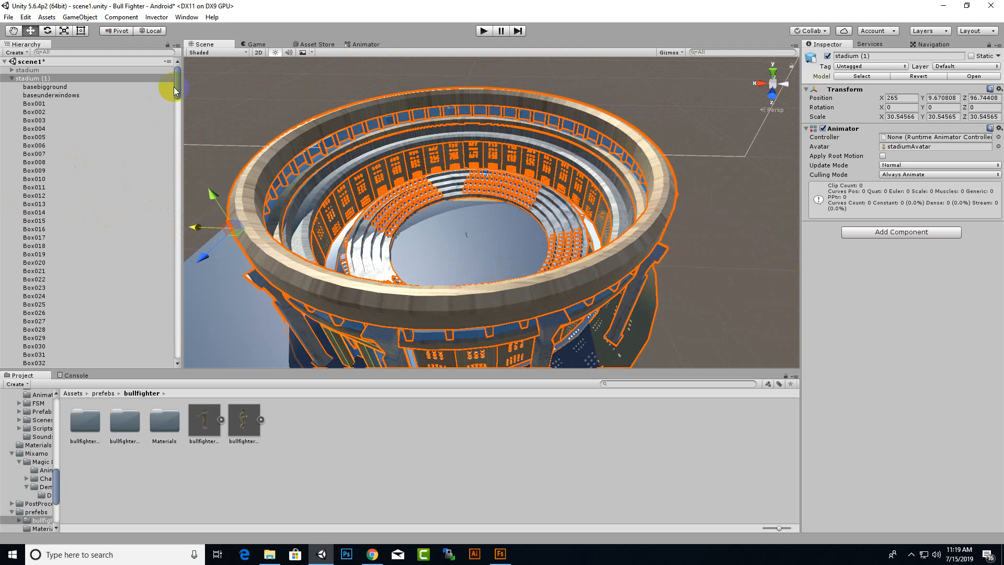
drag(175, 89, 173, 347)
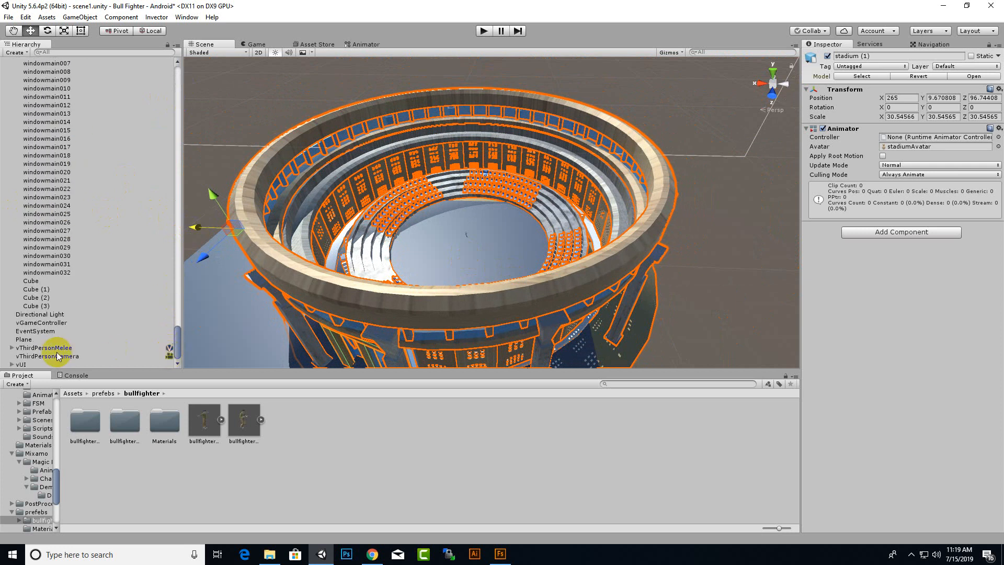
Step: Select the vThirdPersonMelee character and frame it in the Scene view
click(52, 348)
key(f)
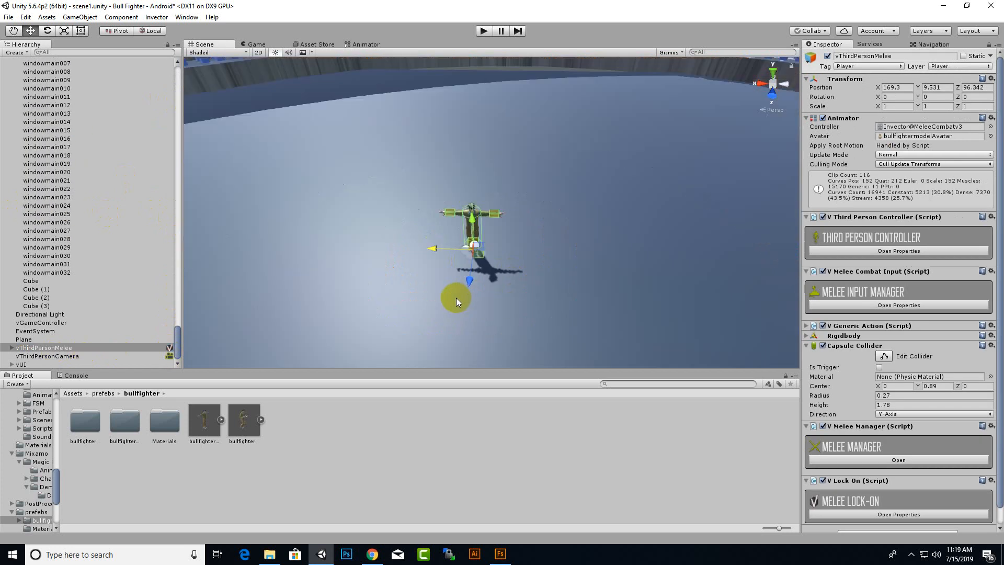
mouse_move(486, 256)
mouse_down()
mouse_move(485, 222)
mouse_move(483, 282)
mouse_move(488, 246)
mouse_up()
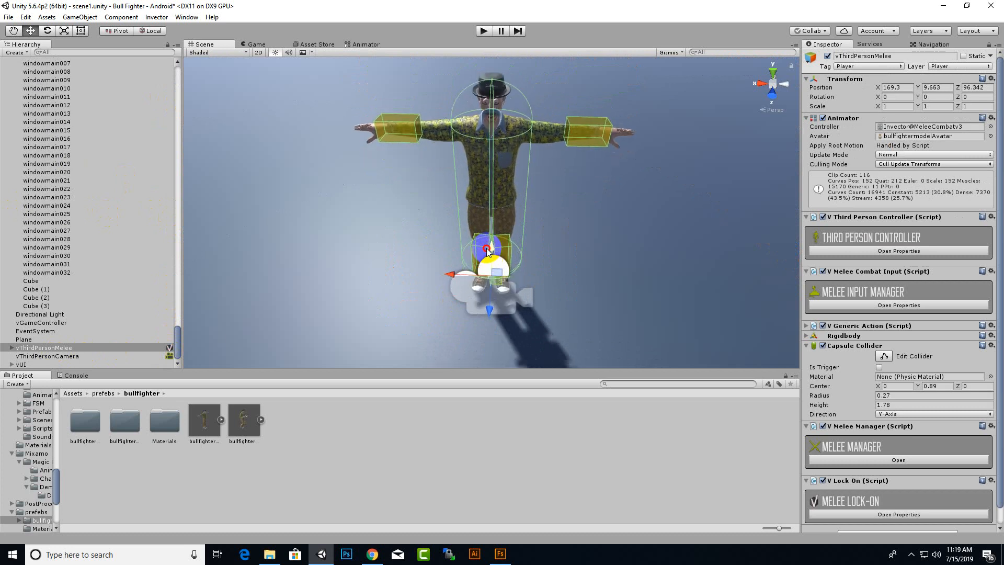
scroll(494, 105, up, 5)
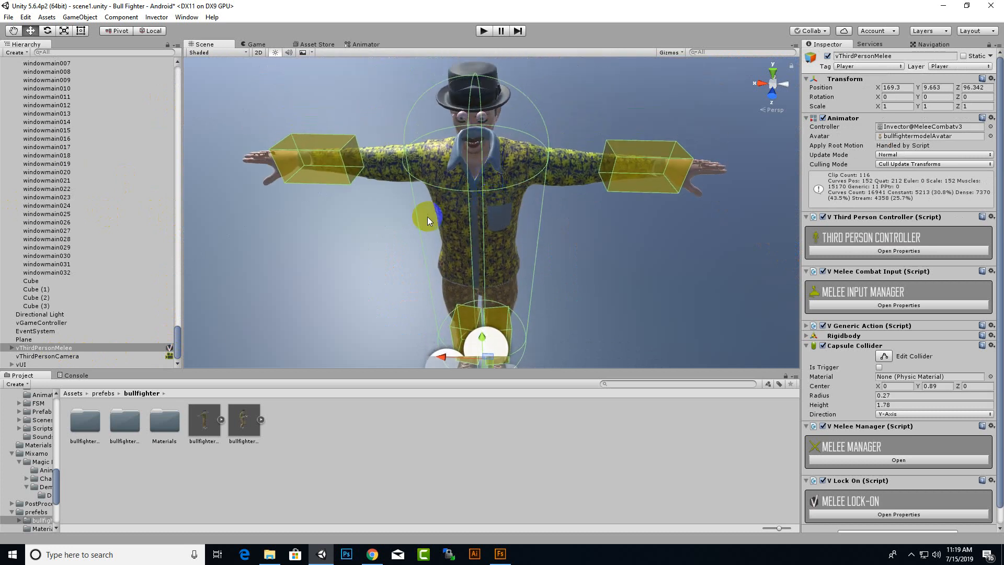
alt+drag(347, 211, 461, 189)
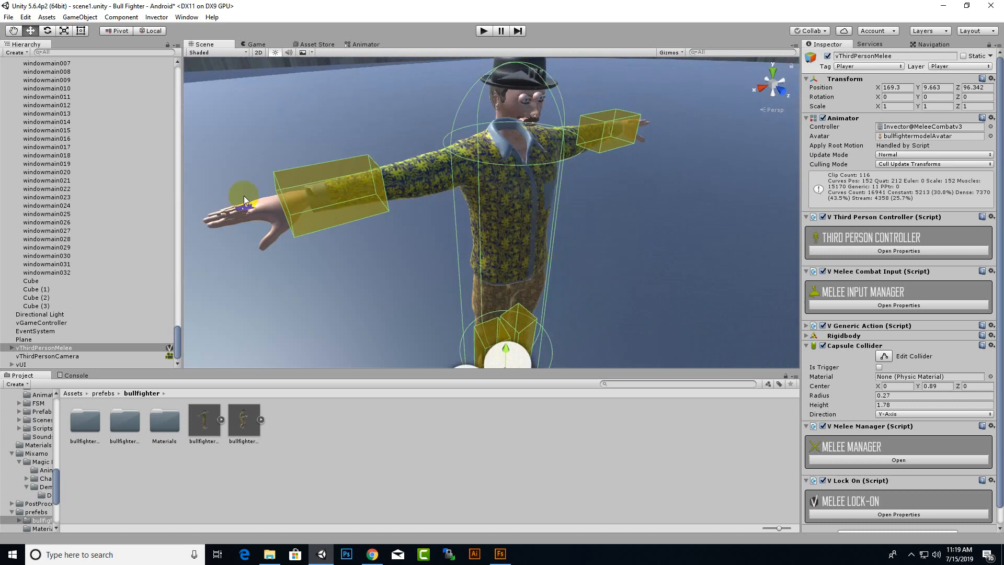
Step: Rename the vThirdPersonMelee object to bullfighter and select its Body mesh
right_click(25, 351)
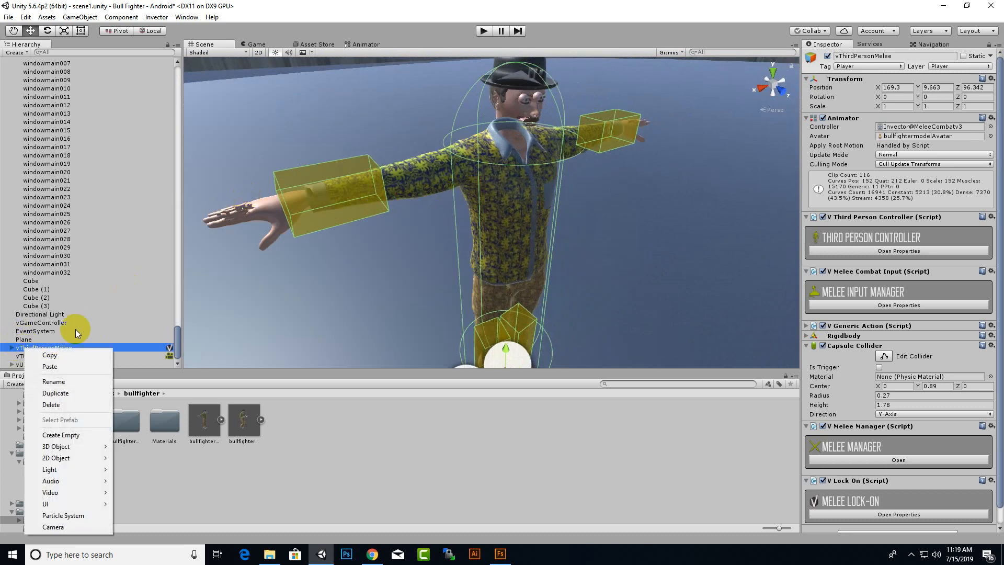
click(67, 385)
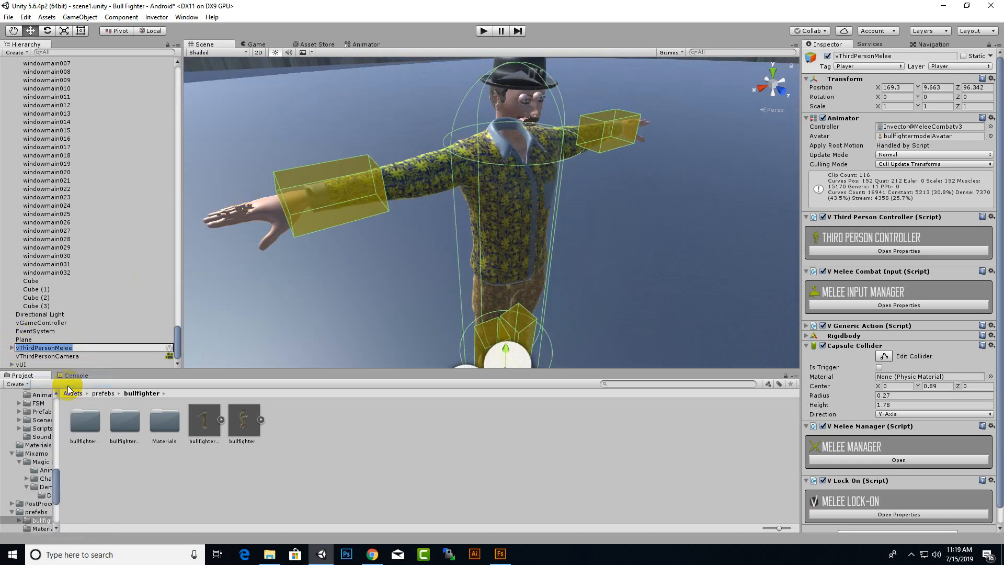
text(bullfighter)
key(Return)
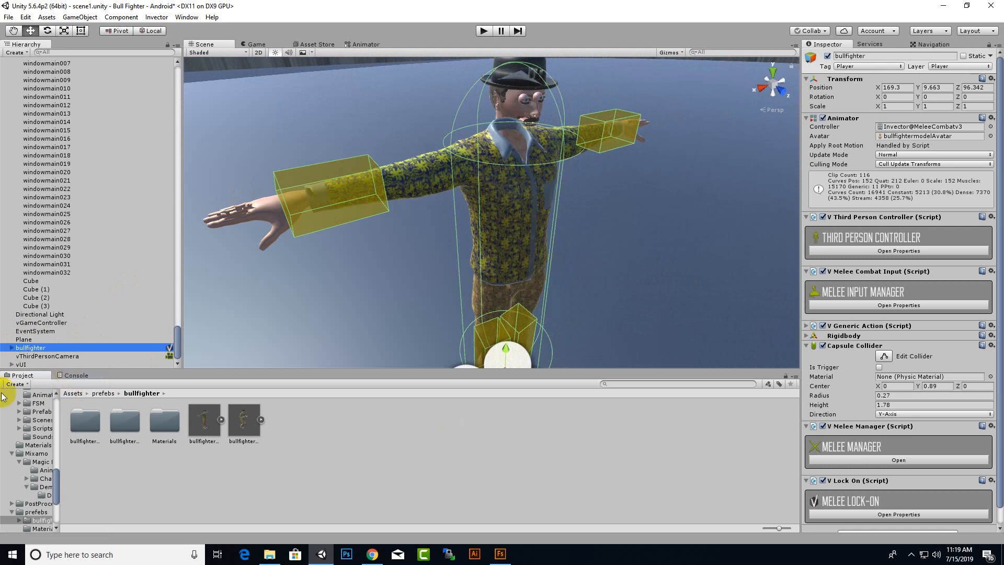
click(30, 356)
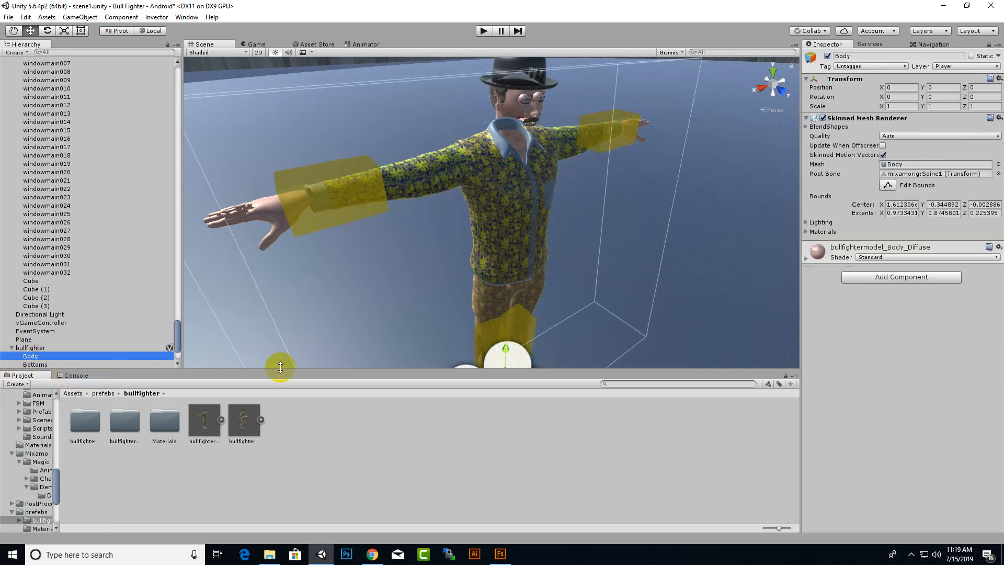
Step: Change the Body material's Rendering Mode from Transparent to Opaque
click(806, 258)
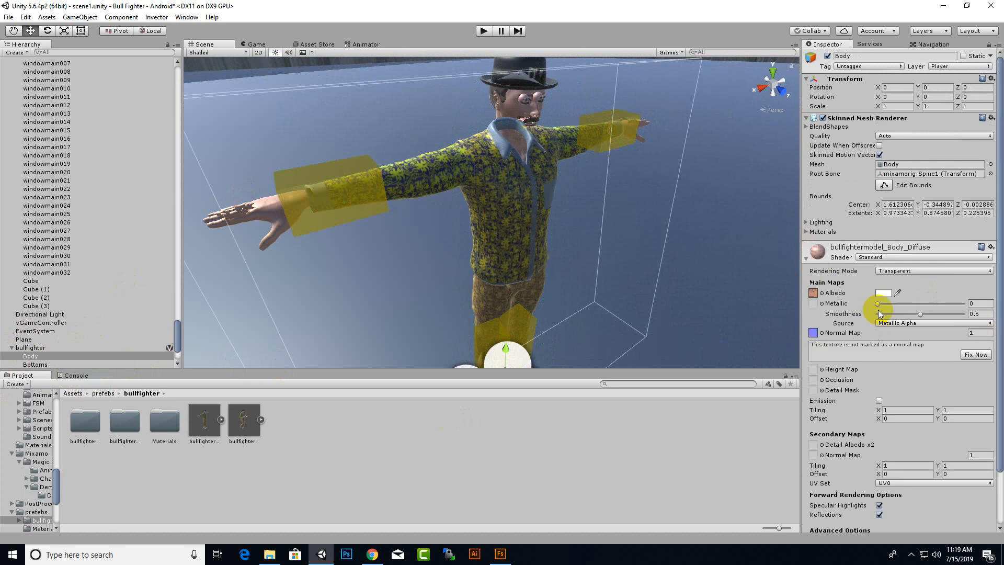
click(911, 271)
click(908, 283)
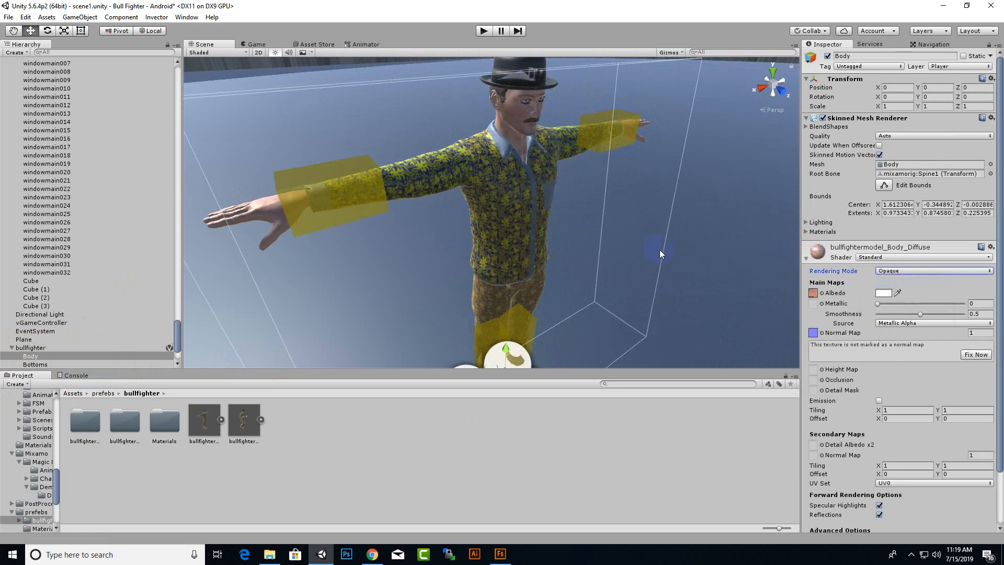
Step: Check the shirt up close in the Scene view, then open the second bullfighter folder
alt+right_drag(660, 249, 562, 111)
middle_drag(561, 111, 540, 230)
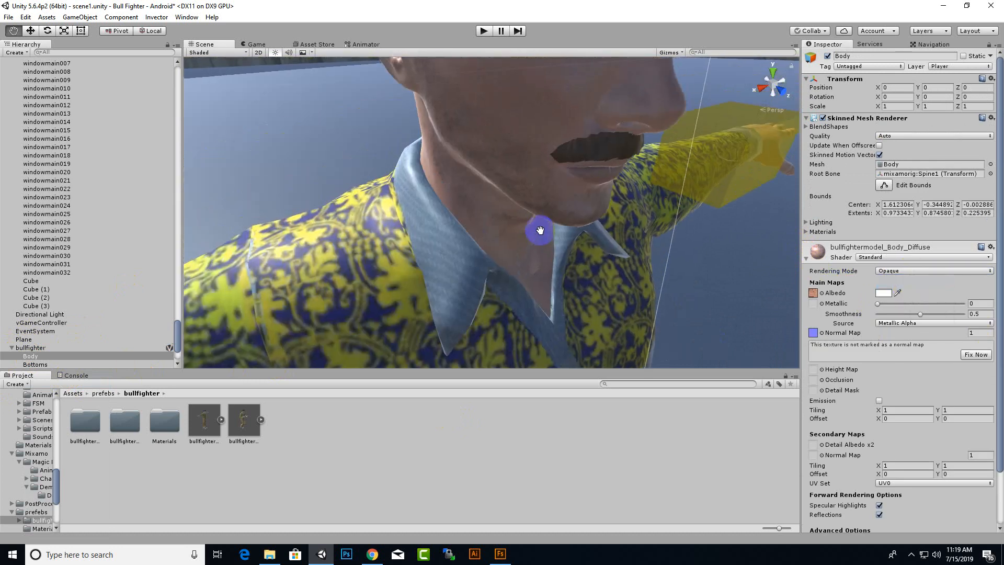
scroll(539, 238, down, 5)
middle_drag(544, 267, 538, 245)
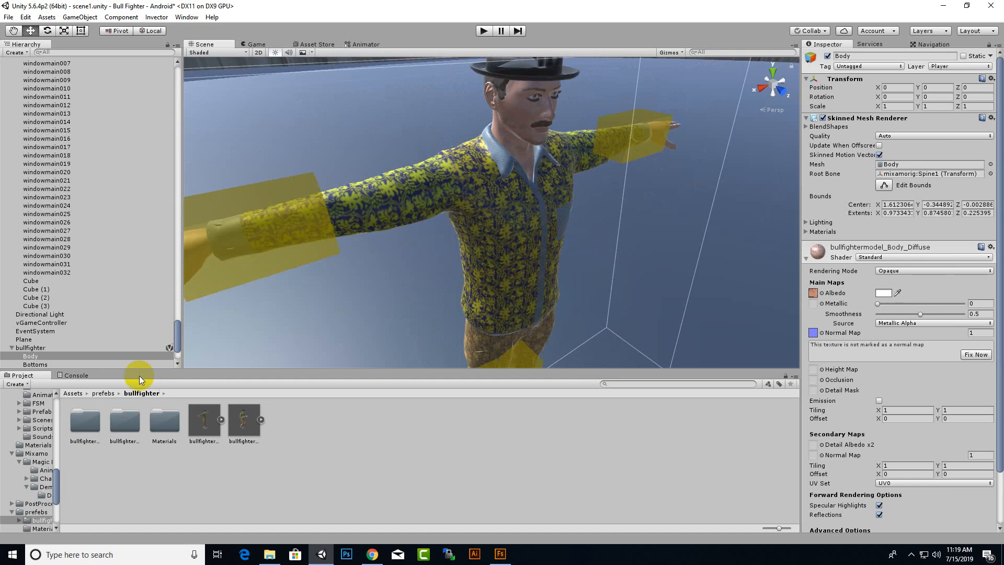
double_click(128, 432)
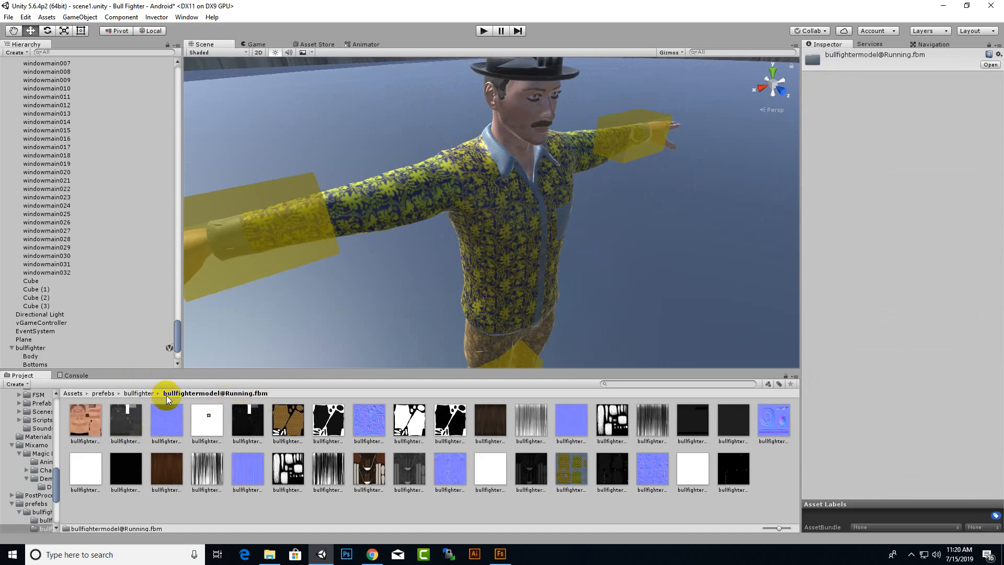
Step: Open the bullfightermodel.fbm folder and apply the first diffuse texture to the Body mesh
click(141, 394)
double_click(125, 419)
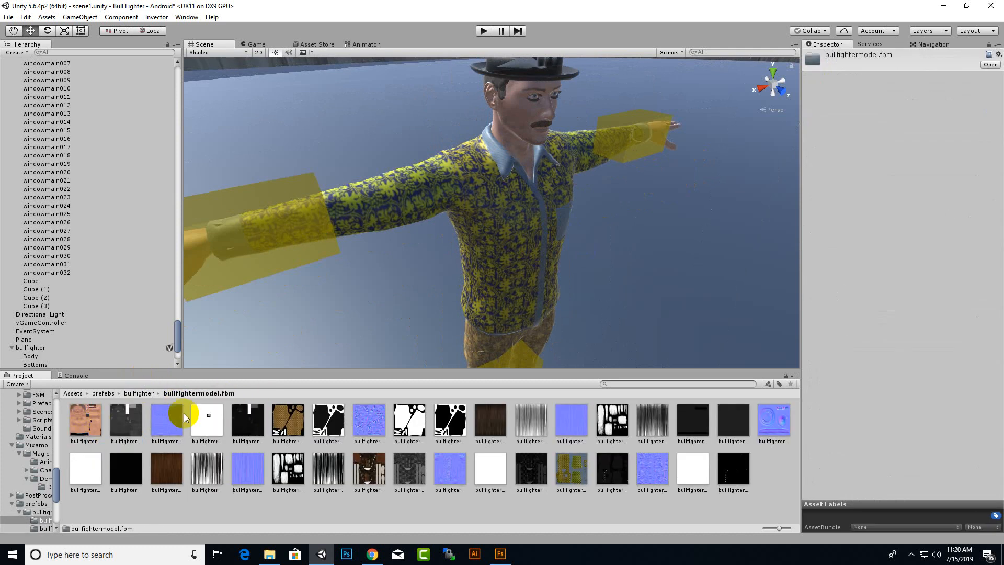
click(554, 188)
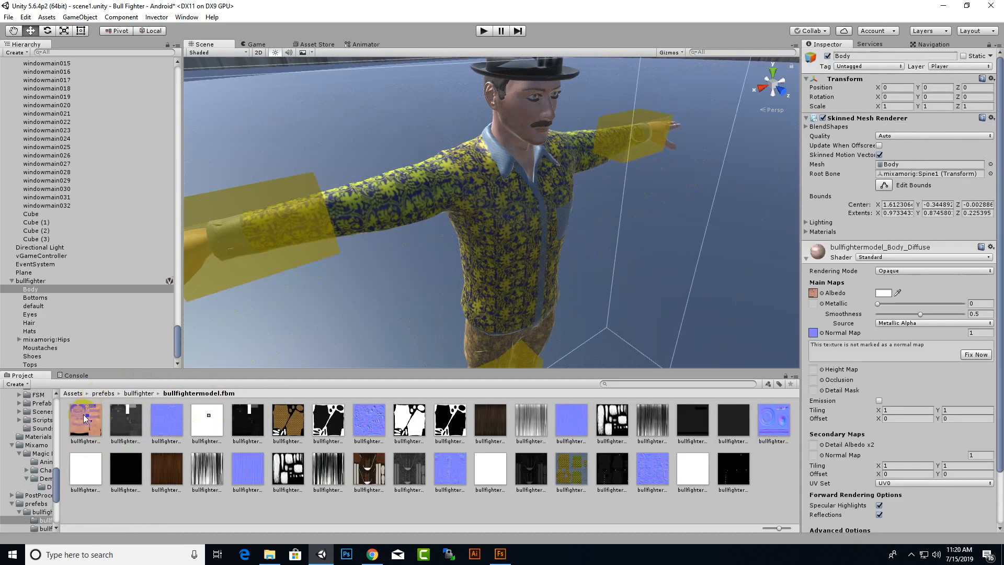
drag(85, 419, 492, 159)
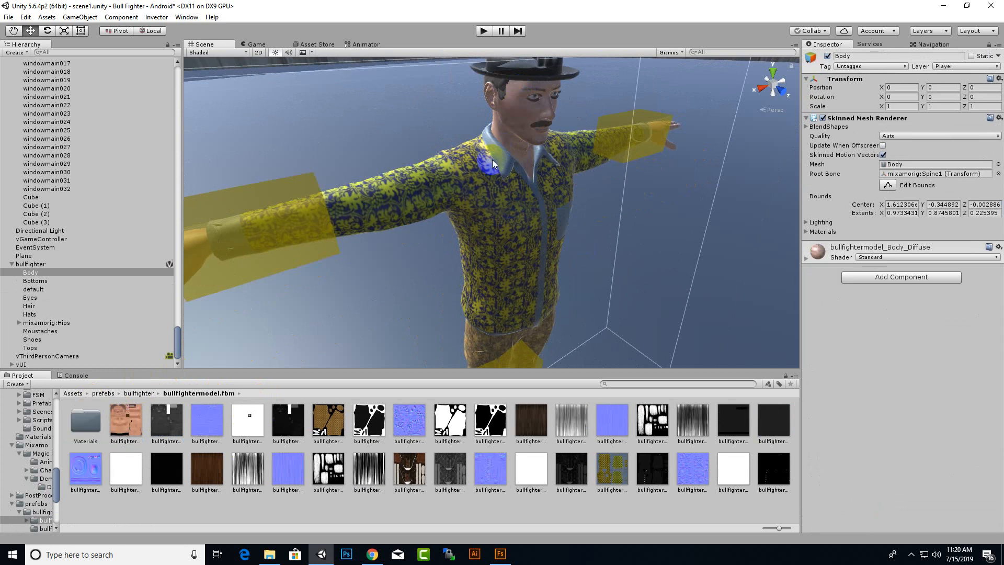
Step: Apply Shoes_Diffuse to the Shoes mesh and Top_Diffuse to the Tops mesh
click(61, 280)
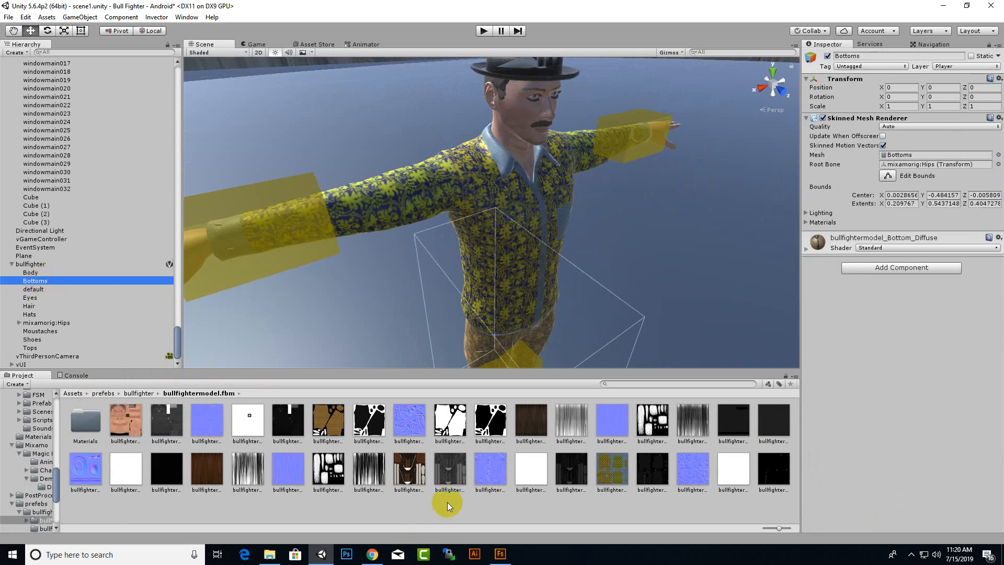
click(408, 480)
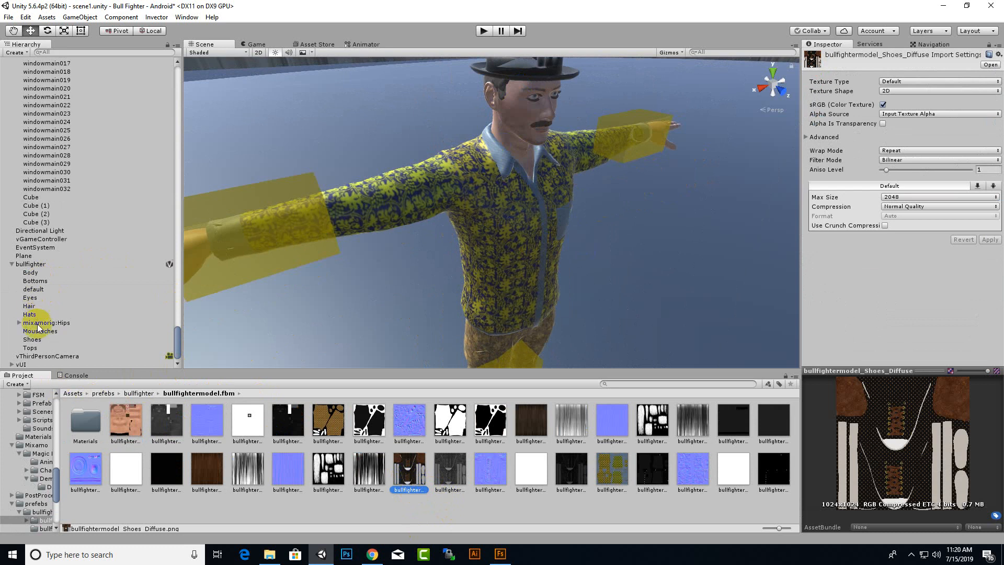
drag(405, 473, 30, 348)
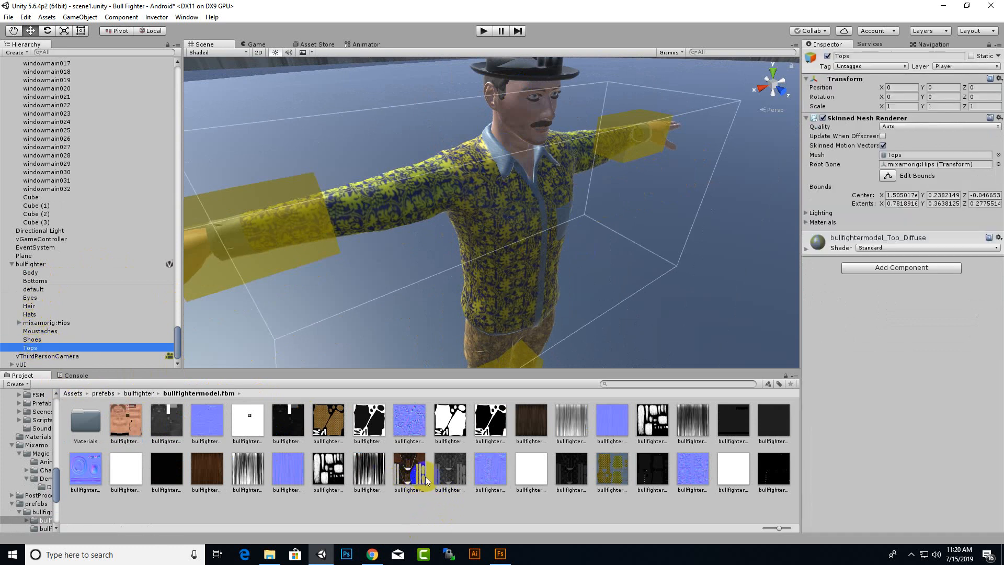
click(611, 471)
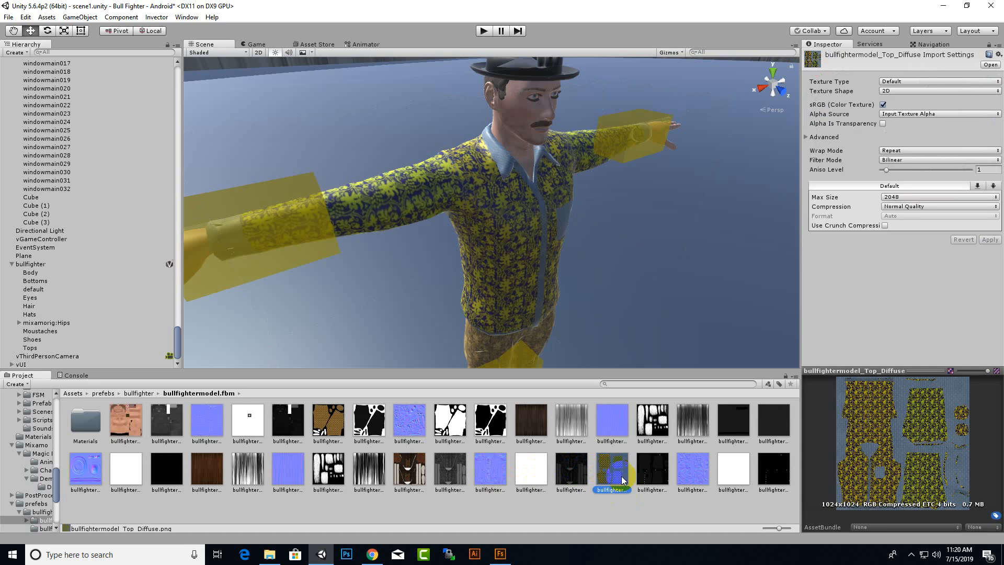
drag(622, 479, 32, 349)
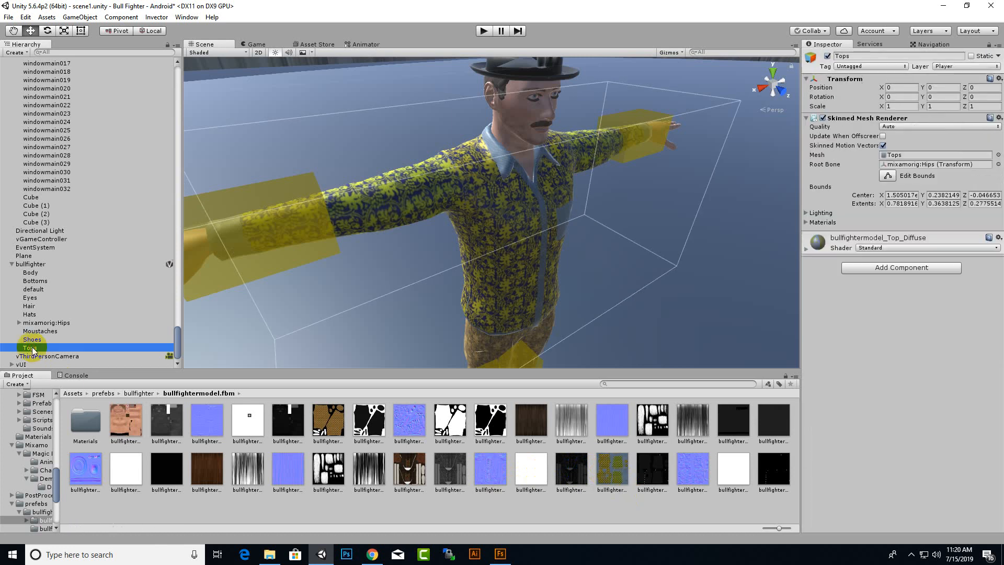
Step: Apply Bottom_Diffuse to the Bottoms mesh and Hair_Diffuse to the Hair mesh
click(59, 314)
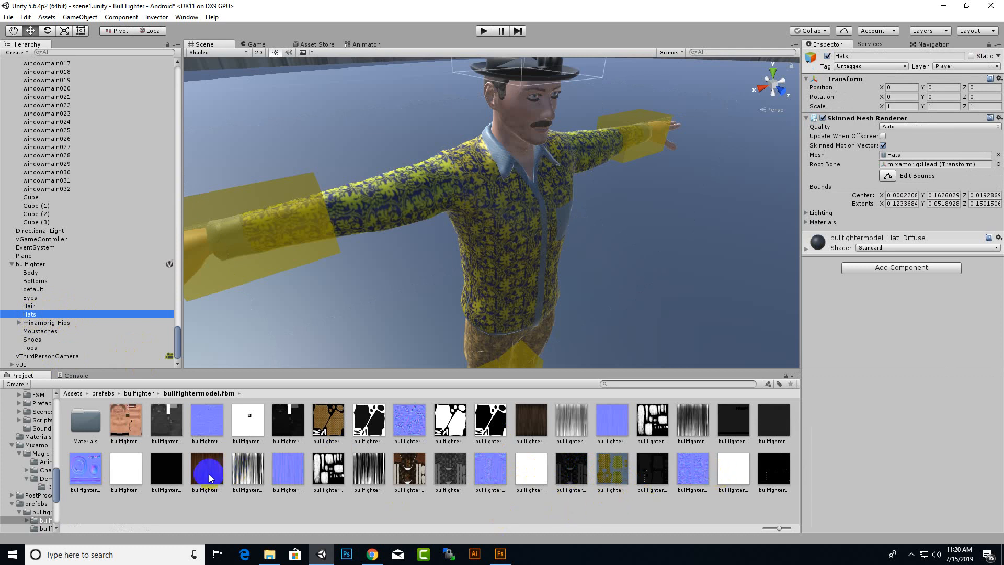
click(199, 494)
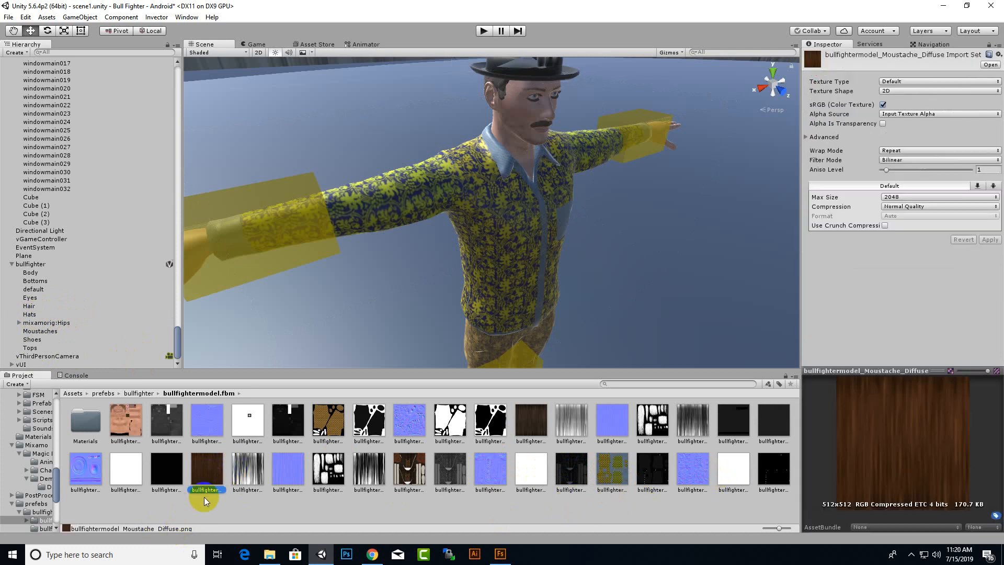
click(41, 332)
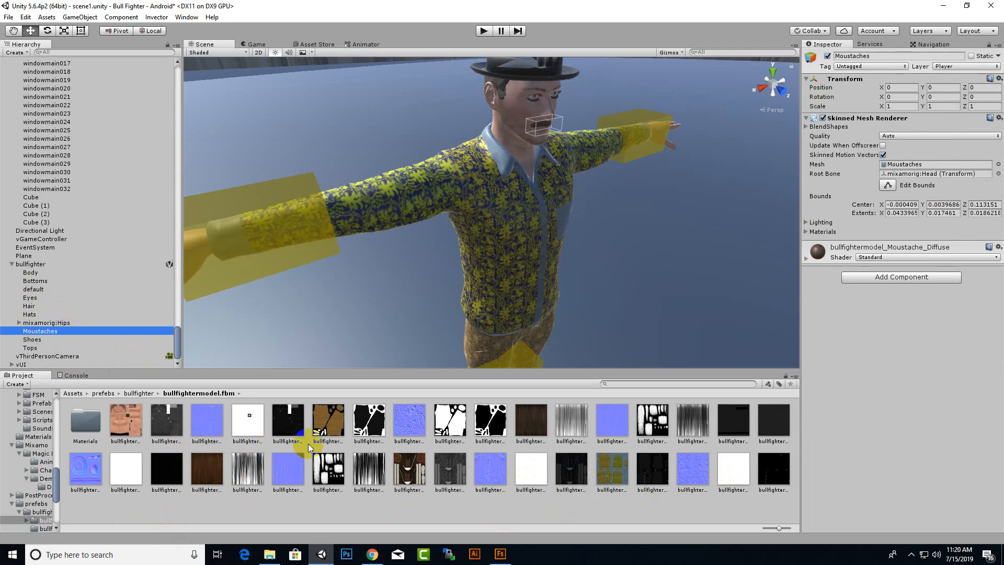
click(346, 434)
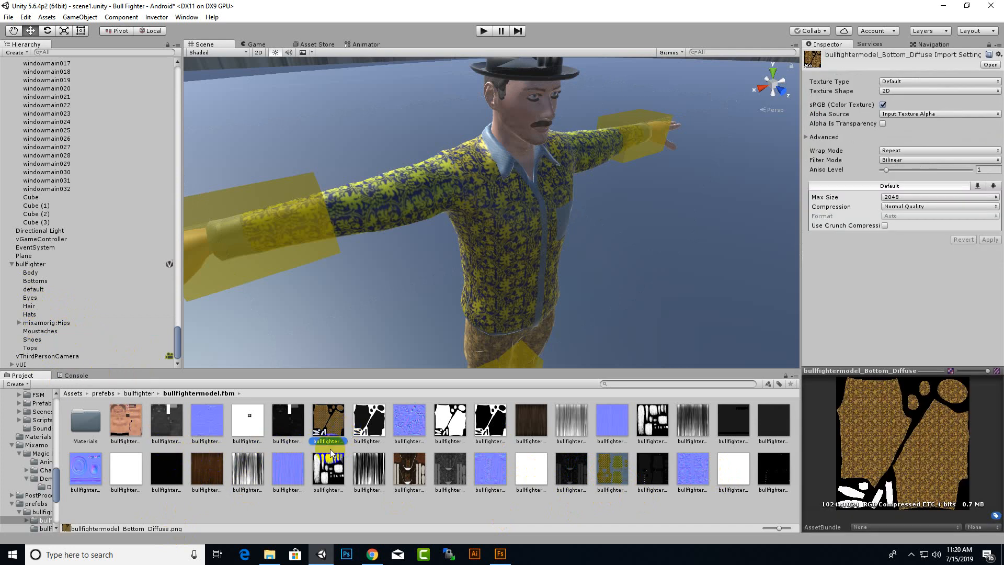
click(35, 281)
drag(334, 431, 45, 282)
click(532, 425)
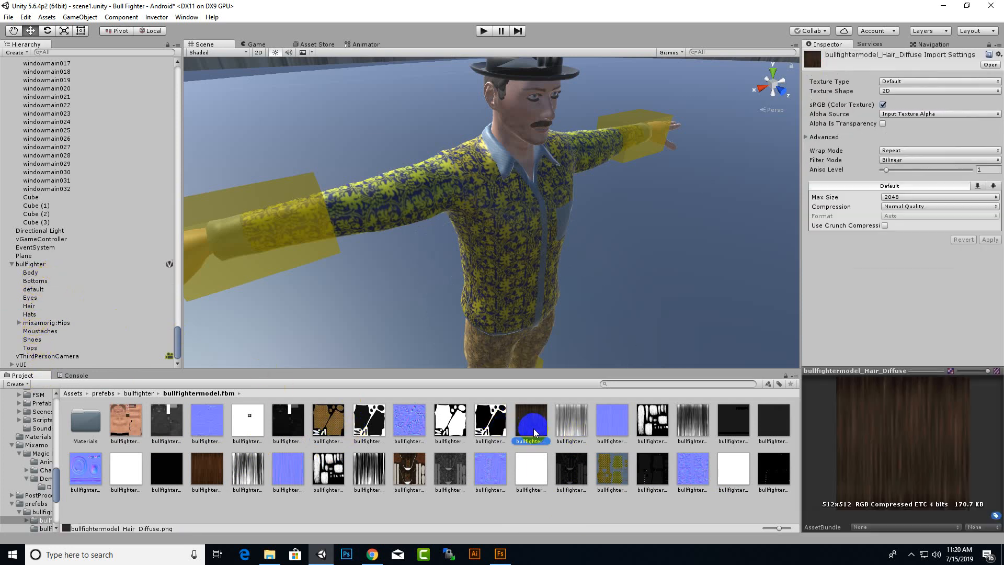
drag(535, 433, 33, 307)
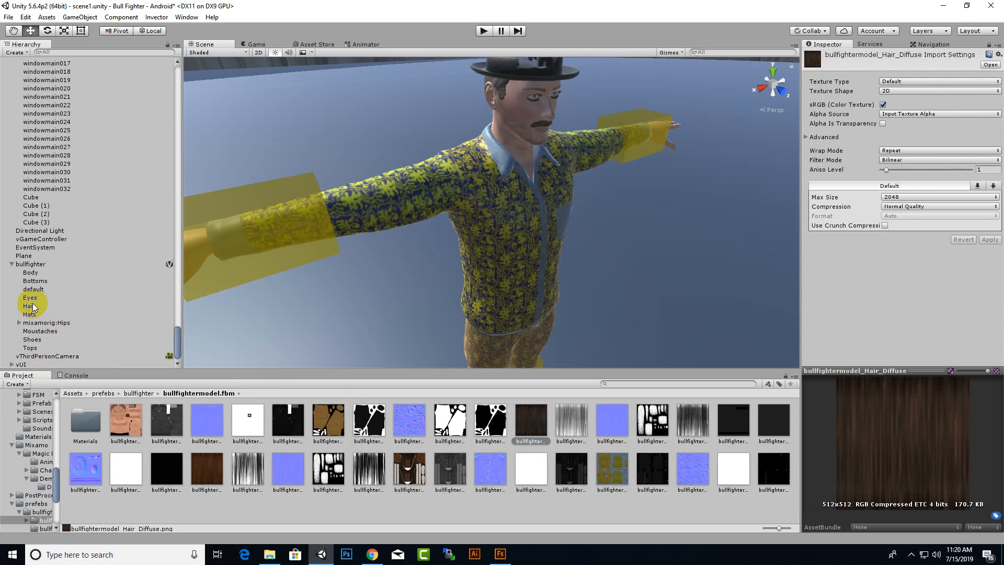
Step: Select the Eyes mesh near the face, try deleting it, and undo the deletion
click(32, 298)
scroll(441, 110, down, 3)
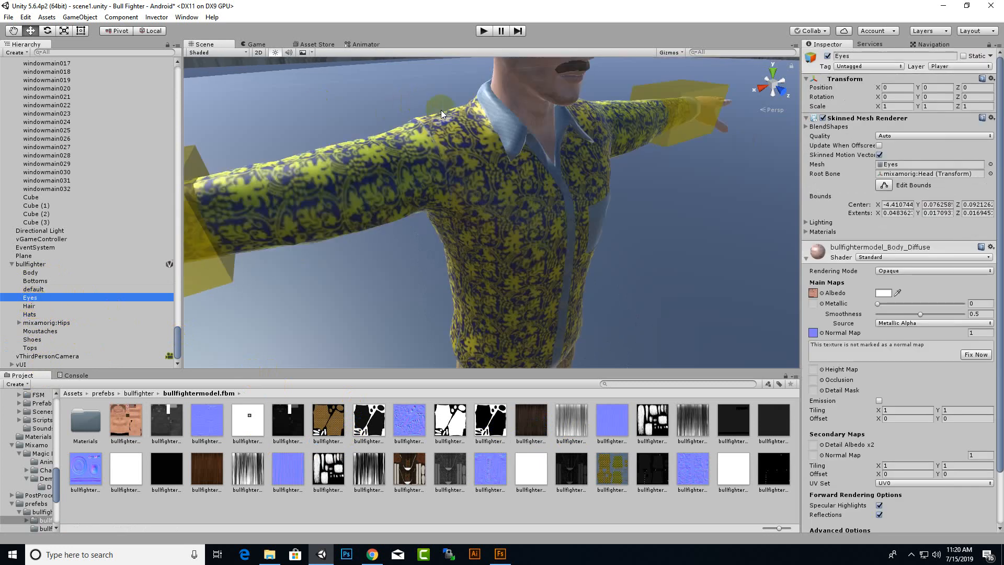
middle_drag(441, 110, 467, 163)
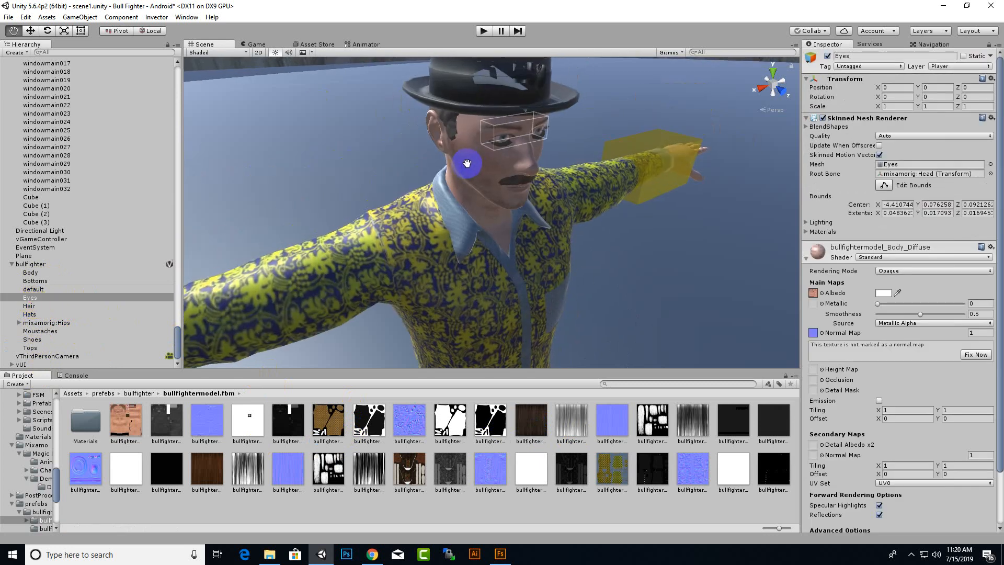
scroll(523, 114, up, 3)
middle_drag(523, 115, 497, 160)
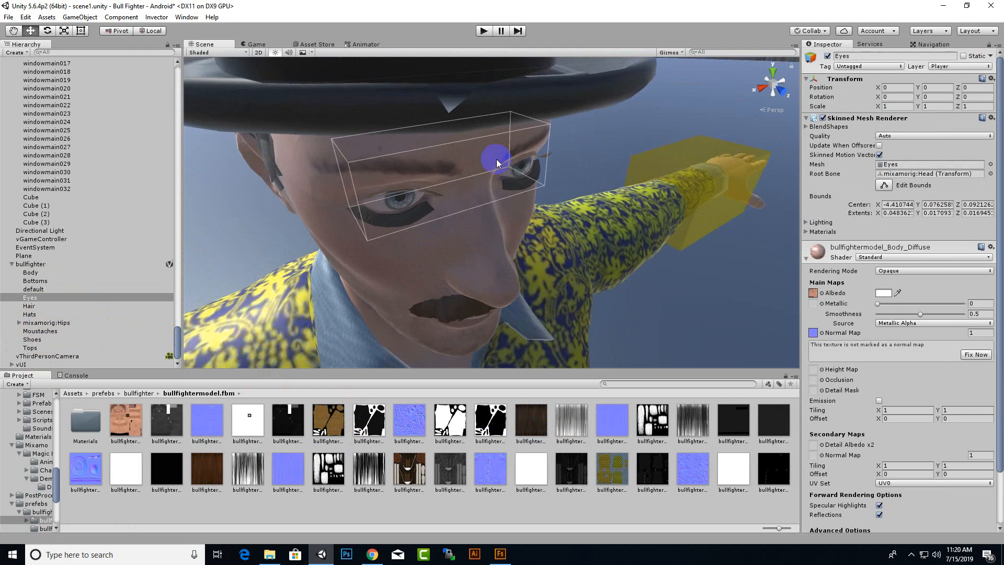
key(Delete)
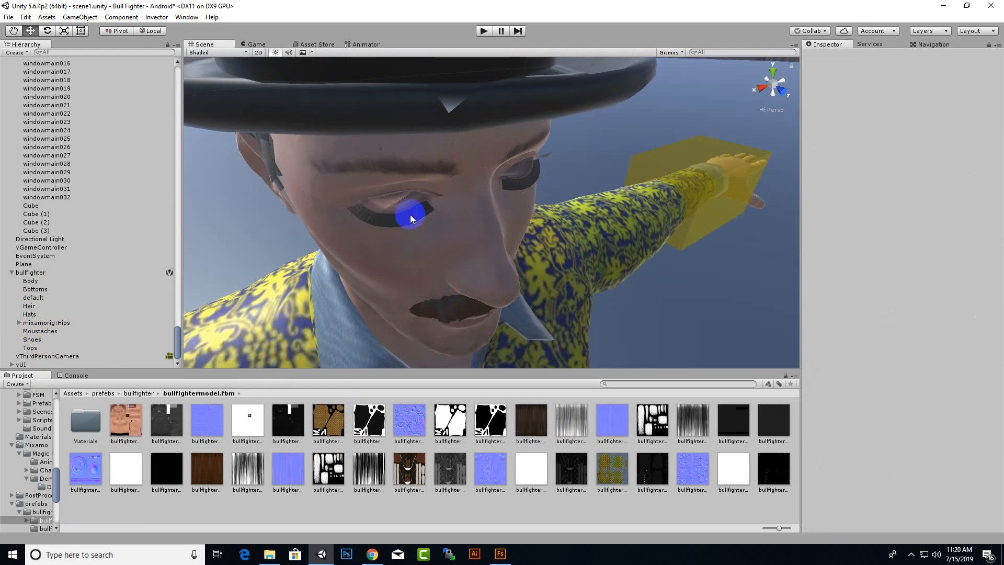
key(ctrl+z)
alt+drag(413, 213, 451, 198)
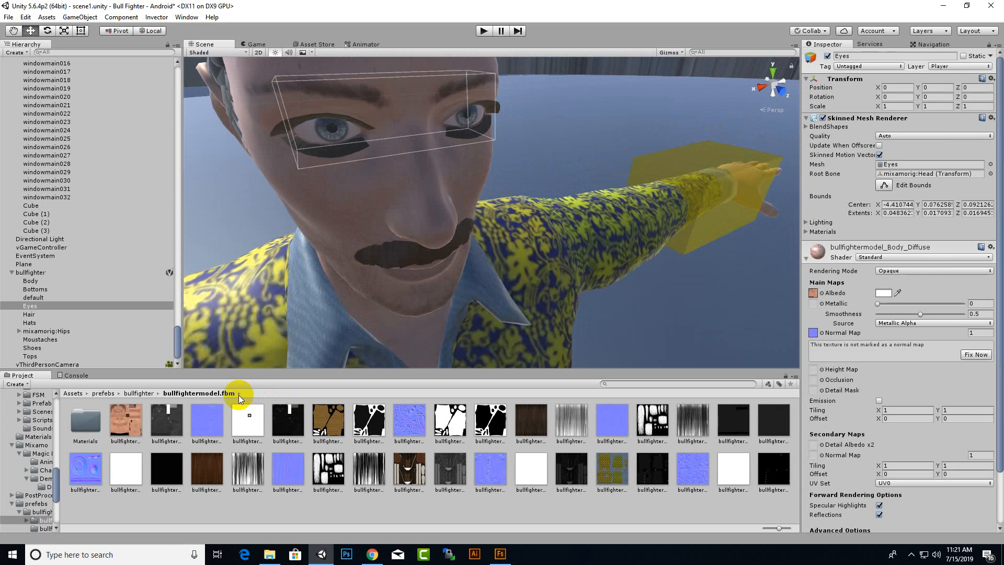
Step: Select the 'default' mesh around the eyes and delete it
click(453, 472)
click(451, 473)
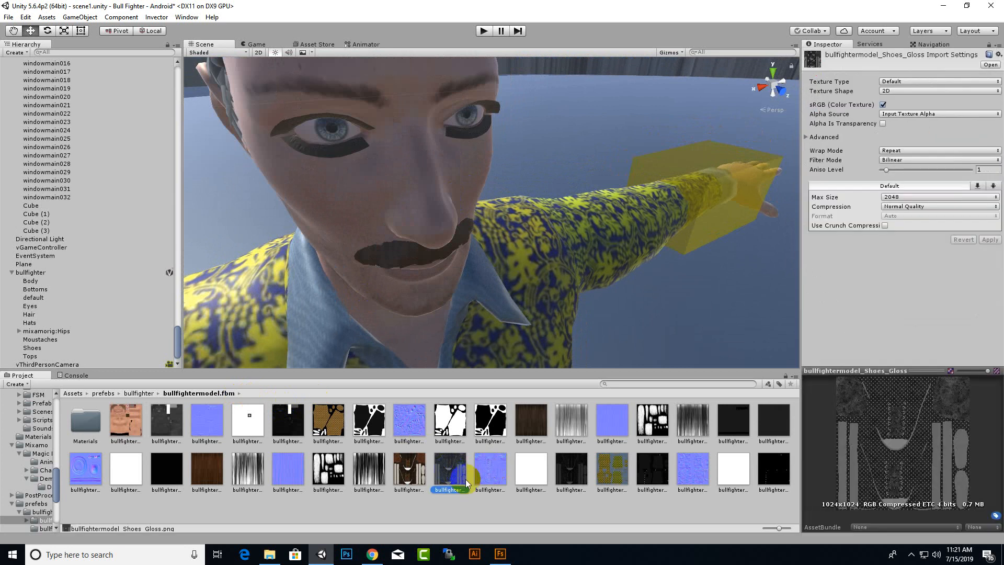
click(119, 429)
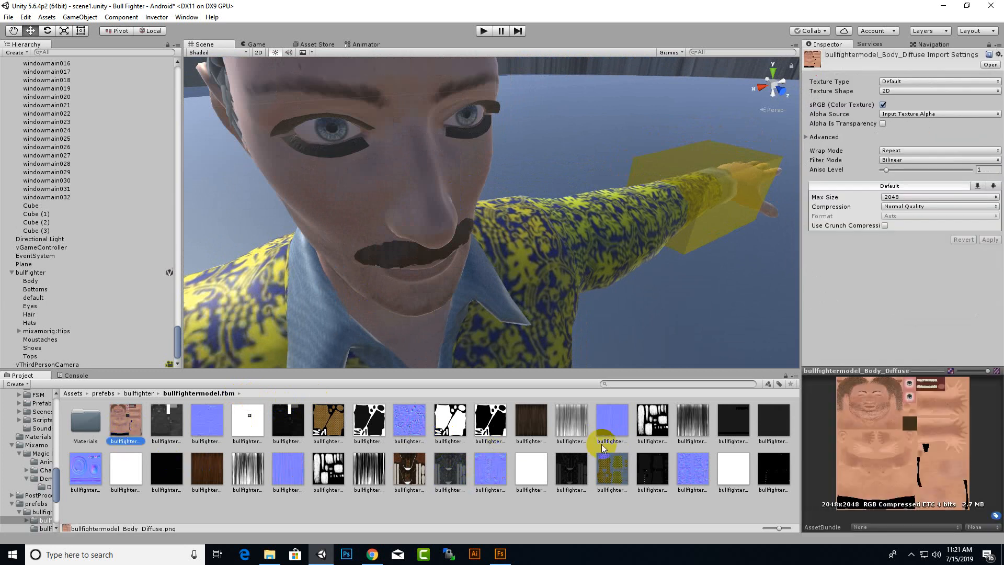
click(351, 151)
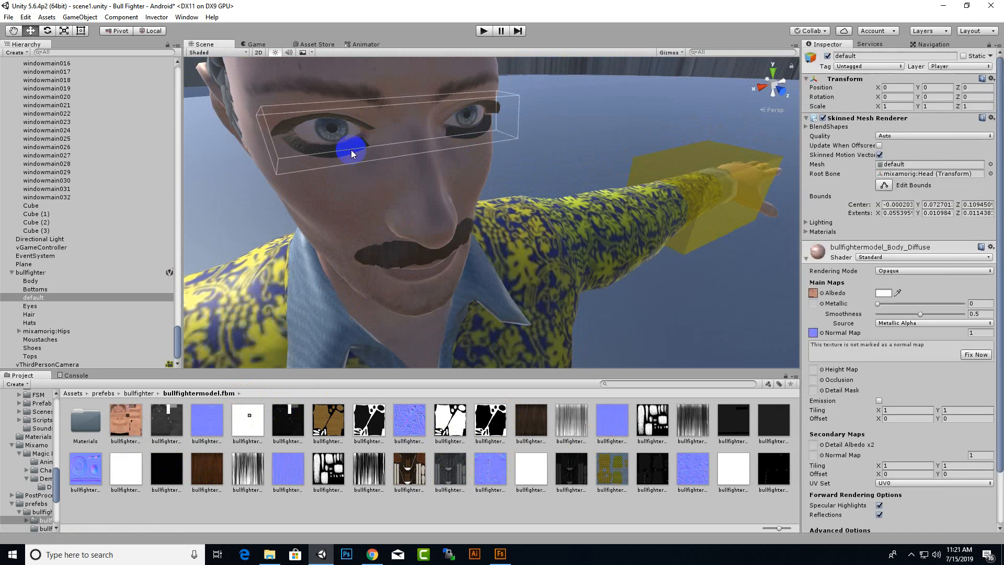
key(Delete)
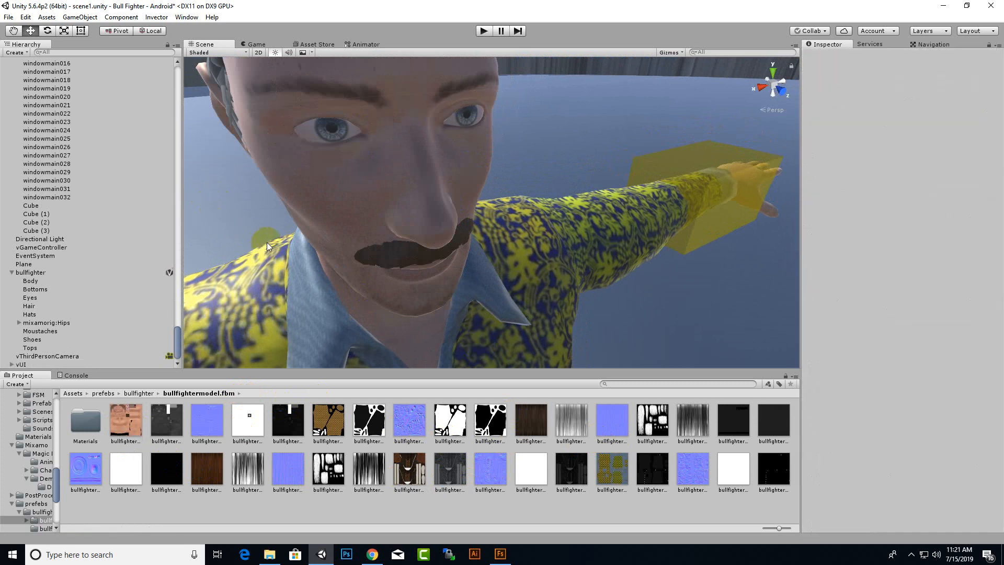
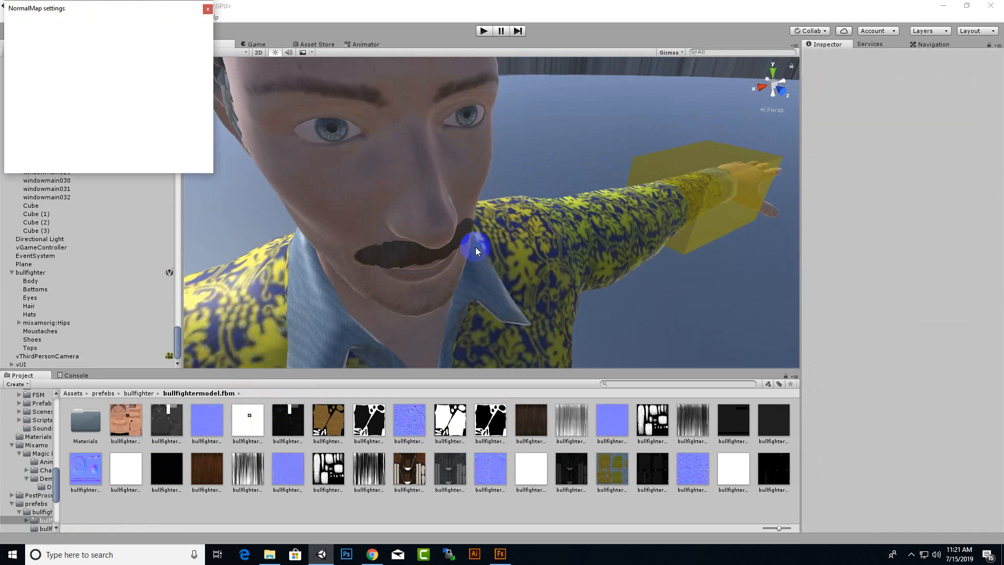
Step: Dismiss the normal map warning
click(207, 10)
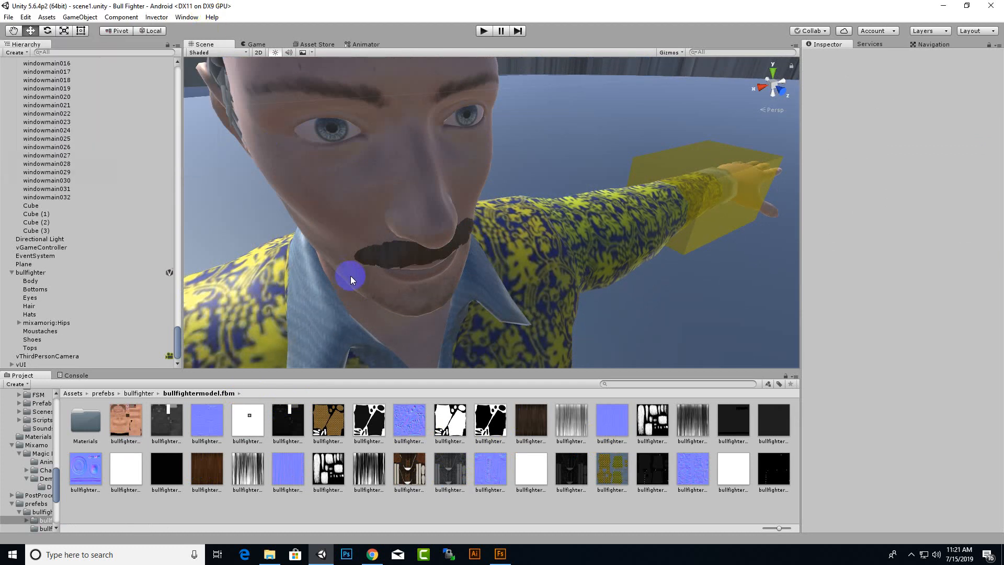
scroll(350, 275, down, 5)
scroll(530, 238, up, 2)
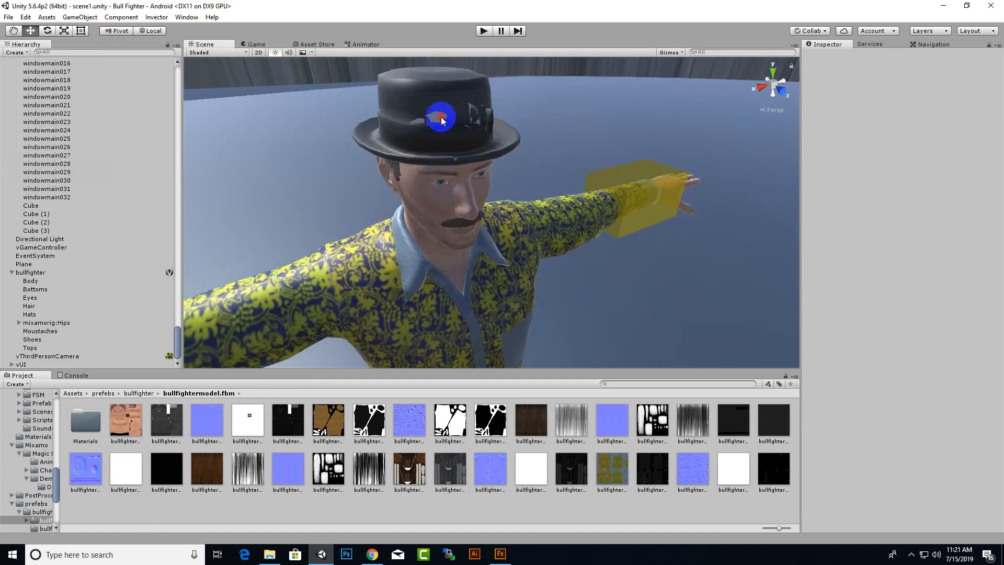
Step: Select the hat and drop the Hat_Diffuse texture onto the Hair object
click(452, 136)
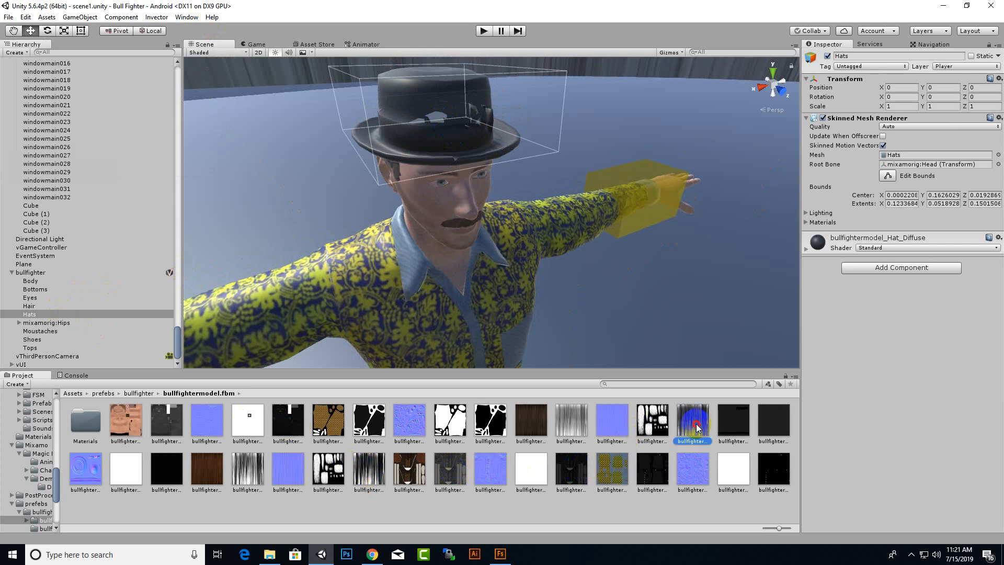
click(731, 435)
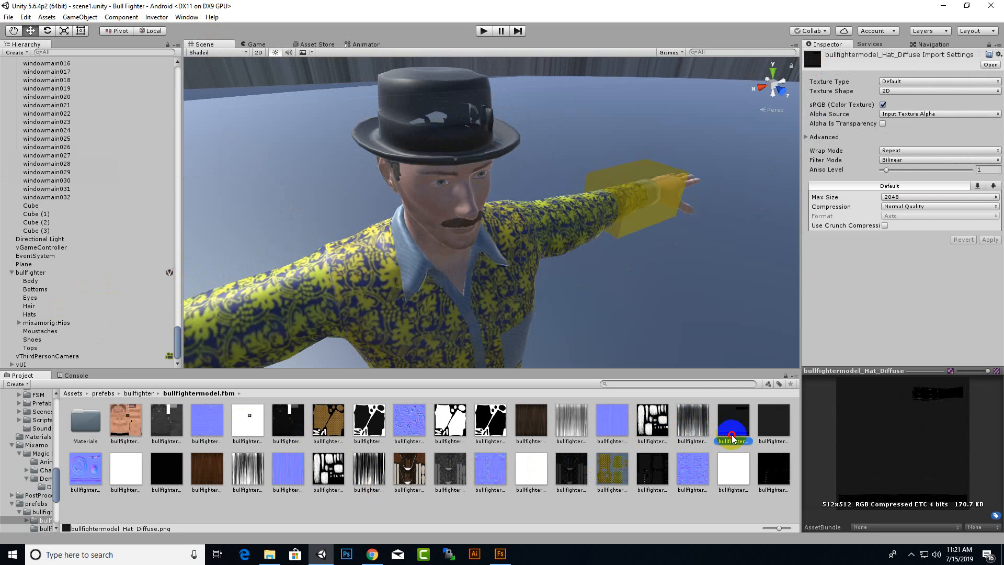
drag(732, 438, 38, 319)
alt+drag(486, 252, 537, 275)
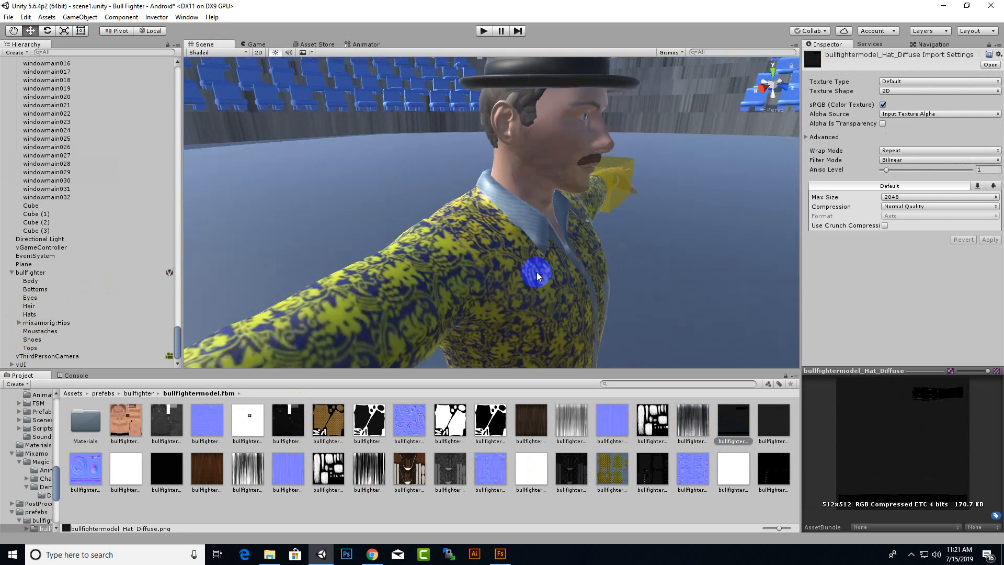
Step: Set the hair material's shader to Nature/SpeedTree
click(517, 101)
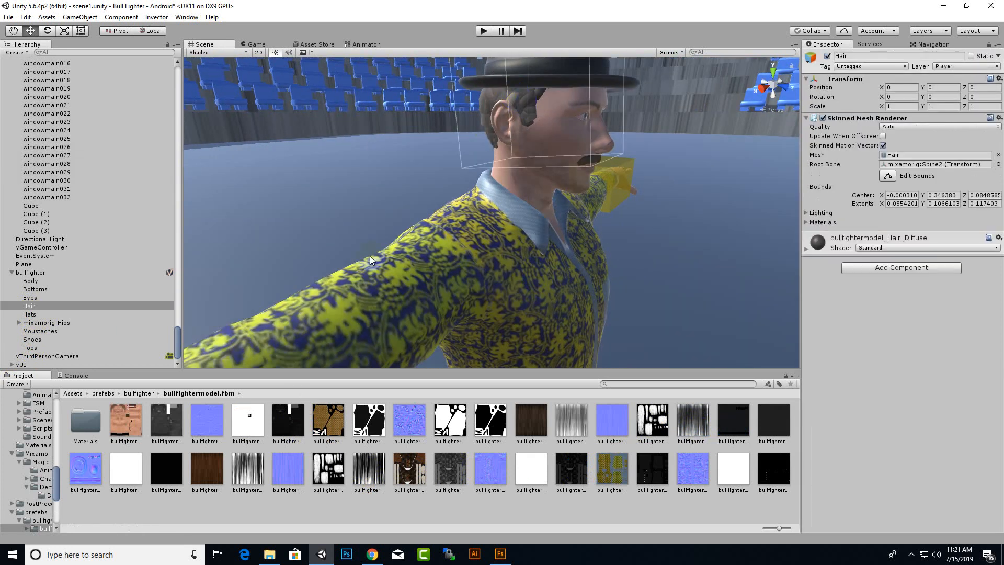
alt+drag(553, 203, 776, 272)
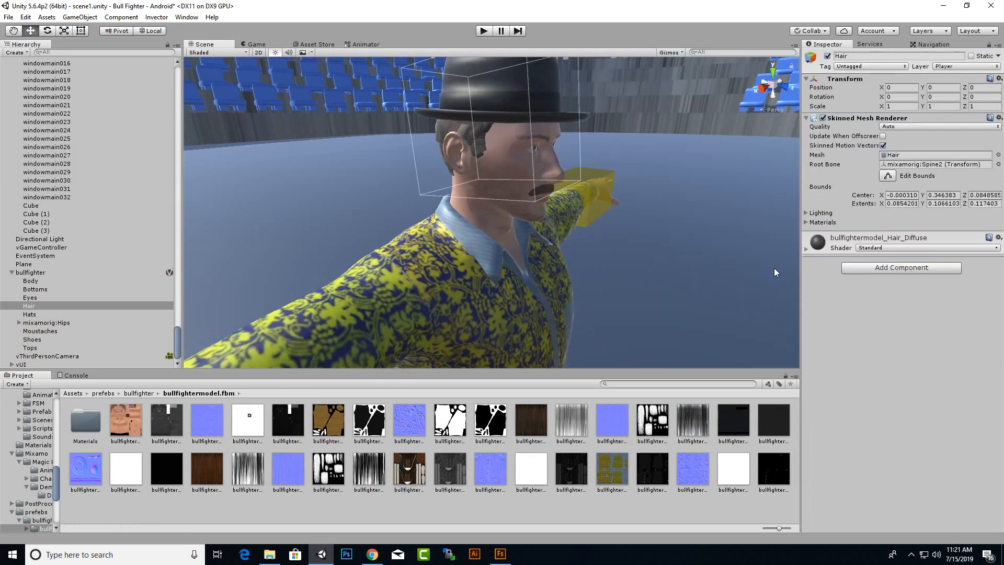
click(871, 247)
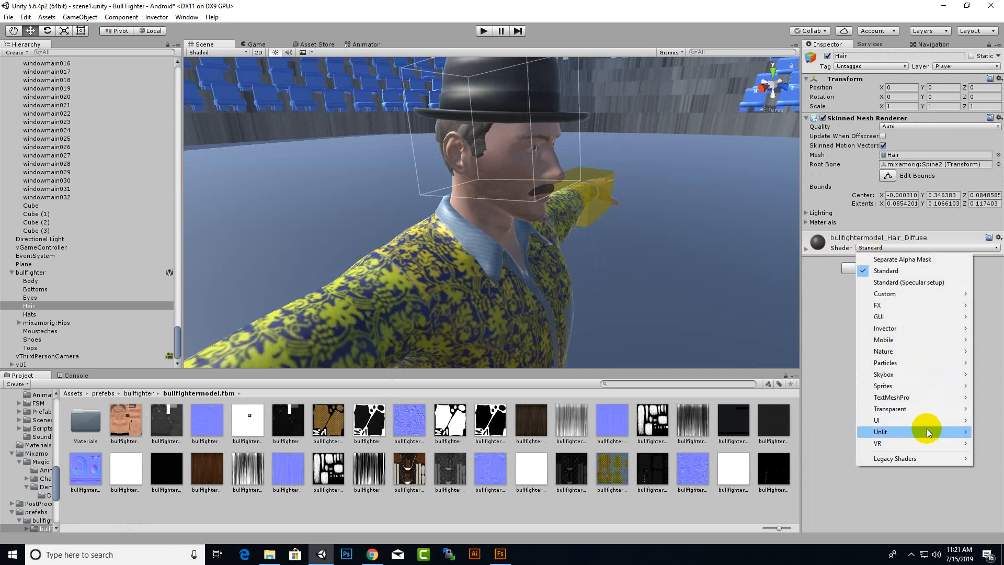
mouse_move(908, 353)
click(832, 350)
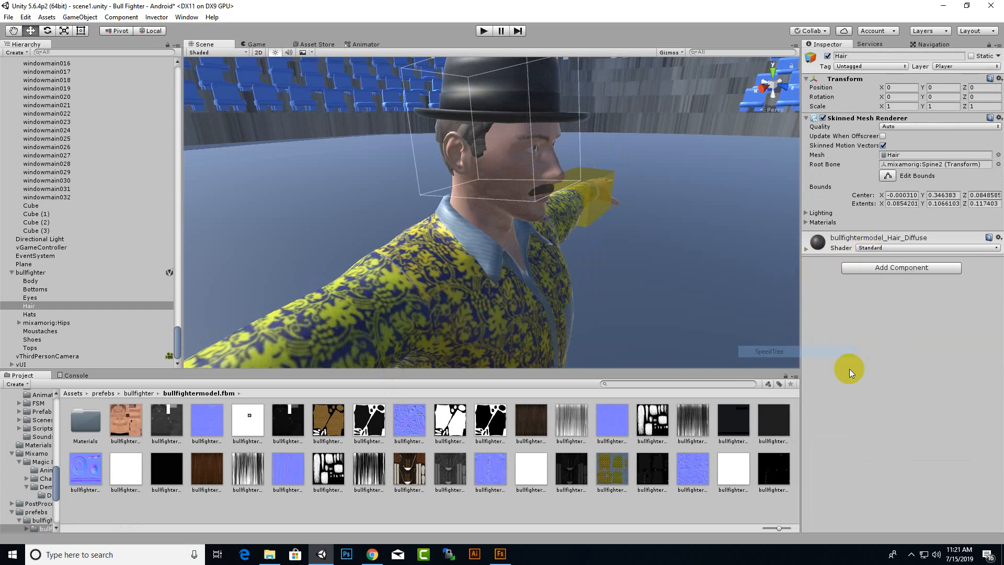
alt+right_drag(542, 209, 497, 200)
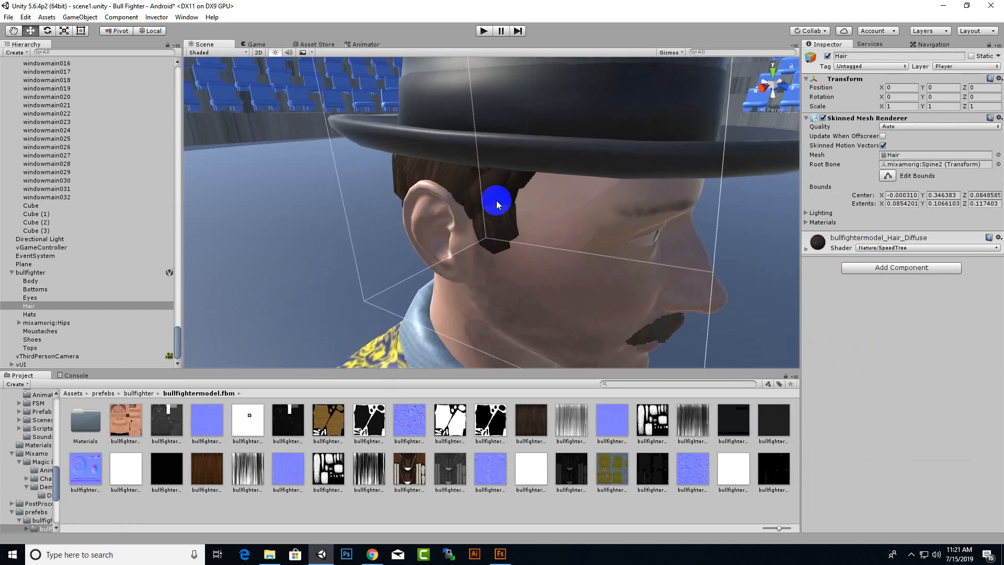
Step: Set the hat material's shader to Nature/SpeedTree
click(528, 150)
scroll(654, 272, down, 5)
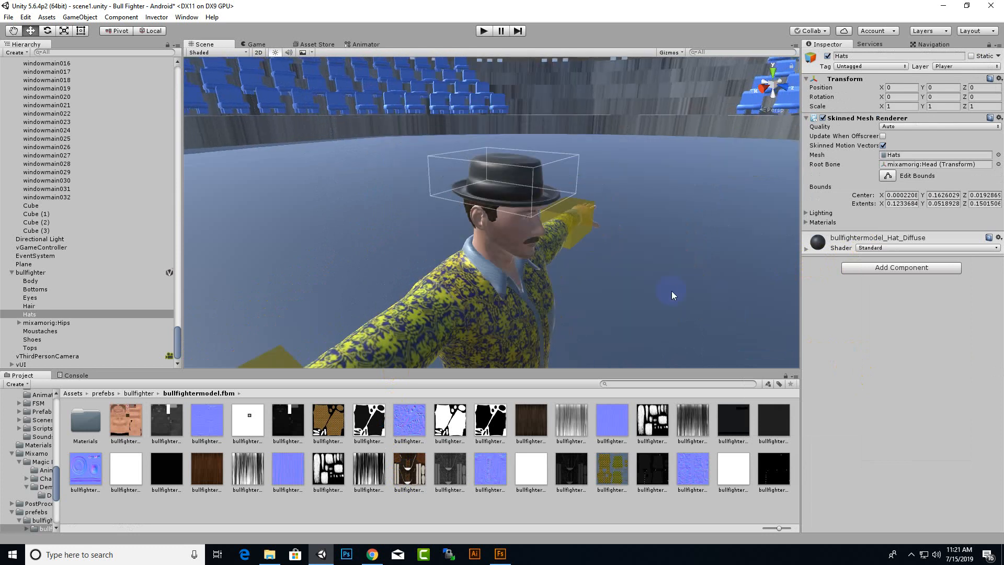
click(889, 248)
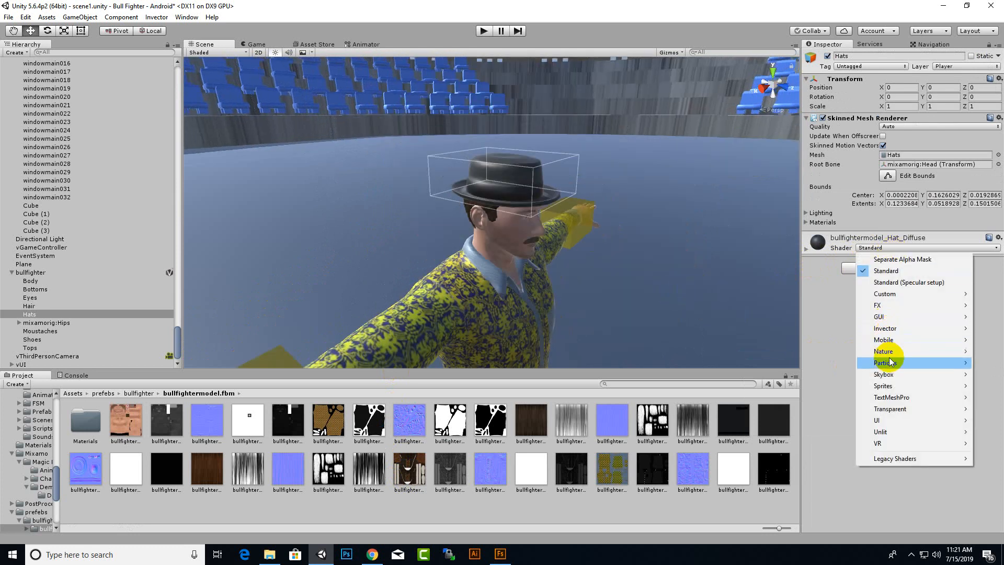
mouse_move(889, 357)
click(759, 351)
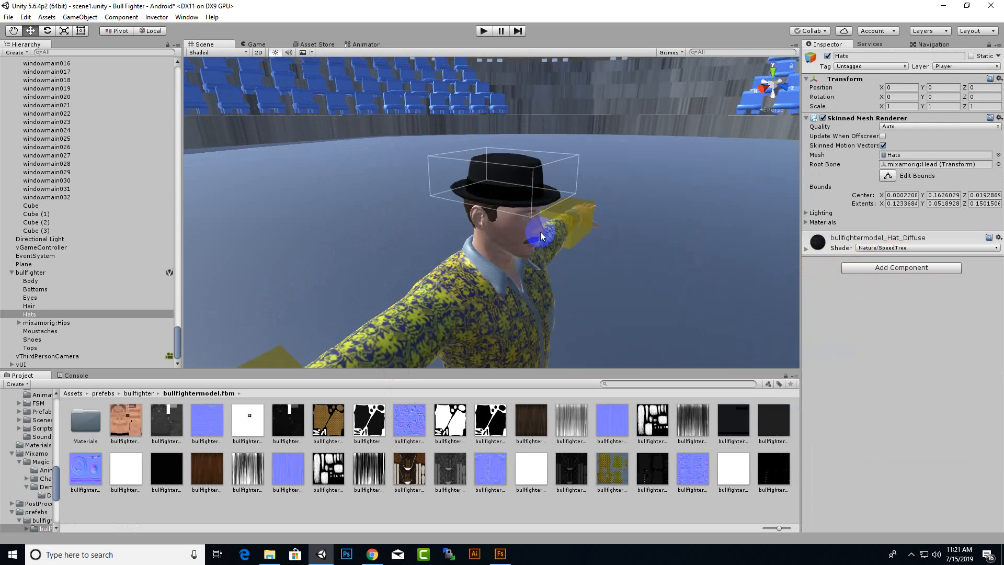
Step: Set the body material's shader to Nature/SpeedTree
click(523, 236)
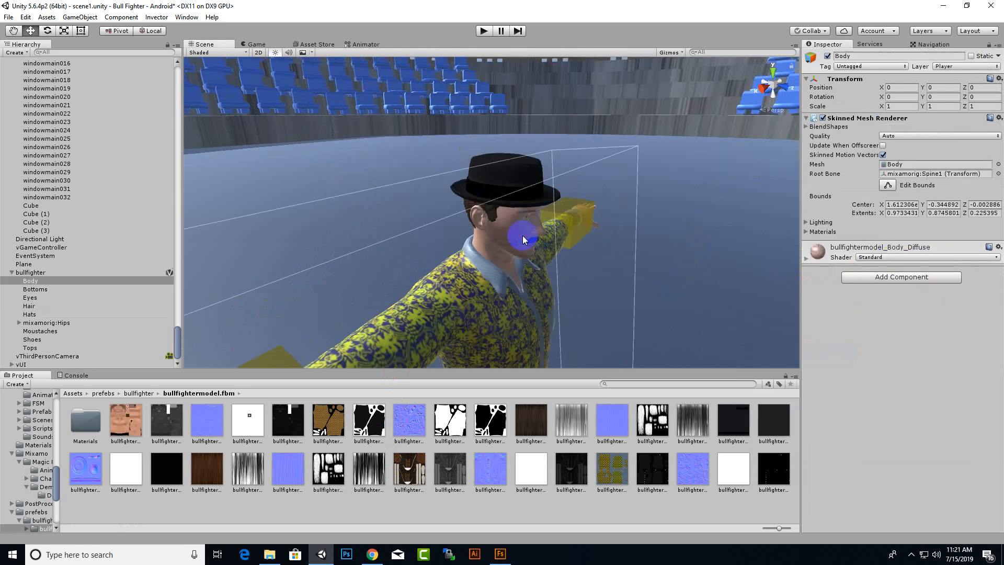
click(893, 257)
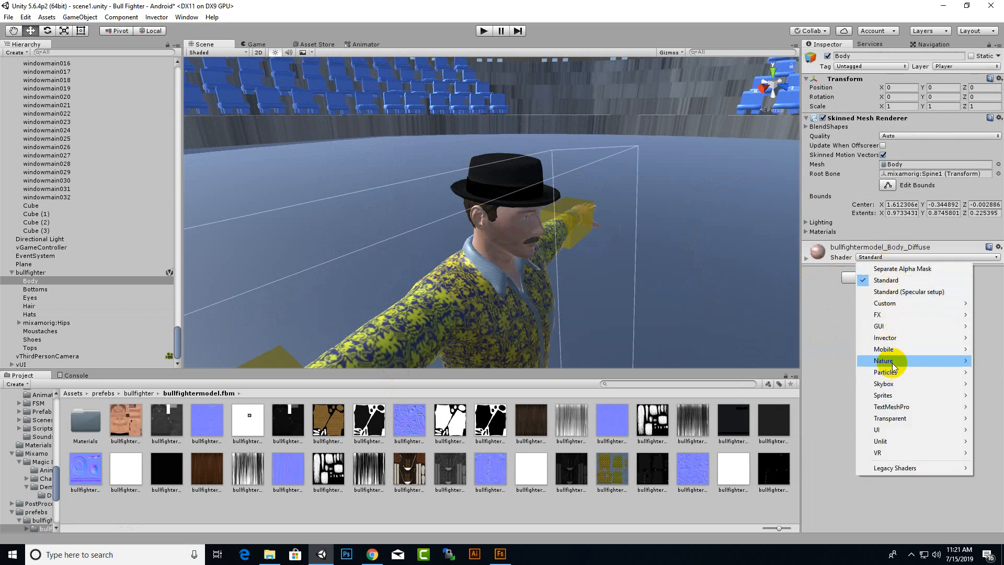
mouse_move(893, 363)
click(809, 361)
middle_drag(588, 309, 536, 231)
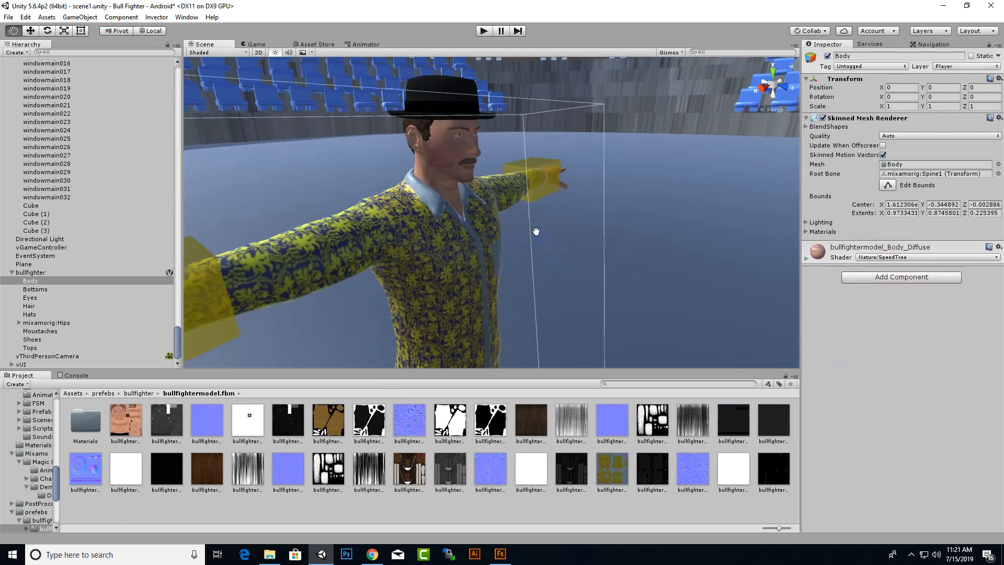
Step: Check the shirt material's shader choices but leave them unchanged
click(457, 231)
click(448, 246)
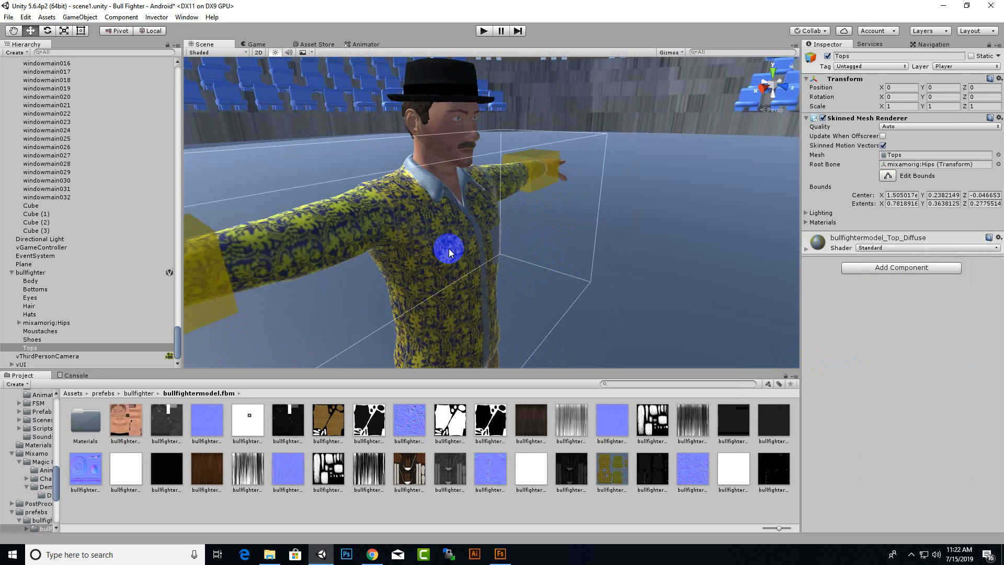
click(983, 248)
mouse_move(881, 351)
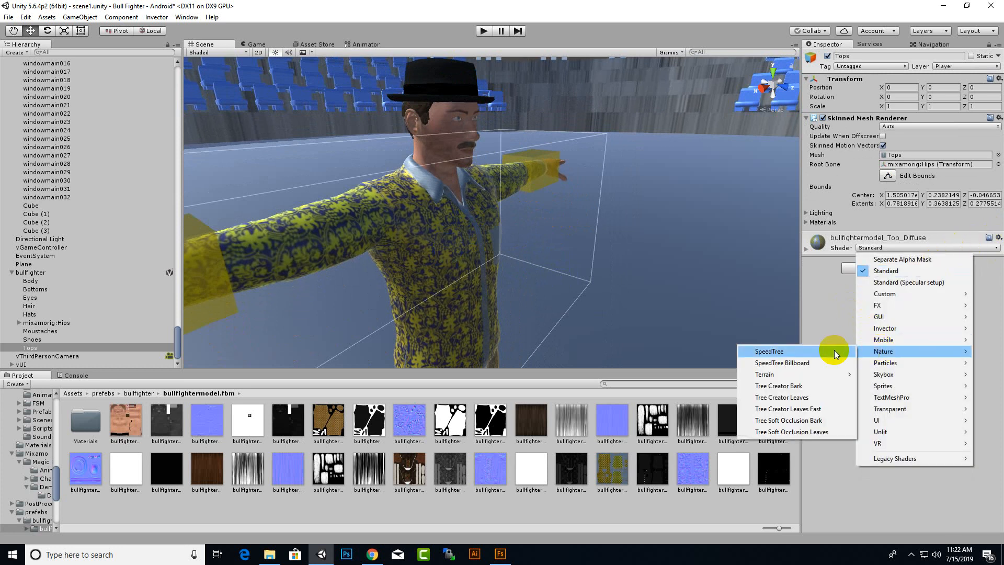
click(464, 253)
Step: Set the trousers material's shader to Nature/SpeedTree
scroll(538, 284, down, 3)
click(443, 301)
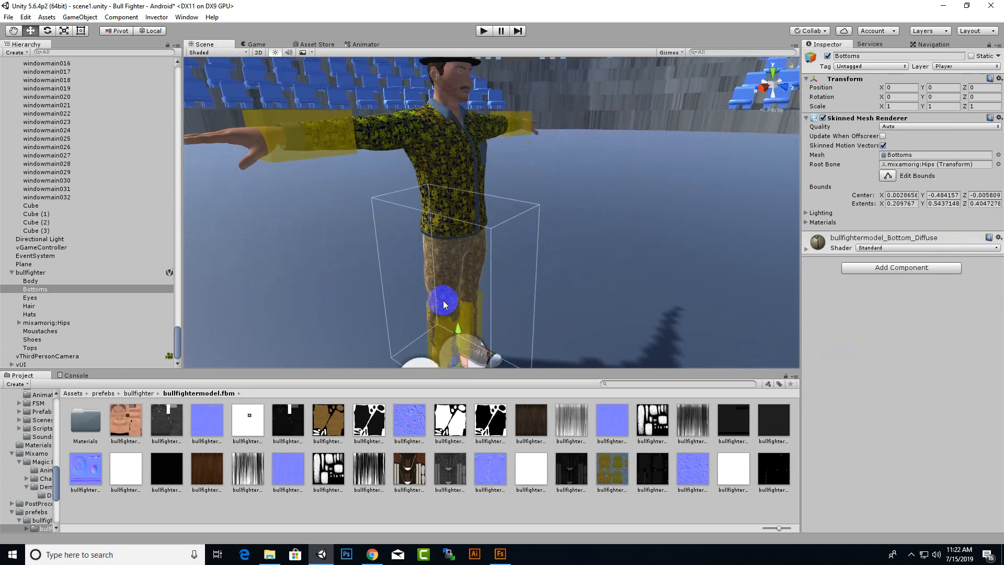
click(941, 248)
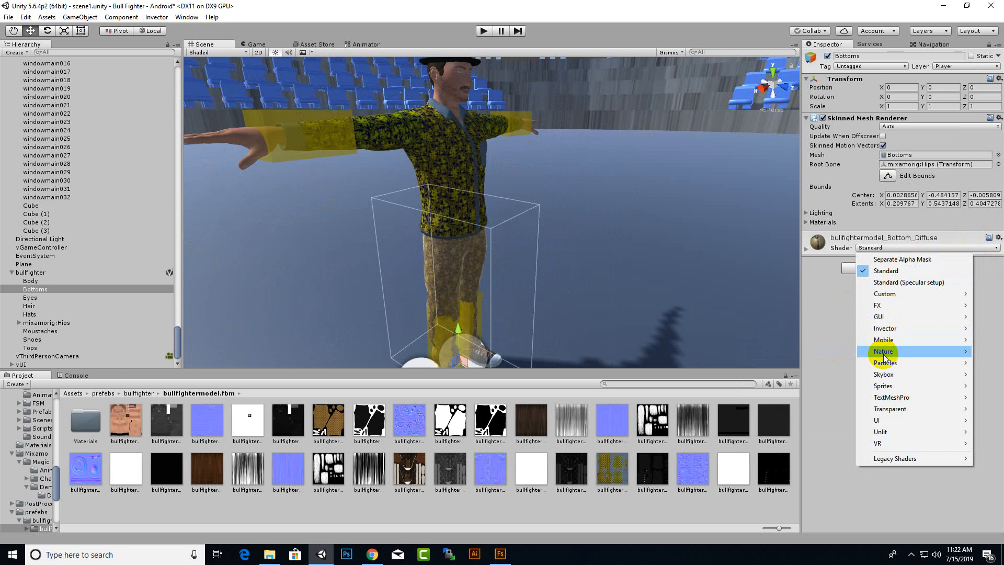
mouse_move(884, 350)
click(832, 356)
middle_drag(578, 246, 579, 159)
Step: Set the shoes material's shader to Nature/SpeedTree, then frame the whole bullfighter
scroll(472, 304, up, 6)
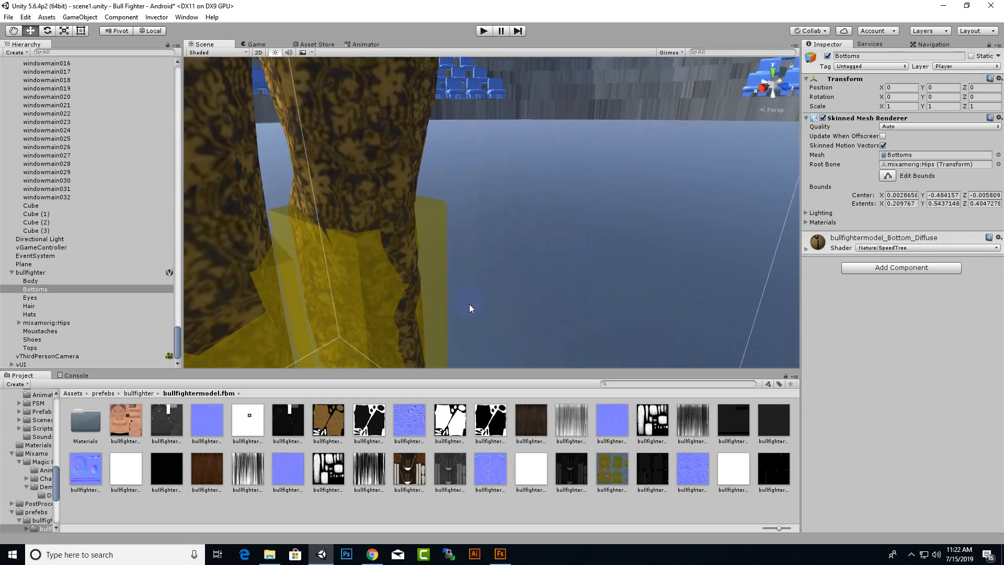
middle_drag(469, 303, 576, 87)
click(541, 342)
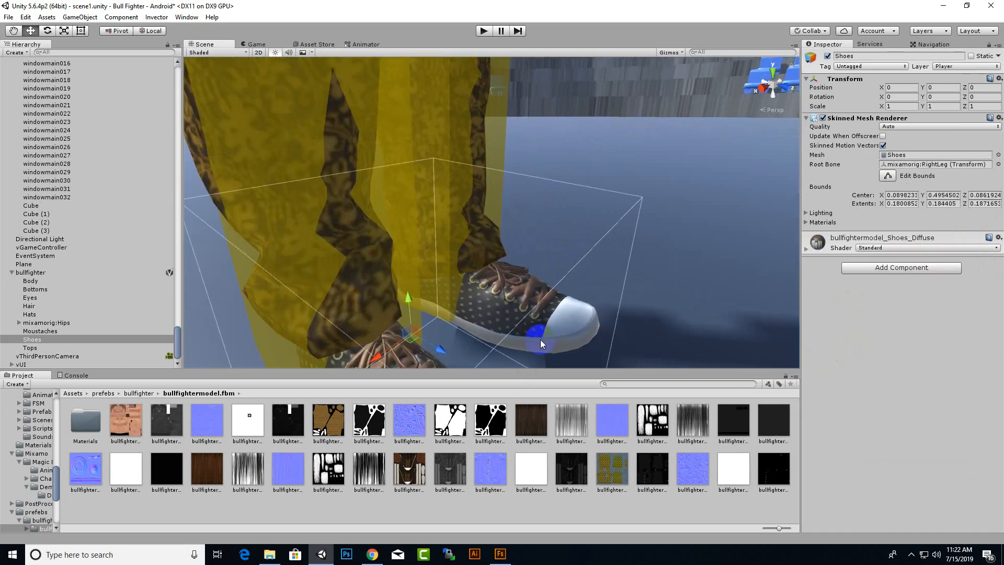
click(900, 248)
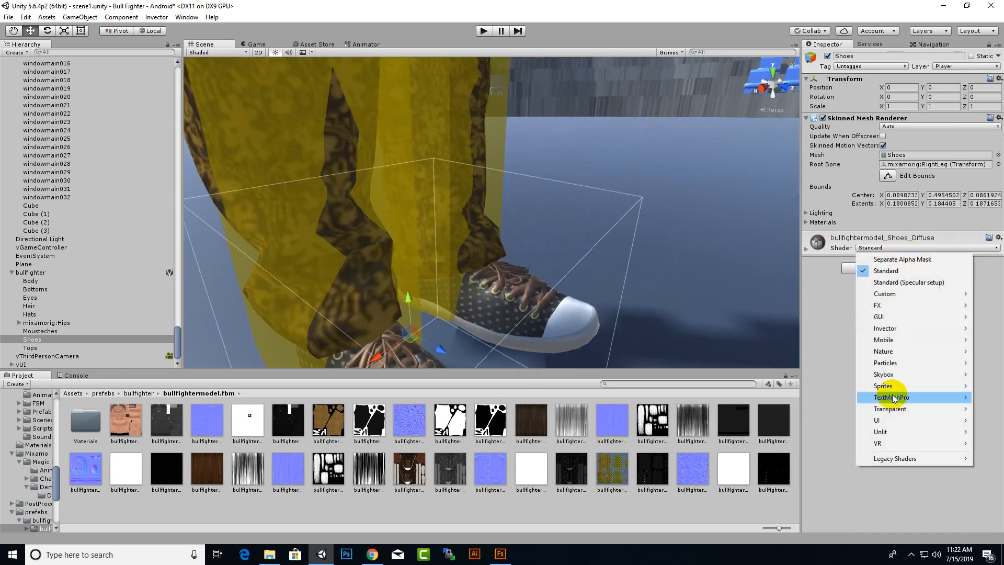
click(892, 353)
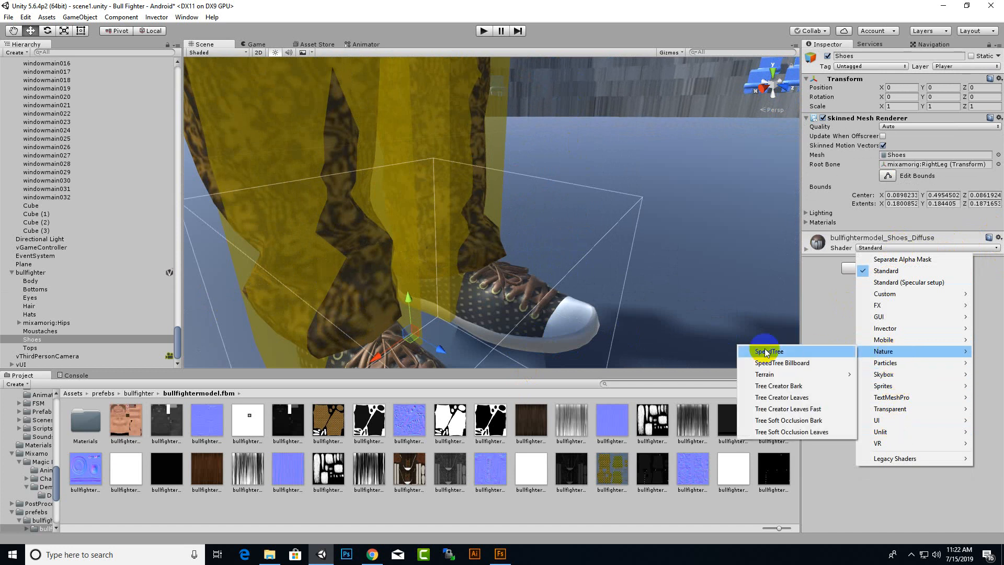
click(765, 351)
alt+right_drag(787, 337, 695, 293)
alt+drag(670, 303, 481, 298)
middle_drag(622, 198, 627, 351)
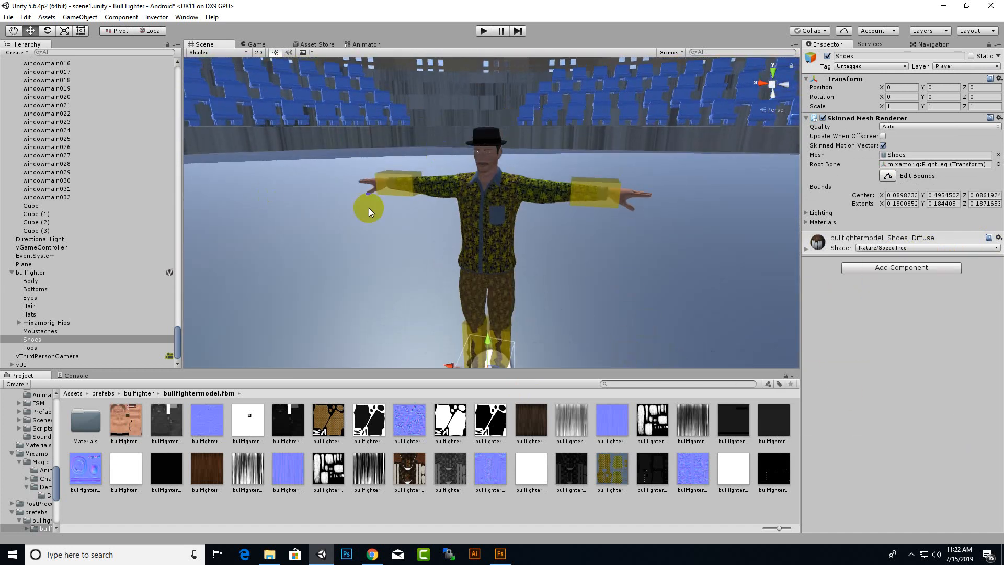
Step: Add the Invector HitDamageParticle component to the whole bullfighter
click(27, 273)
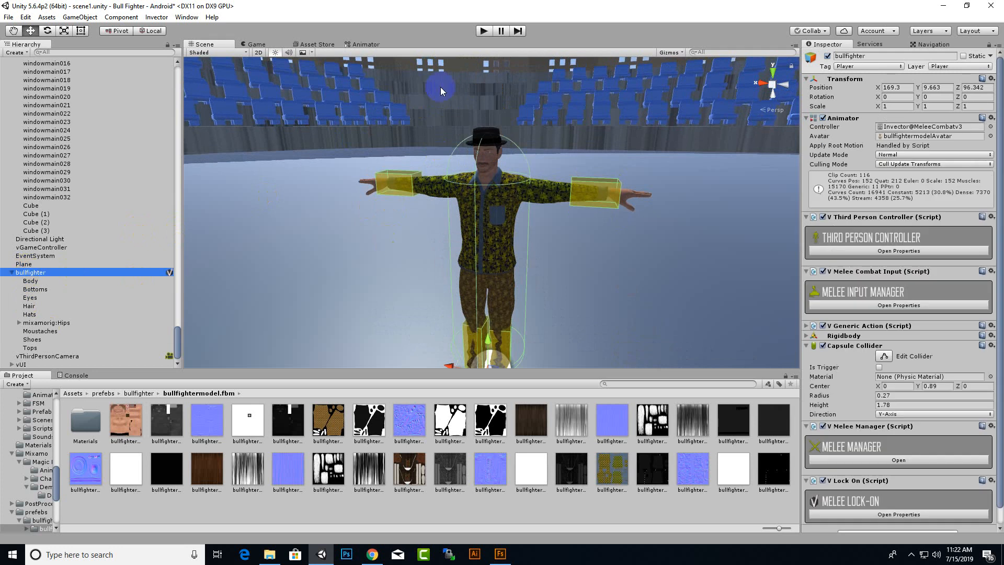
click(154, 20)
mouse_move(156, 29)
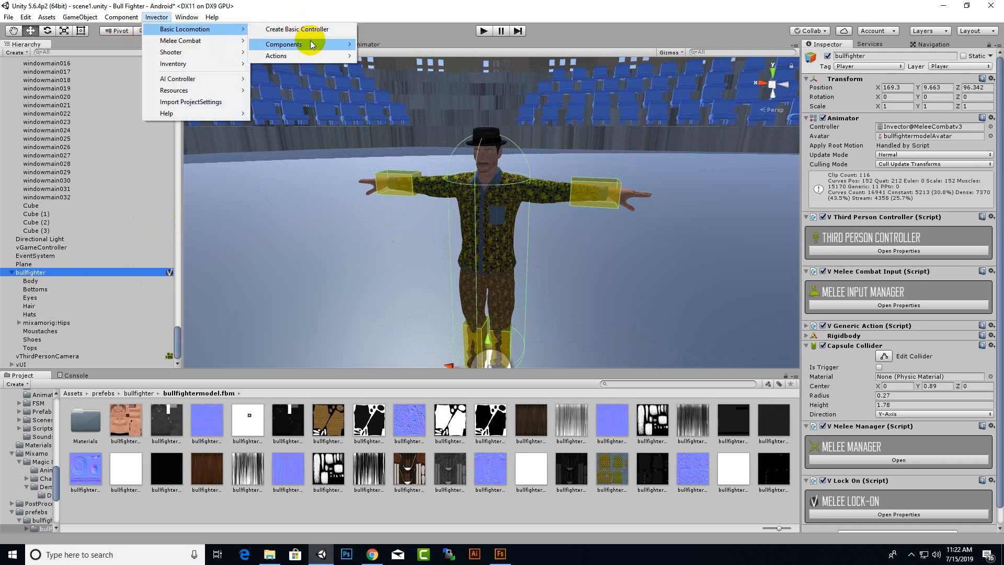
mouse_move(312, 45)
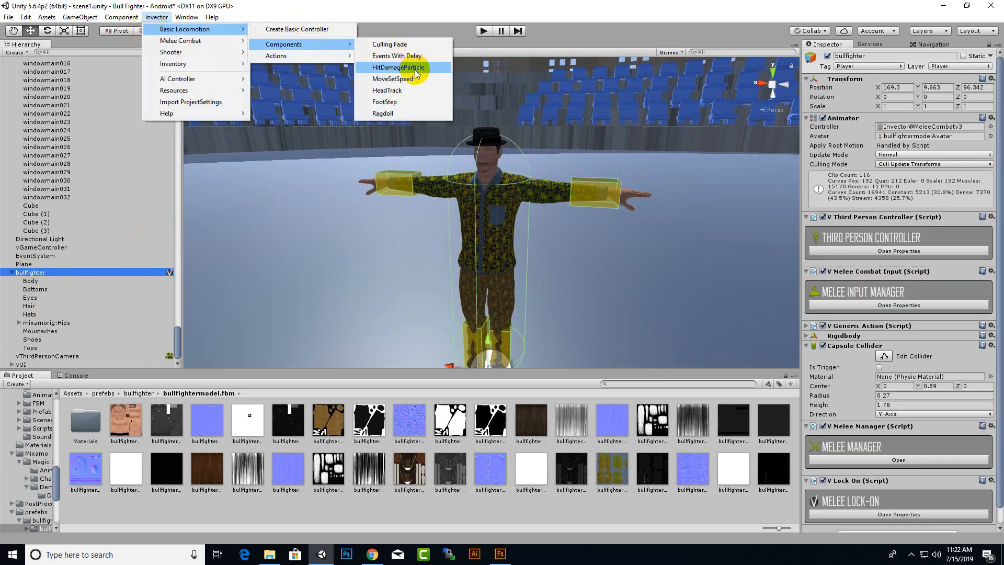
click(397, 68)
Step: Choose another Invector Basic Locomotion component from the menu
click(157, 18)
mouse_move(170, 31)
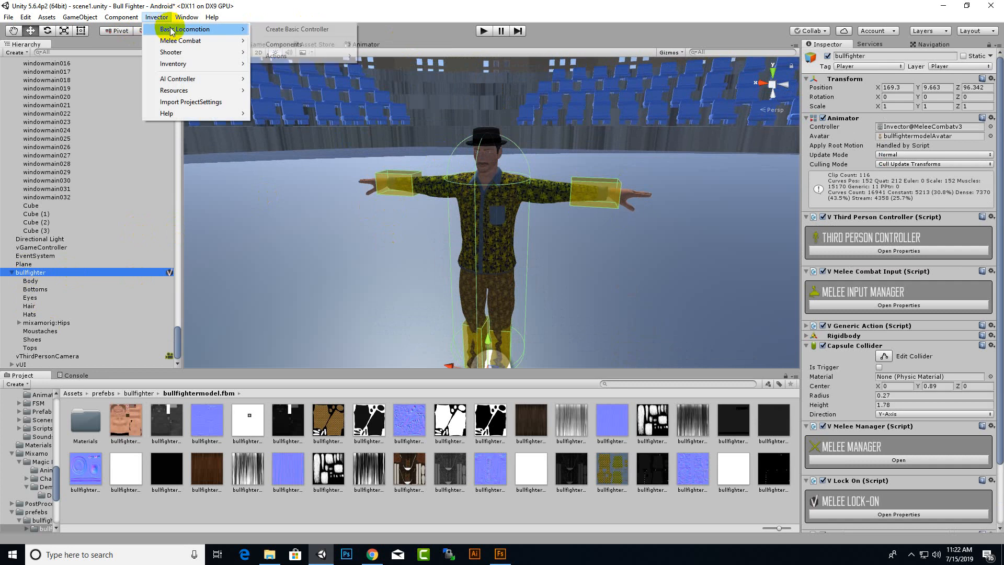
mouse_move(314, 44)
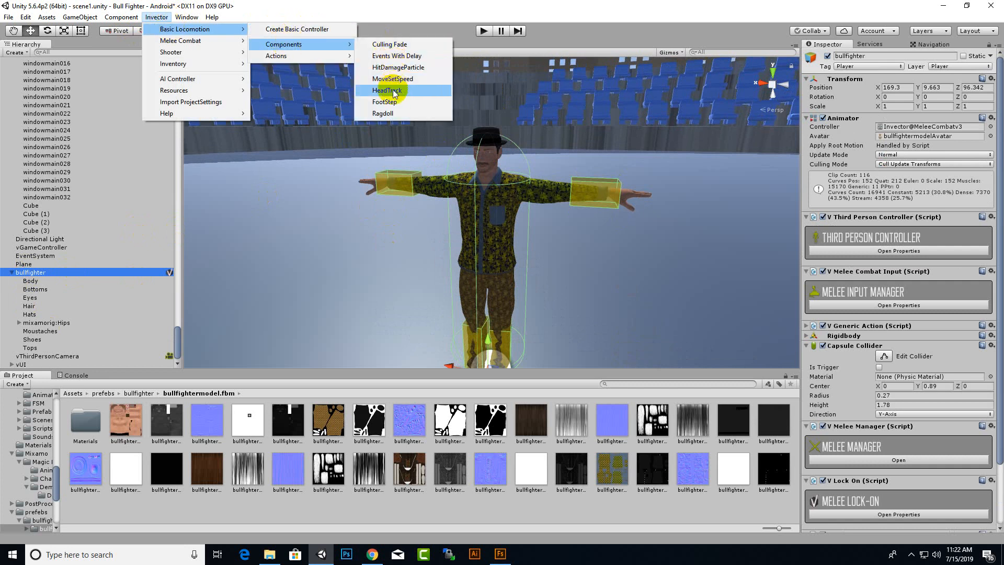
click(393, 112)
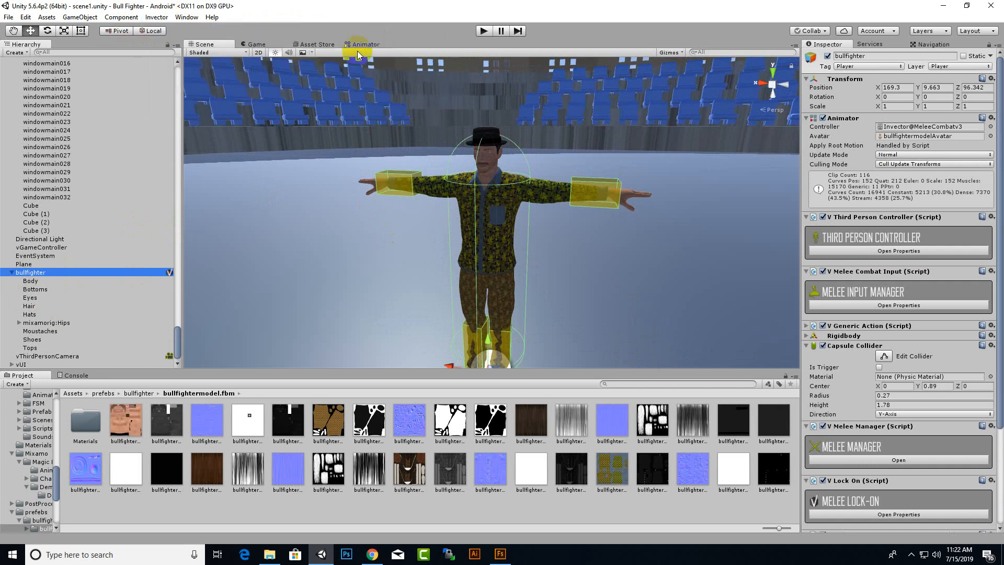
Step: Open the Invector Create Ragdoll settings and start Play mode
click(178, 18)
mouse_move(156, 17)
mouse_move(184, 29)
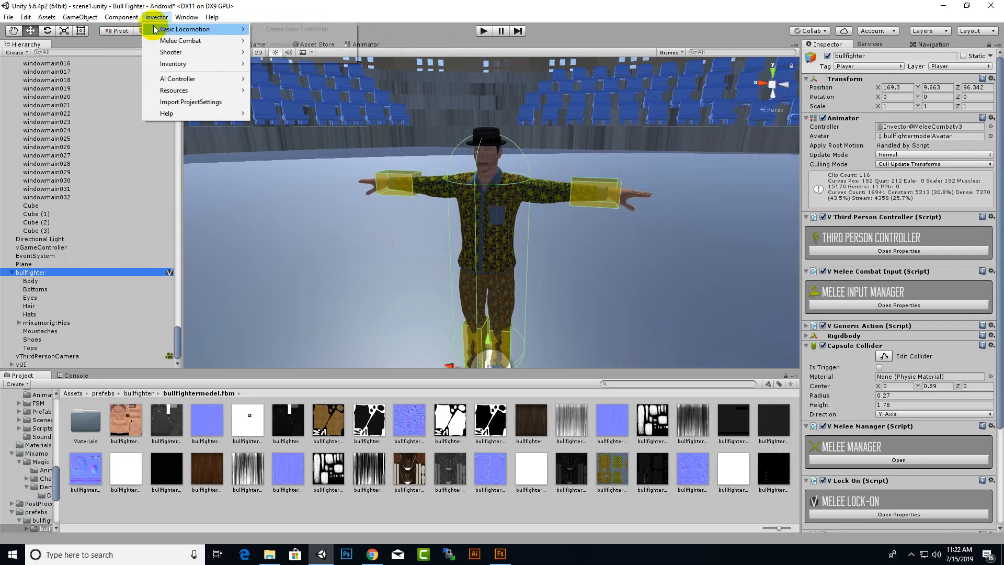
mouse_move(324, 44)
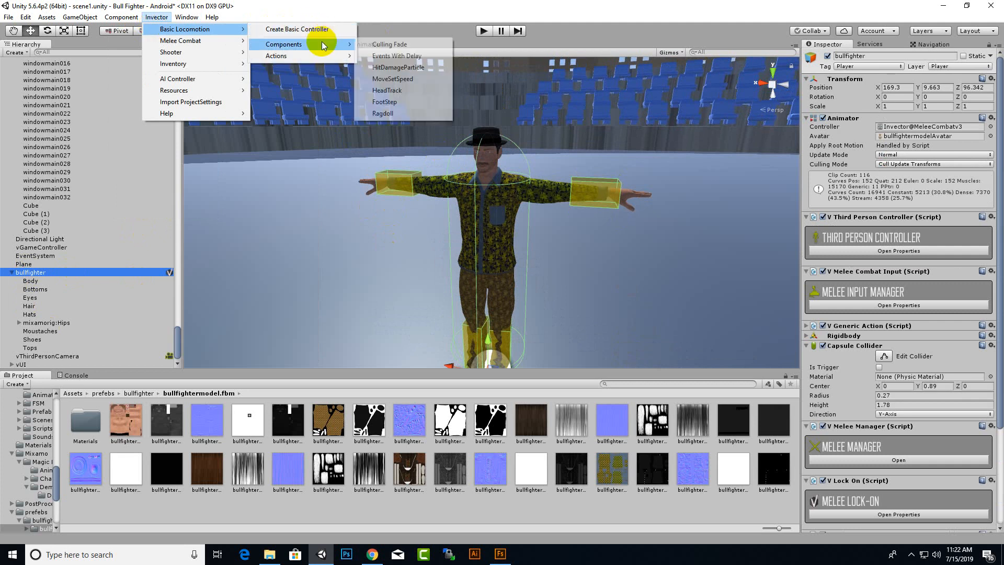
click(413, 112)
click(483, 31)
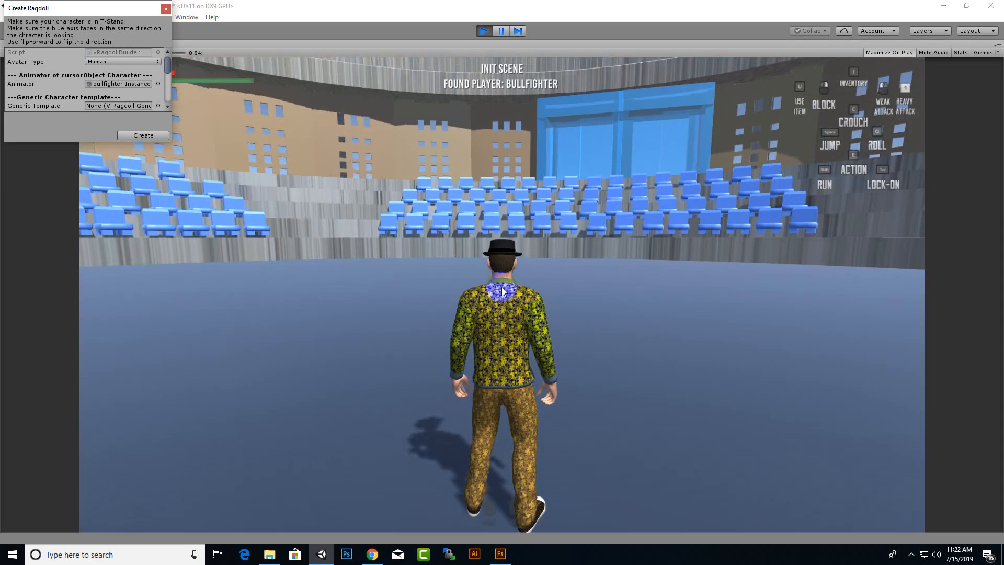
Step: Sprint the bullfighter across the arena and jump beside the seats
click(482, 322)
key(shift+w)
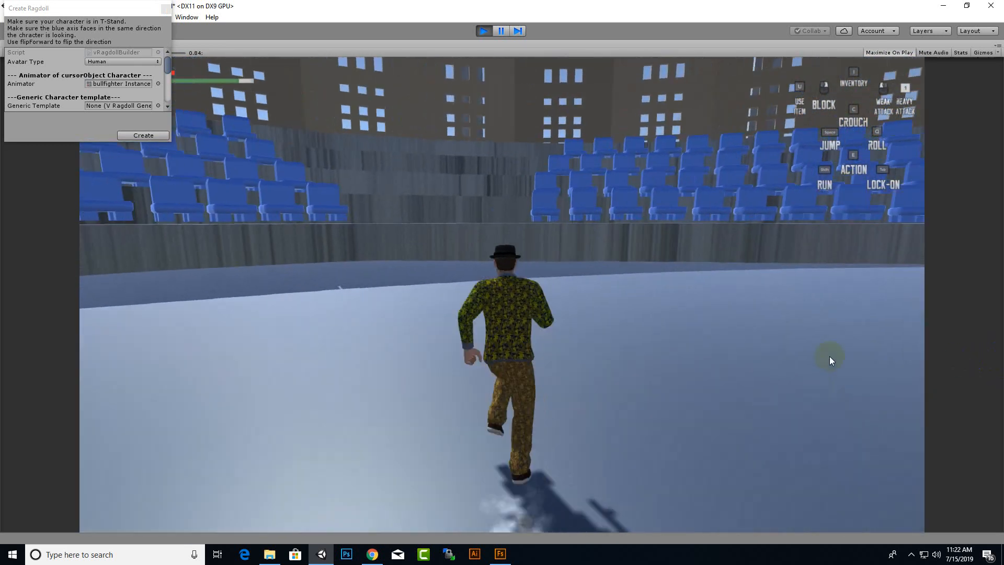
right_drag(554, 356, 482, 343)
key(s)
key(w)
key(space)
Step: Run the character back, steer left, stop it, and exit Play mode
key(s)
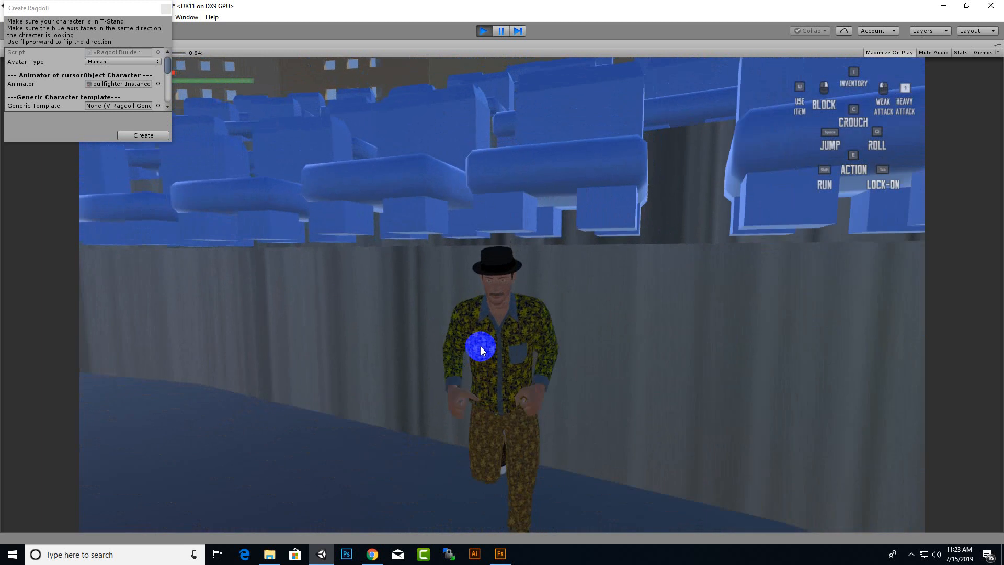
key(d)
key(s)
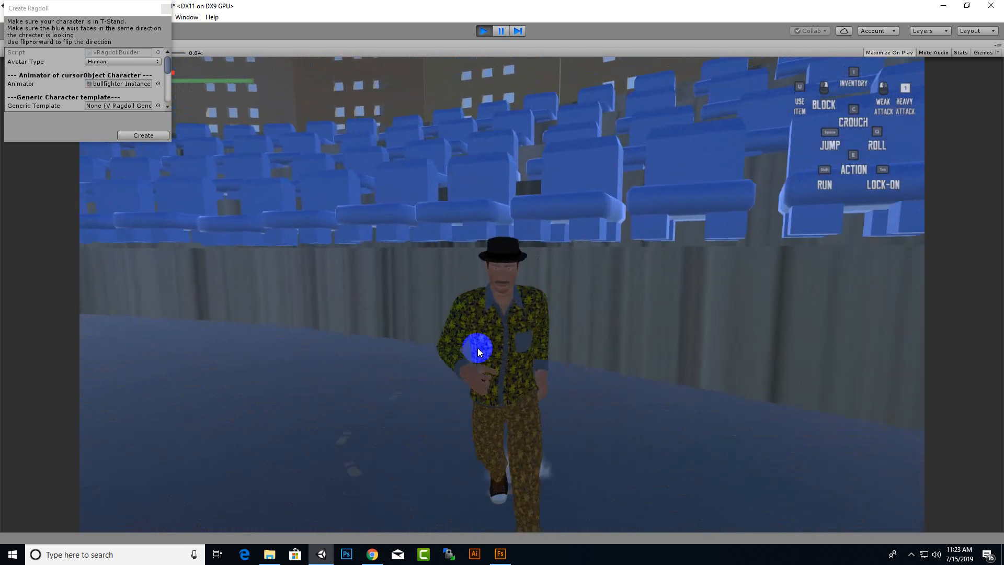
key(a)
key(s)
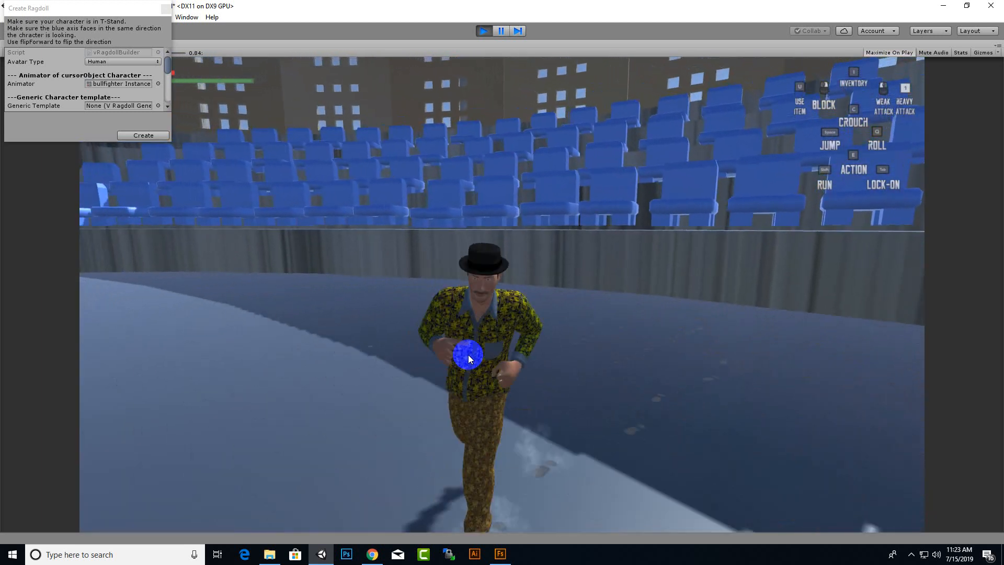
key(d)
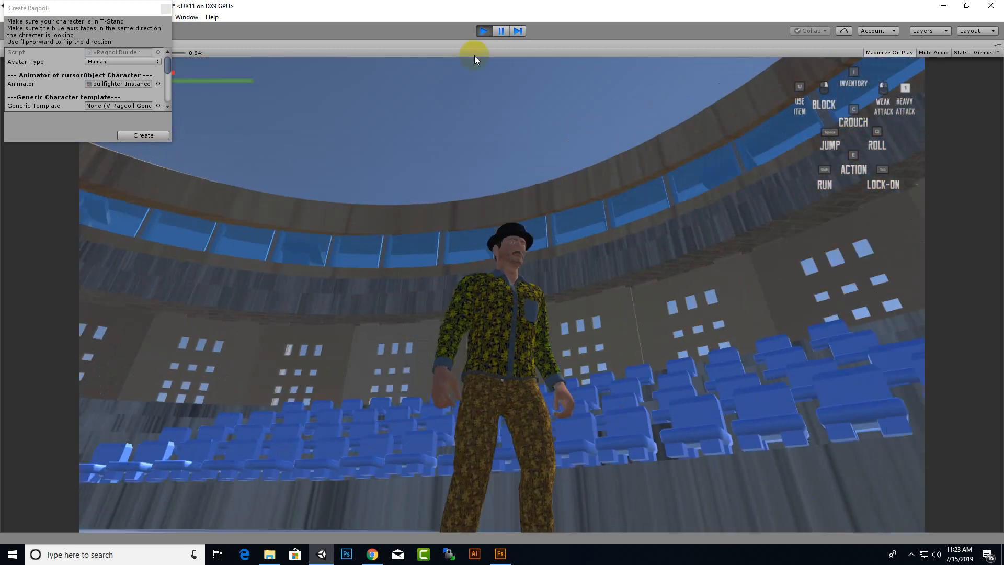
click(484, 30)
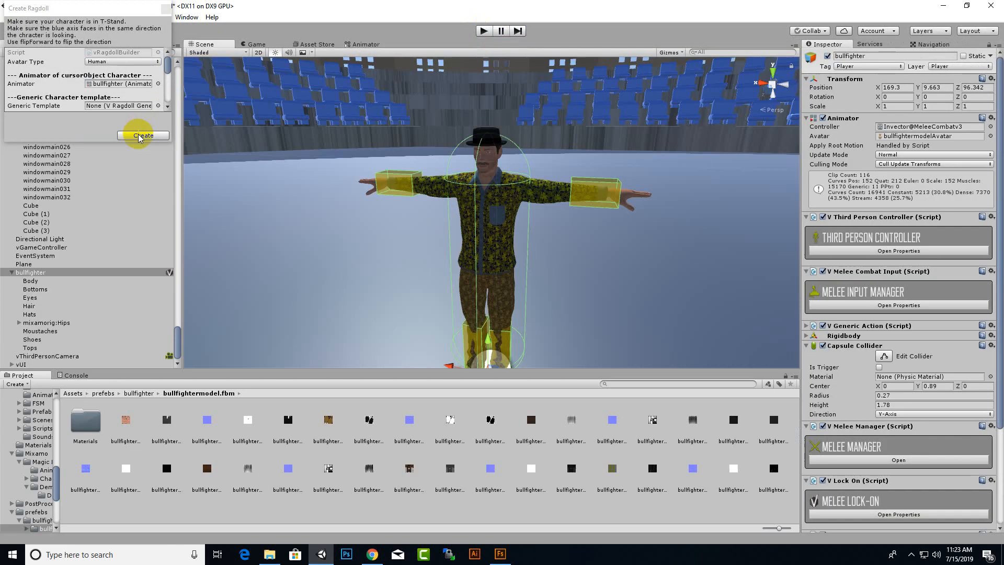
scroll(385, 262, down, 3)
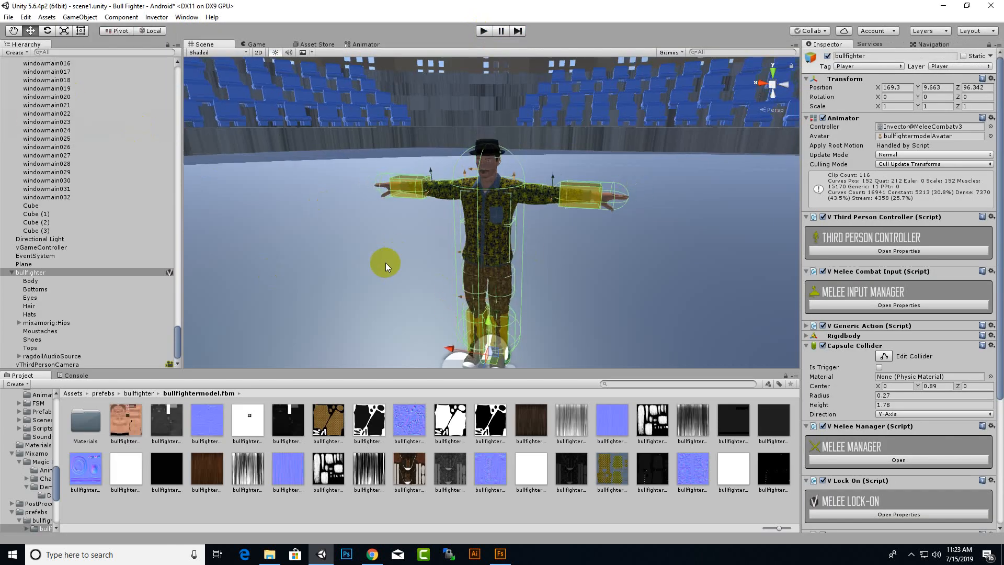
Step: Add a Mesh Collider to all chairs from chair to chair263
click(409, 118)
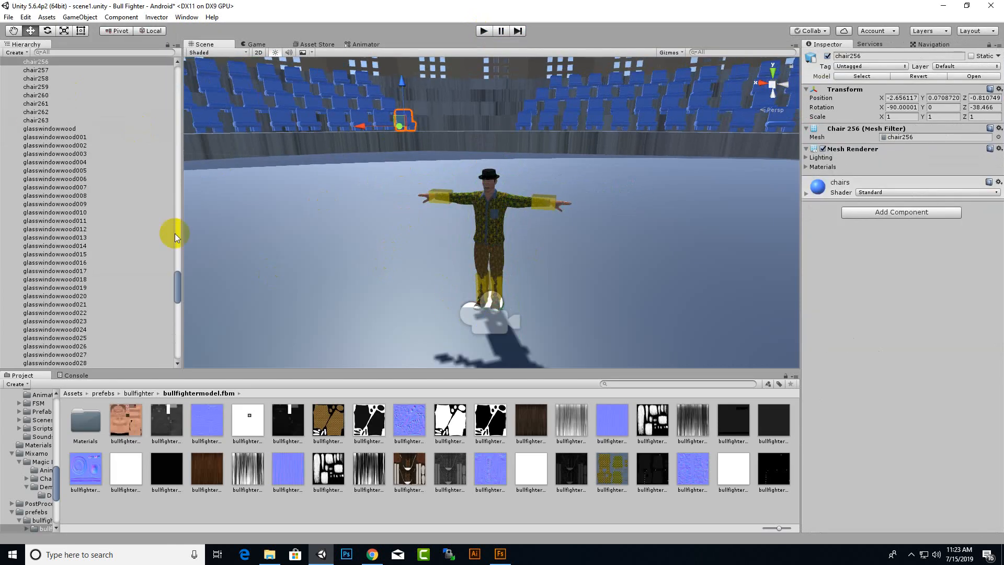
click(38, 120)
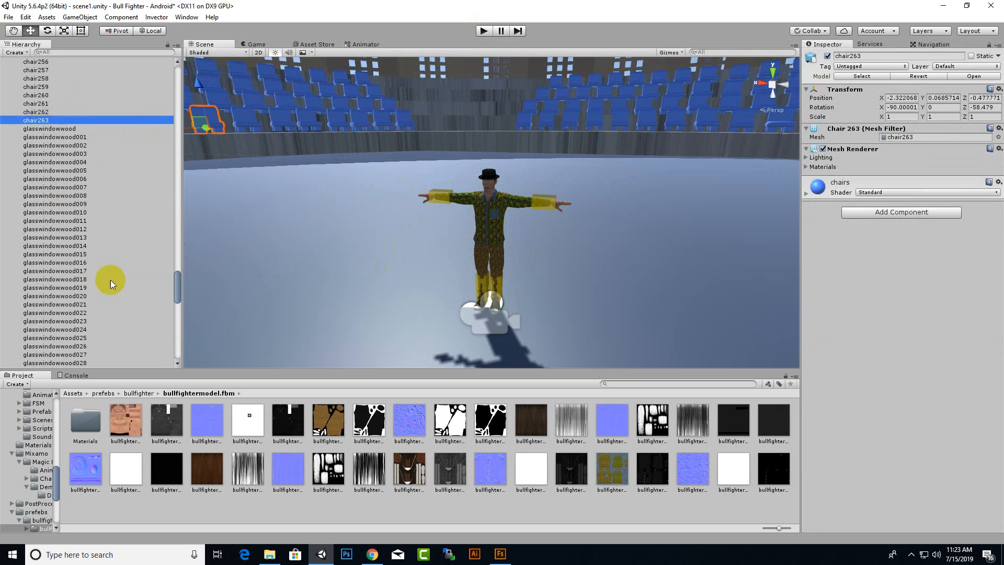
drag(173, 297, 177, 78)
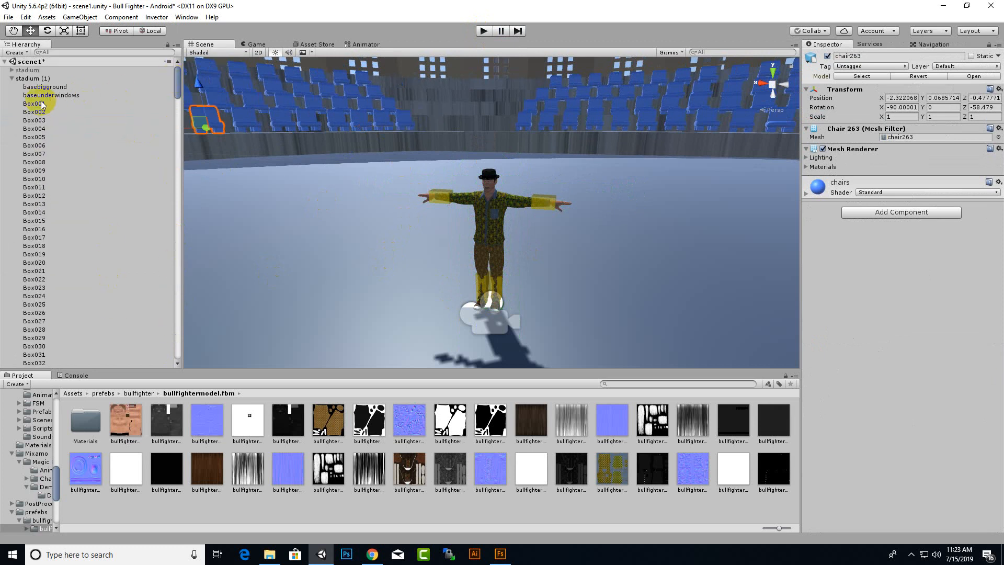
scroll(102, 209, down, 20)
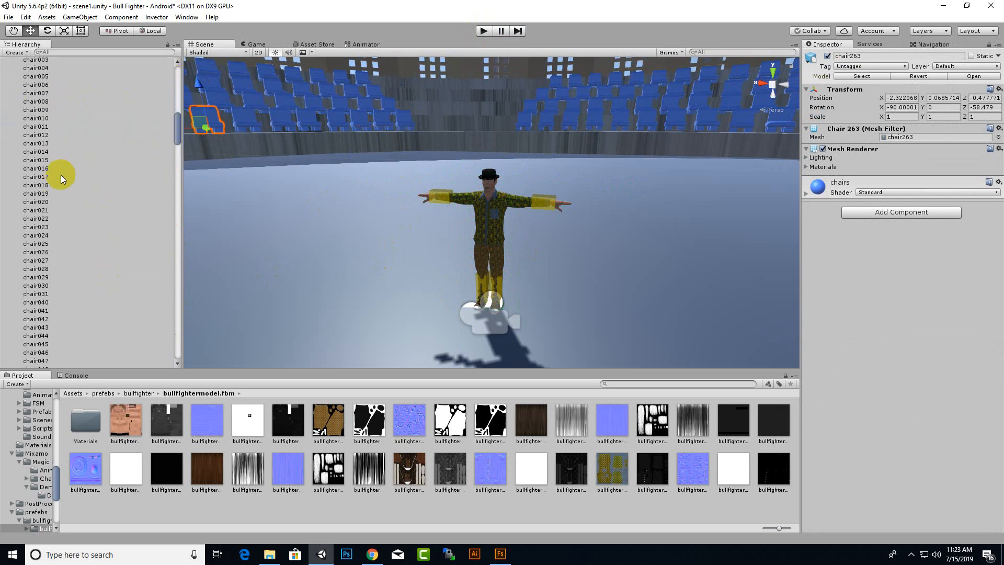
scroll(45, 186, up, 2)
shift+click(37, 128)
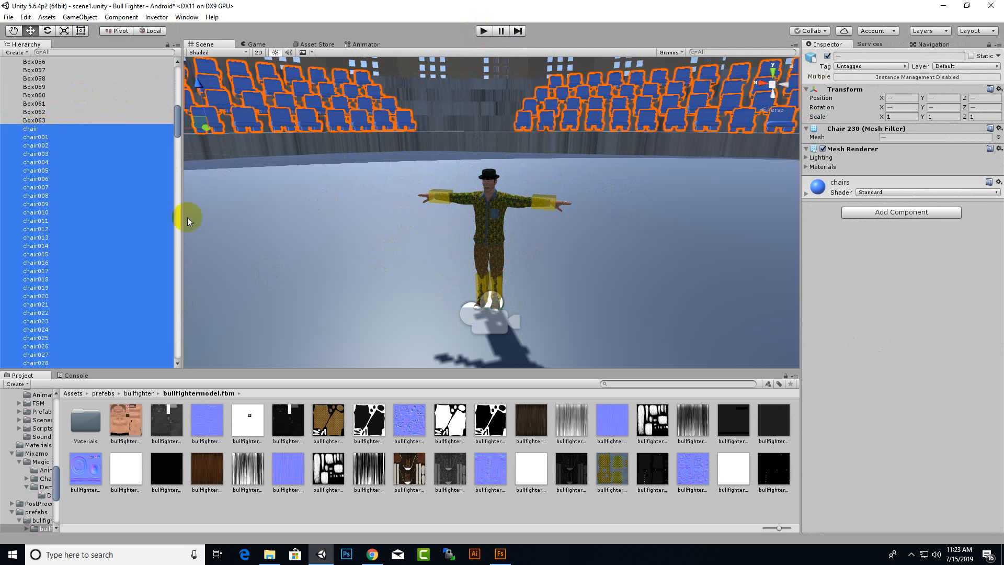
middle_drag(251, 148, 287, 187)
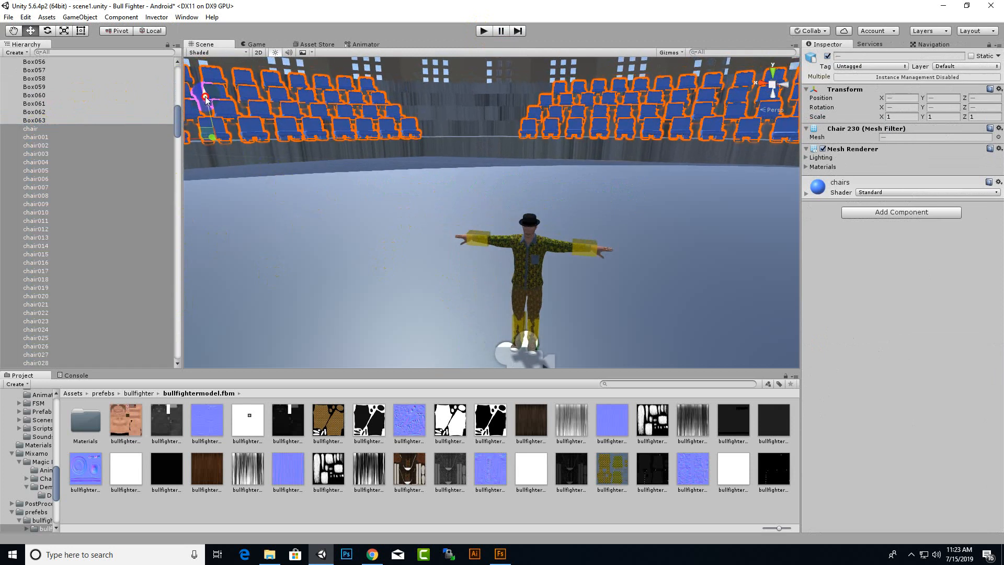
scroll(280, 210, down, 1)
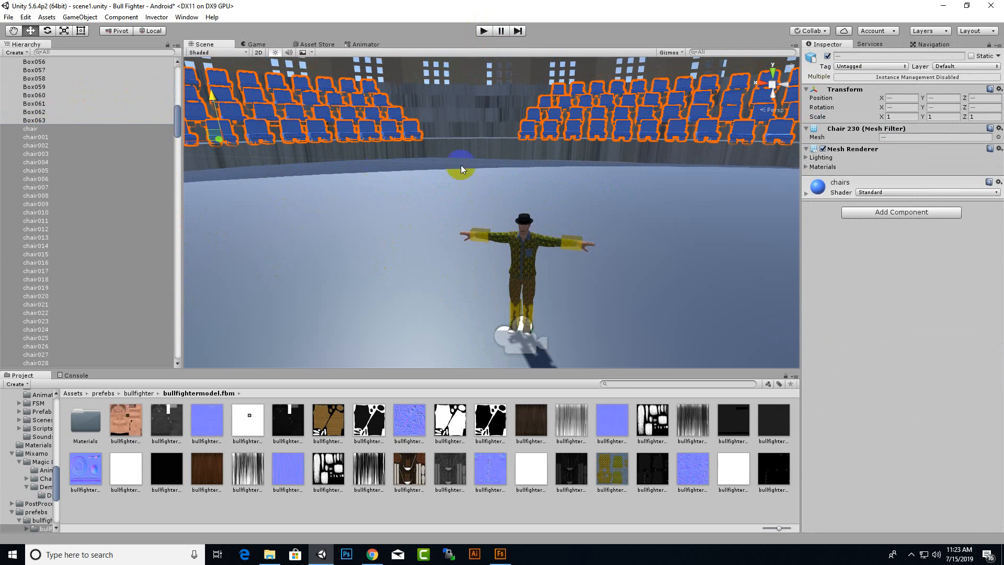
click(887, 214)
click(873, 253)
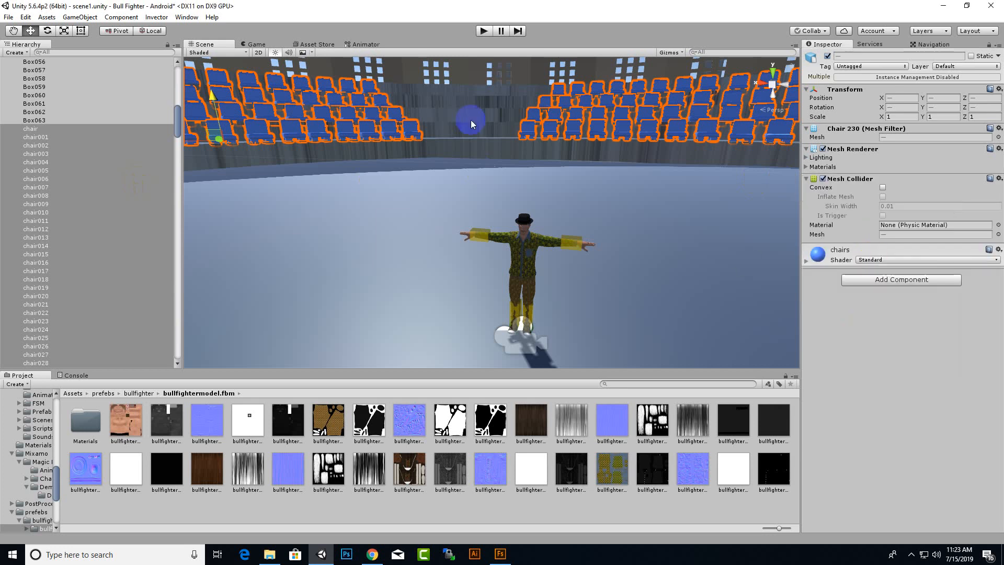
Step: Add a Mesh Collider to the stairsbasesteps mesh
click(490, 144)
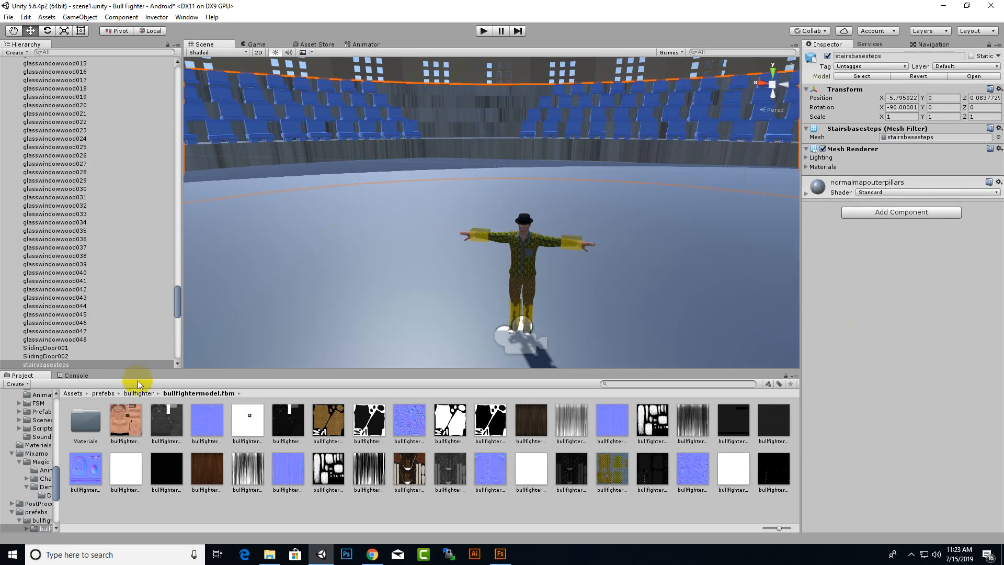
click(877, 212)
click(874, 258)
scroll(586, 270, down, 2)
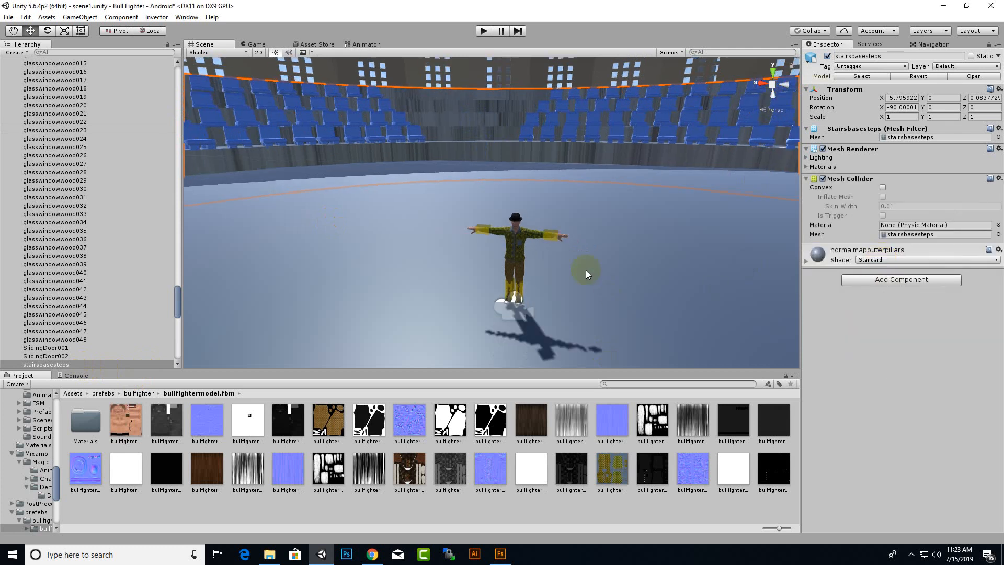
scroll(586, 270, down, 2)
scroll(625, 299, down, 3)
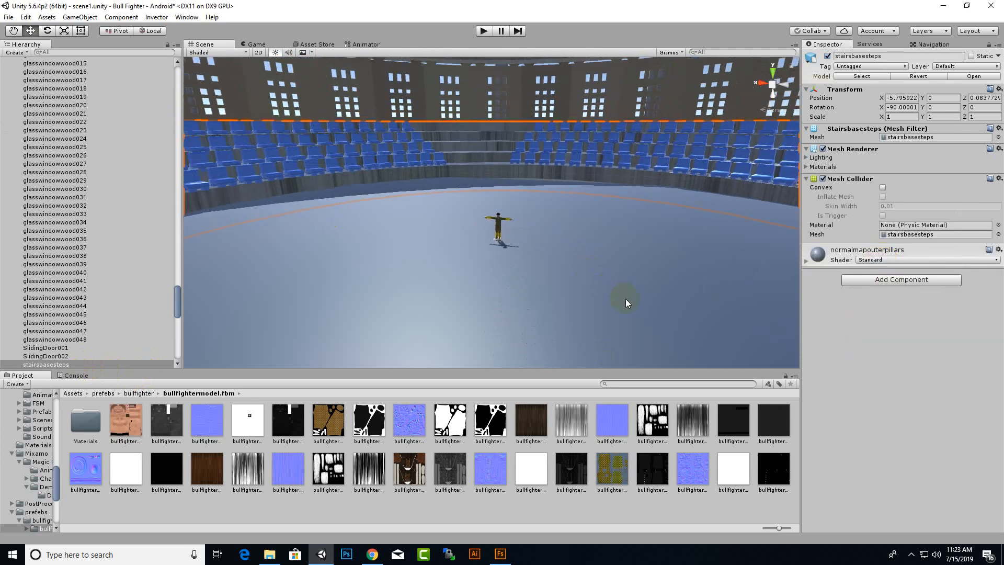
scroll(626, 300, down, 3)
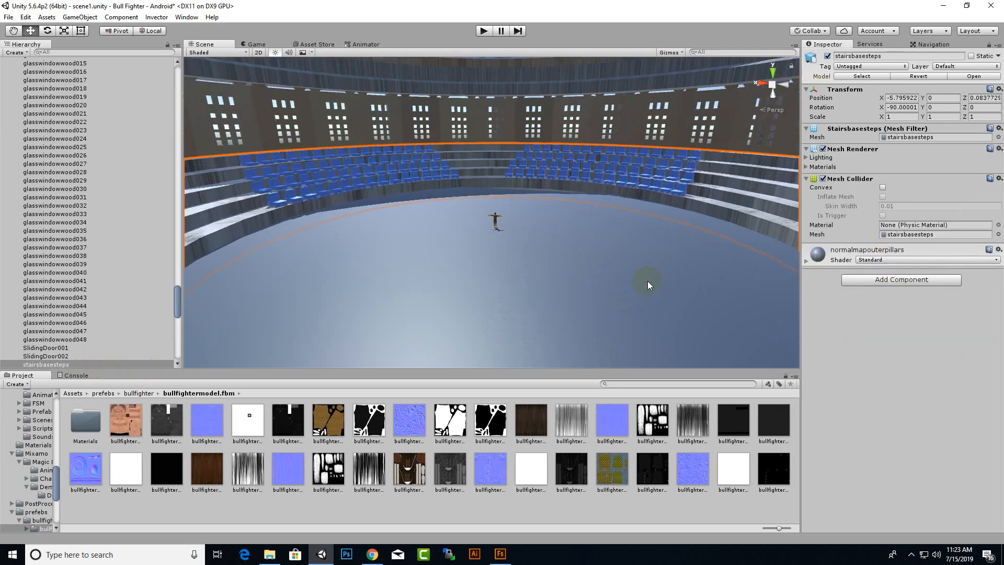
Step: Sprint the bullfighter to the stands, jump up onto the ledge, then stop Play
click(484, 31)
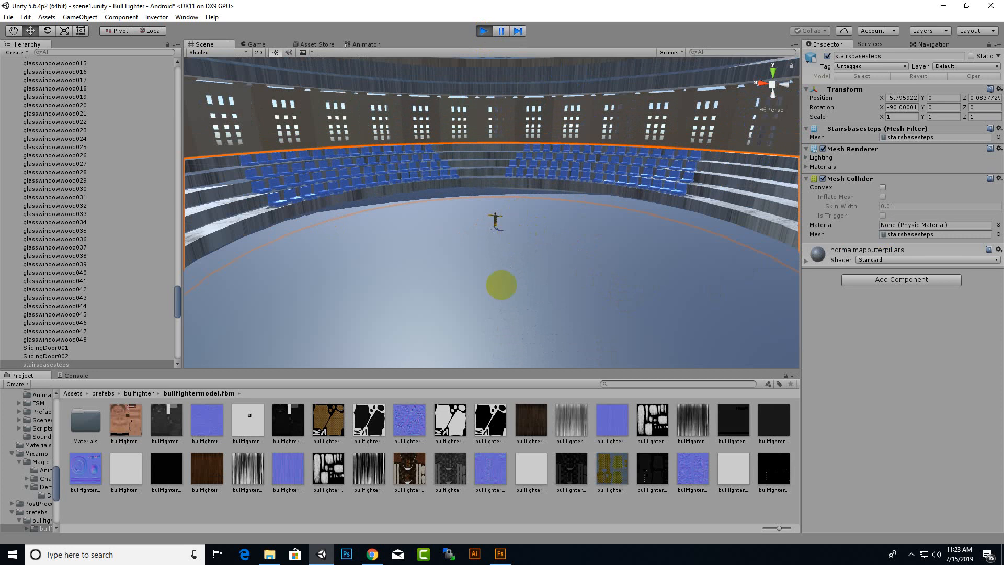
key(w)
key(shift)
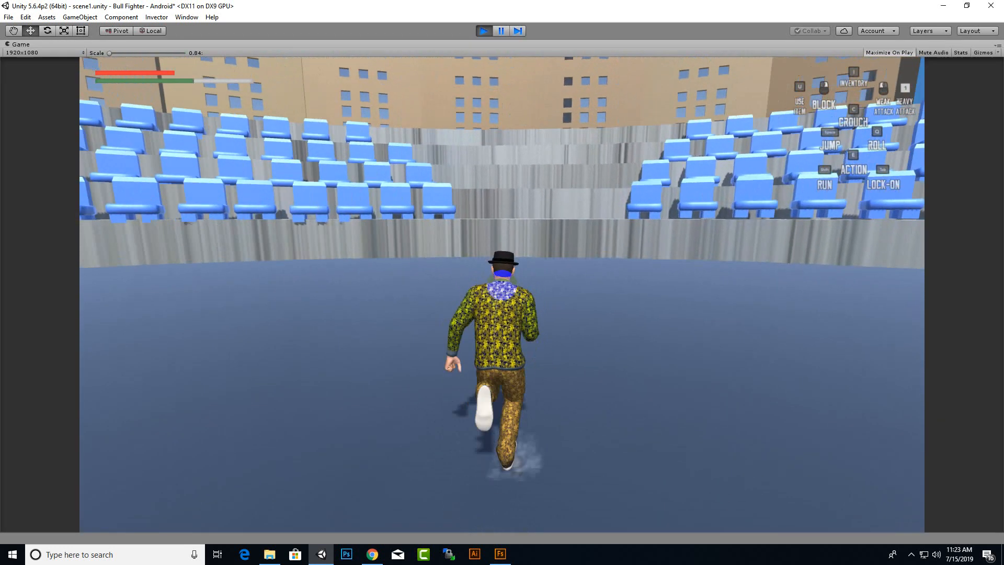
key(space)
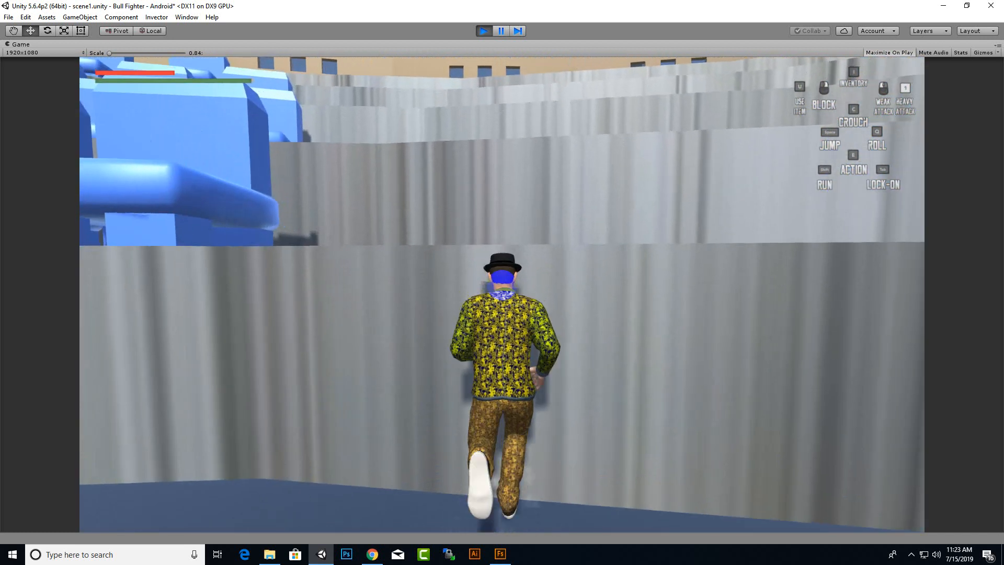
key(space)
key(space)
key(space)
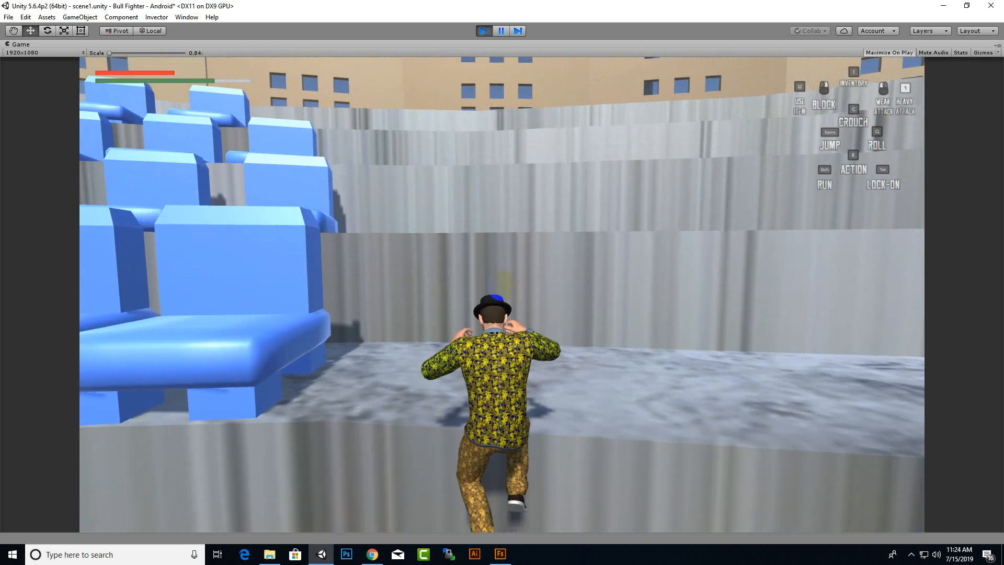
key(w)
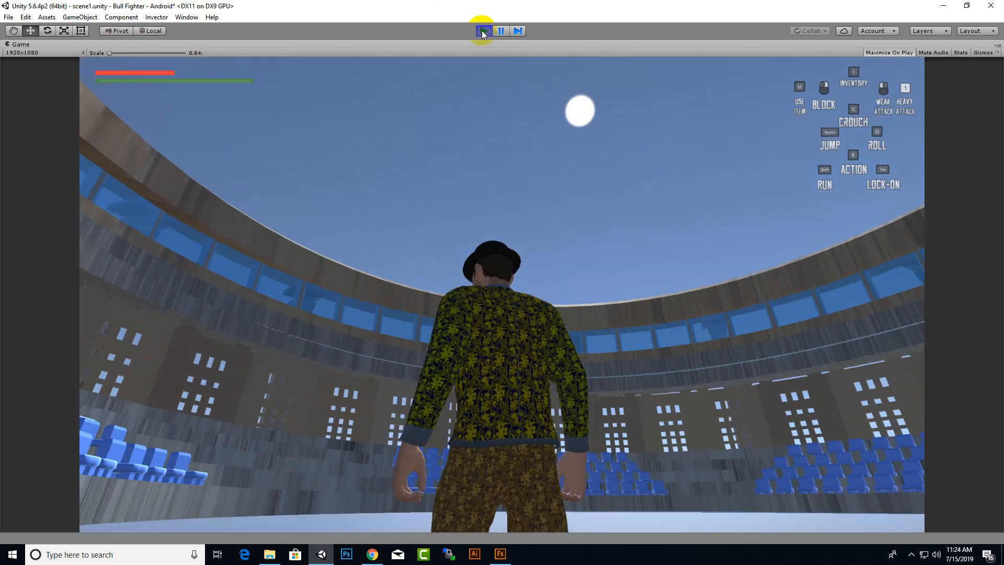
click(484, 30)
Step: Pan and zoom the Scene view up to the arena's upper windows
middle_drag(548, 235, 545, 299)
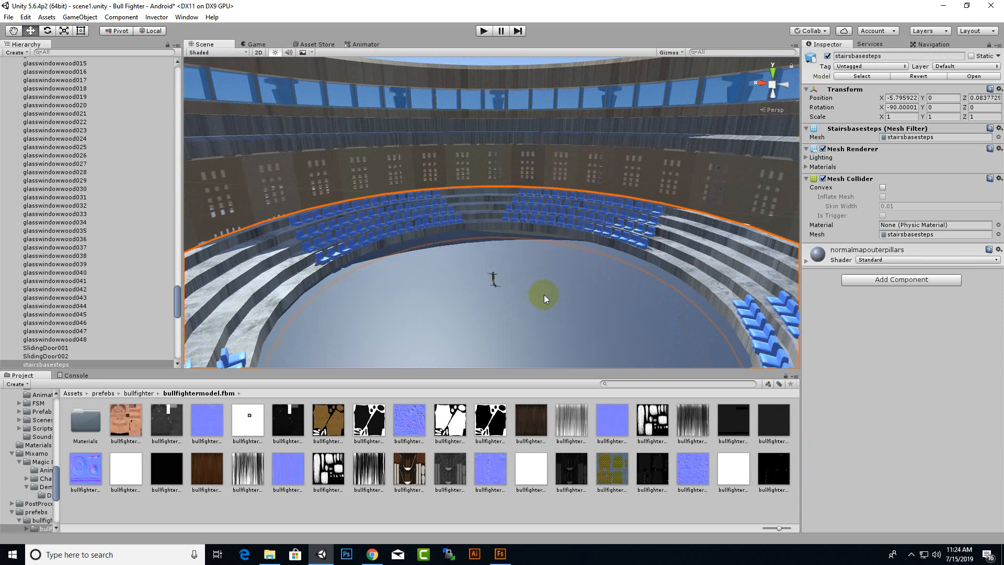
scroll(547, 293, up, 10)
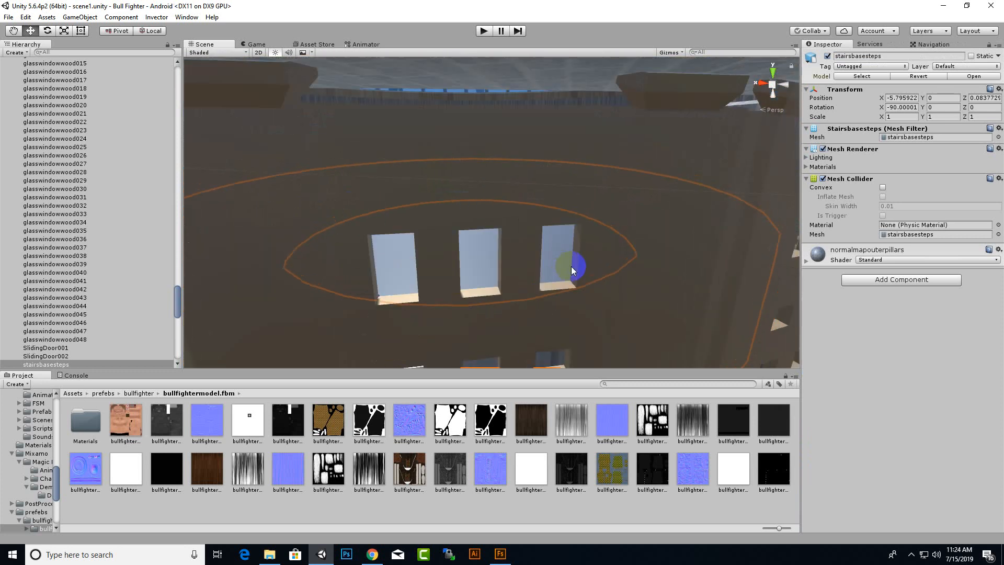